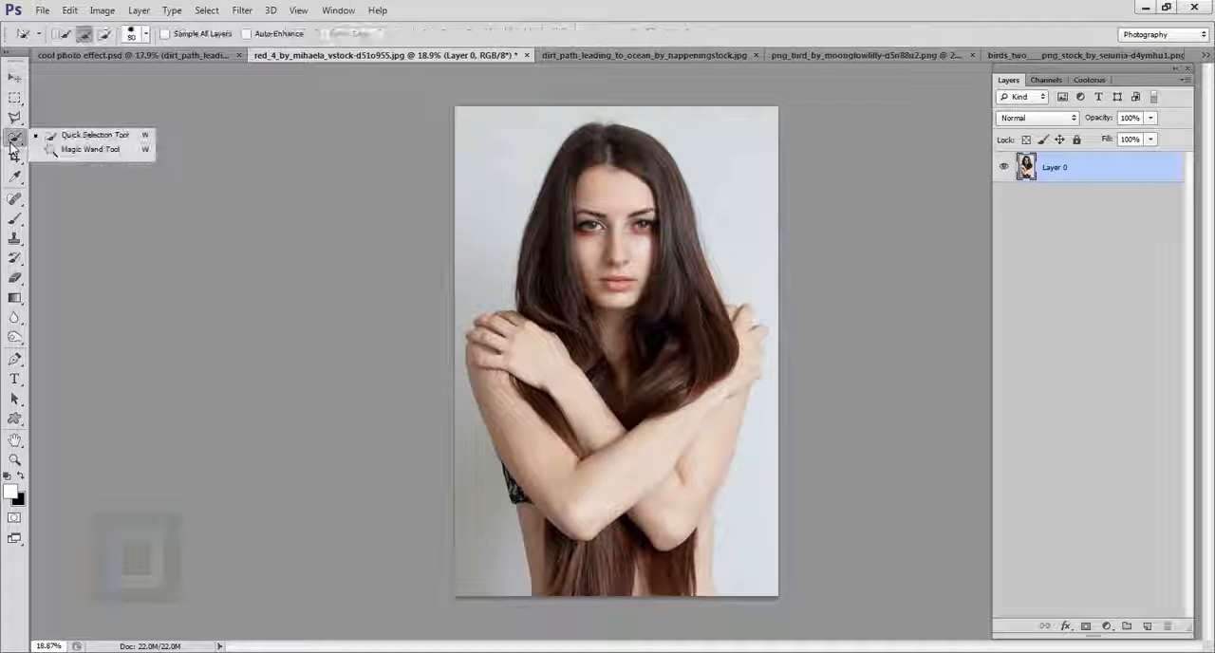
Step: Select the woman with the Quick Selection tool and subtract the background area beside her arm and waist from the selection
left_click(85, 134)
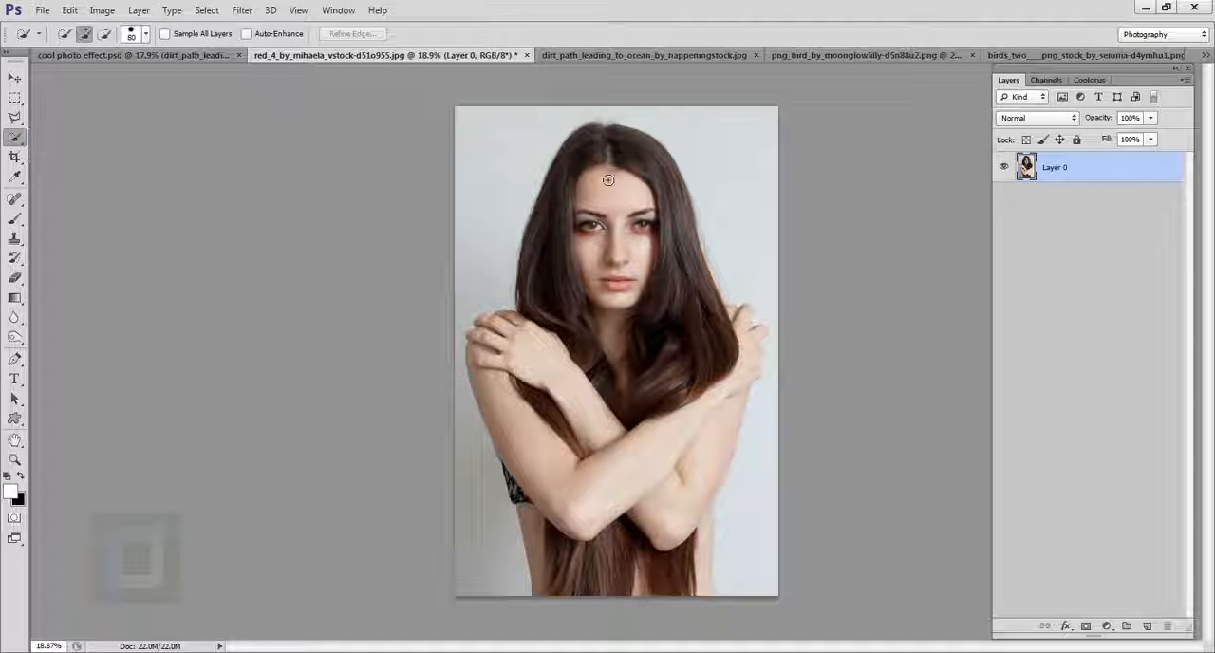
mouse_move(584, 272)
left_mouse_down()
mouse_move(703, 399)
mouse_move(486, 342)
mouse_move(589, 590)
mouse_move(634, 551)
mouse_move(701, 447)
left_mouse_up()
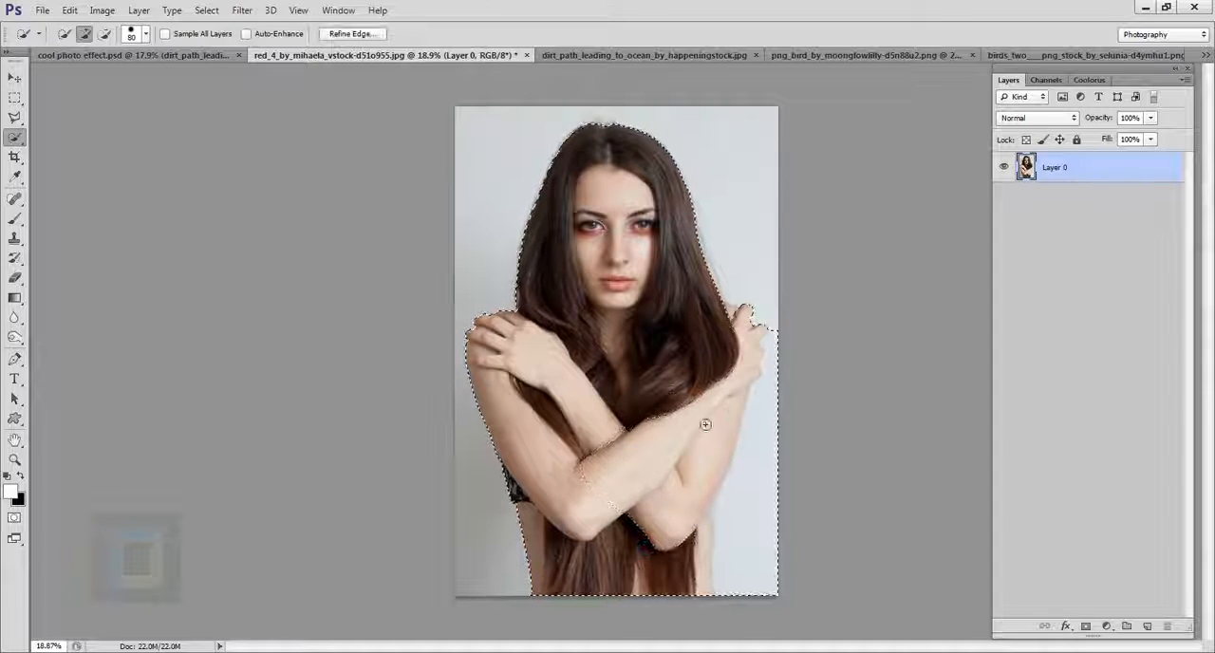
scroll(730, 530, "up", 3)
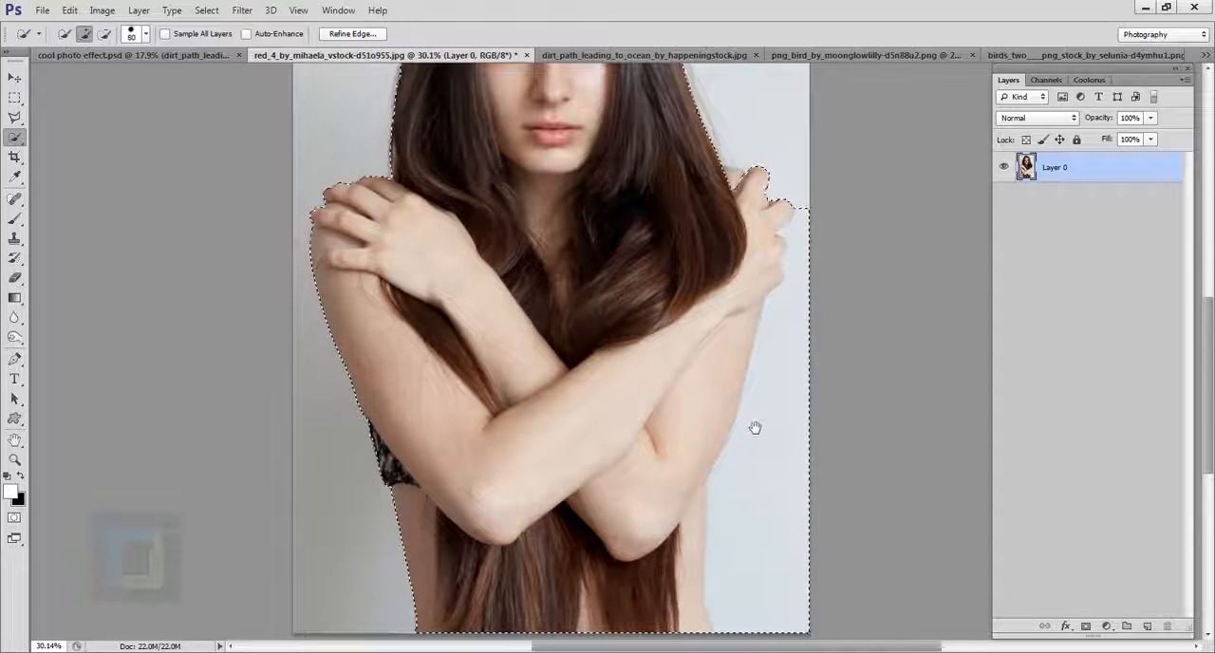
left_click_drag(731, 521, 632, 385)
left_click_drag(712, 406, 659, 428)
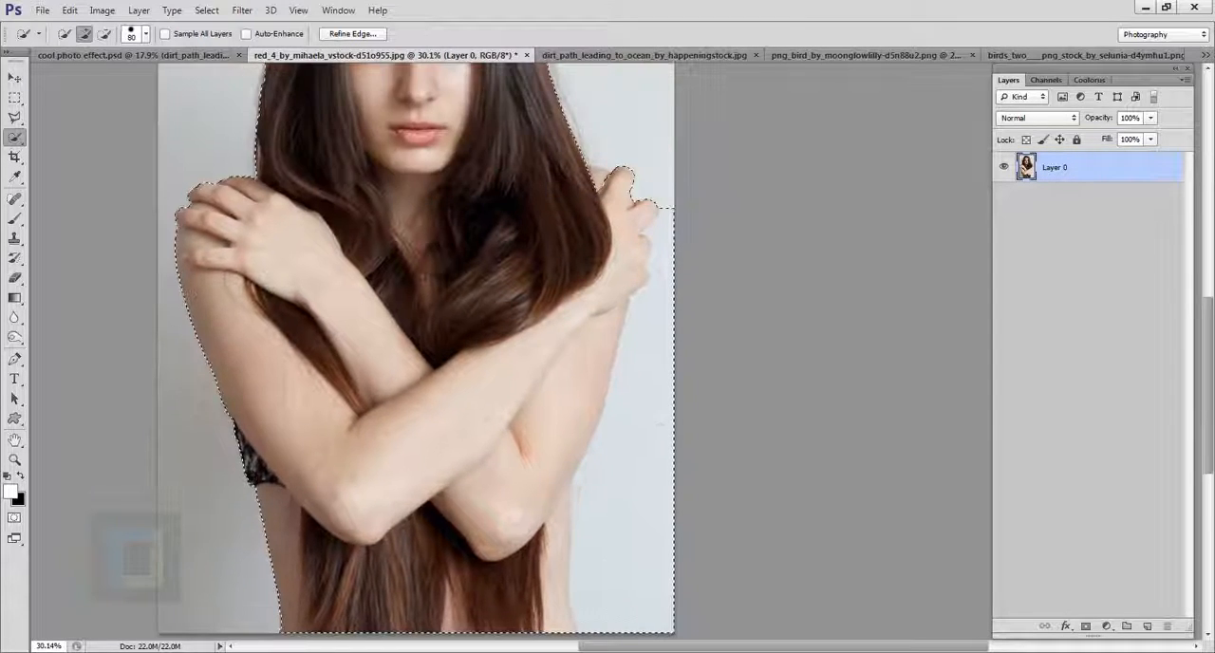
left_click(107, 34)
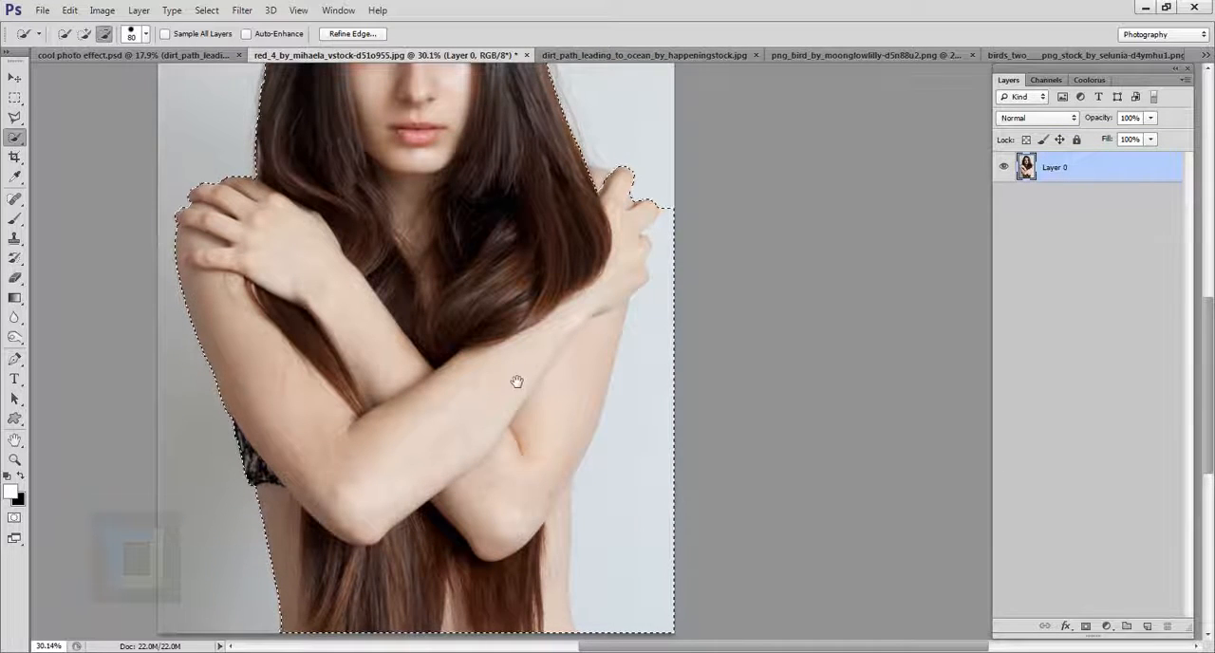
left_click_drag(516, 379, 526, 322)
mouse_move(644, 585)
left_mouse_down()
mouse_move(640, 469)
mouse_move(697, 218)
mouse_move(683, 216)
mouse_move(700, 168)
mouse_move(691, 135)
left_mouse_up()
scroll(714, 263, "down", 4)
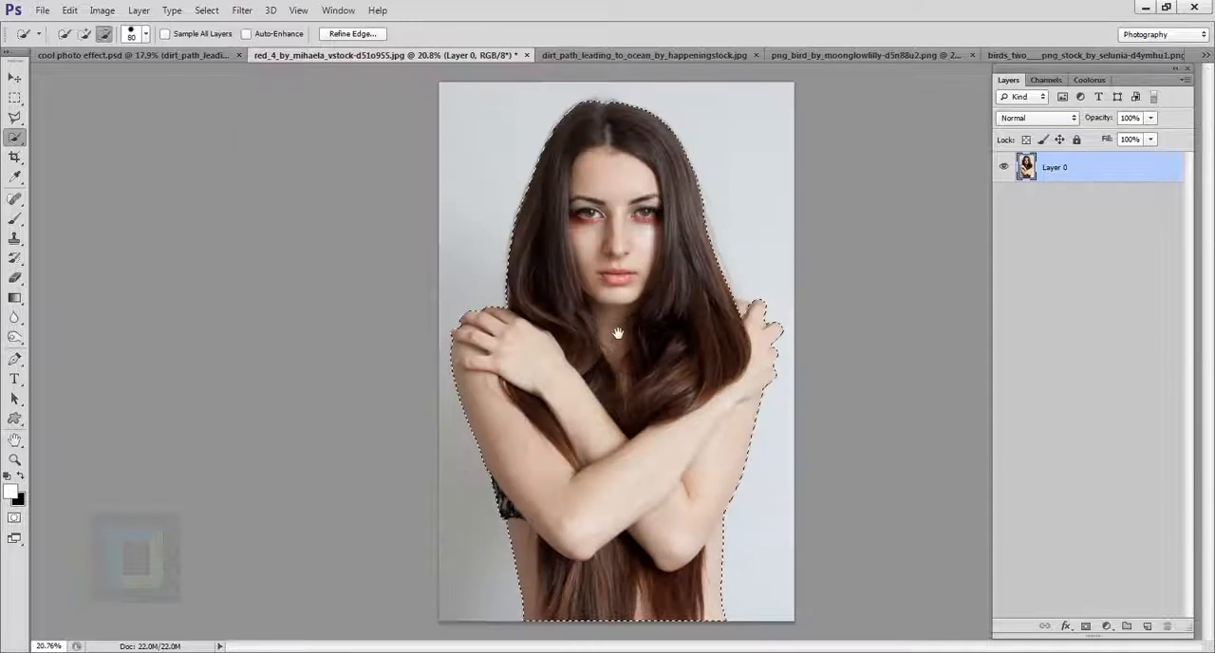
Step: Add the missed skin area between the hair and the fingers on the image's right side to the selection
scroll(687, 318, "up", 5)
left_click_drag(702, 429, 683, 263)
left_click_drag(765, 184, 743, 378)
scroll(741, 359, "up", 3)
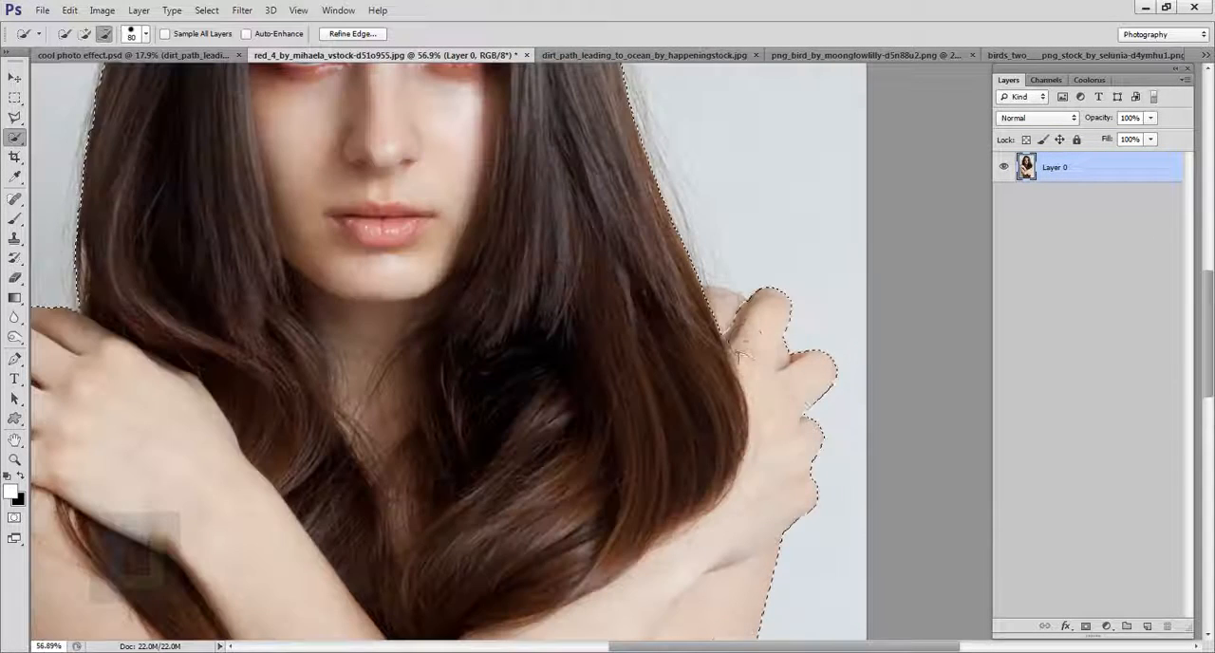
left_click(84, 34)
mouse_move(681, 328)
left_mouse_down()
mouse_move(717, 309)
mouse_move(743, 341)
left_mouse_up()
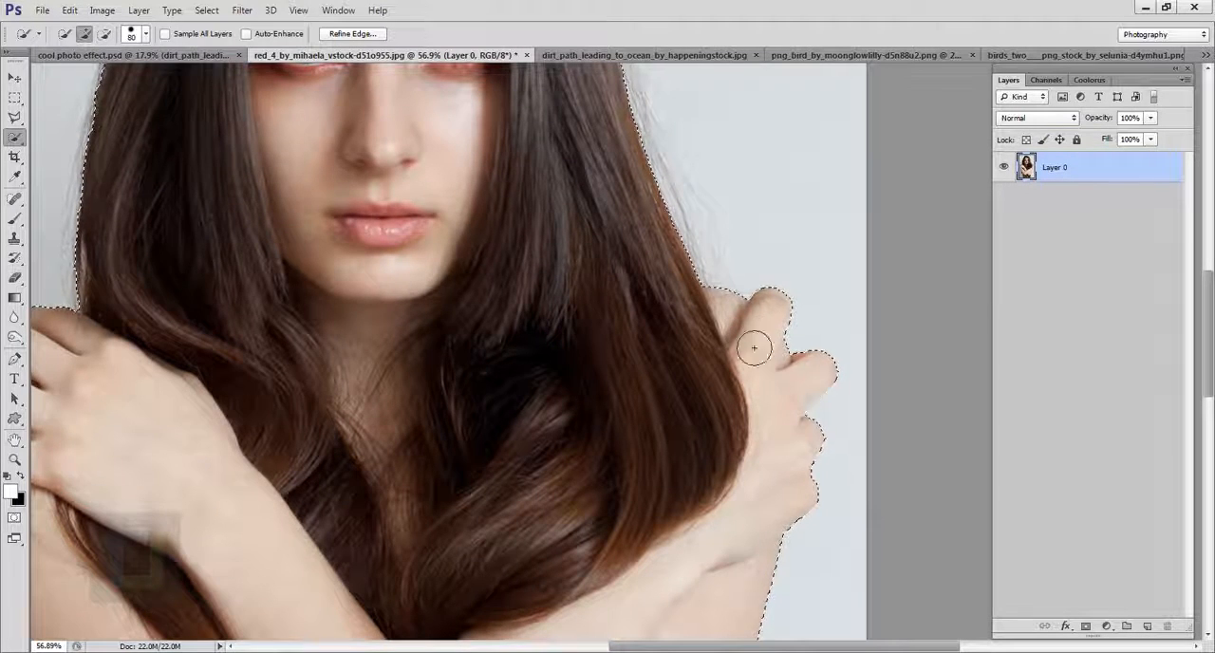
Step: Mask out the portrait's background by adding a layer mask to Layer 0 from the selection
scroll(756, 331, "down", 5)
scroll(750, 325, "down", 2)
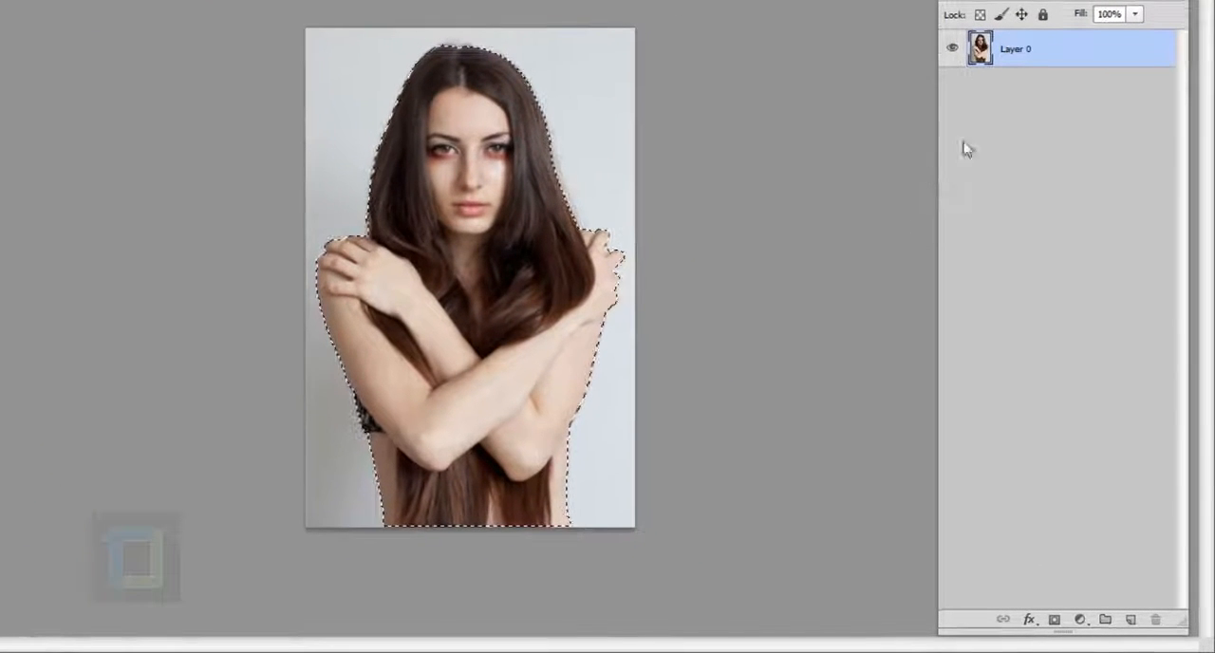
left_click(1055, 620)
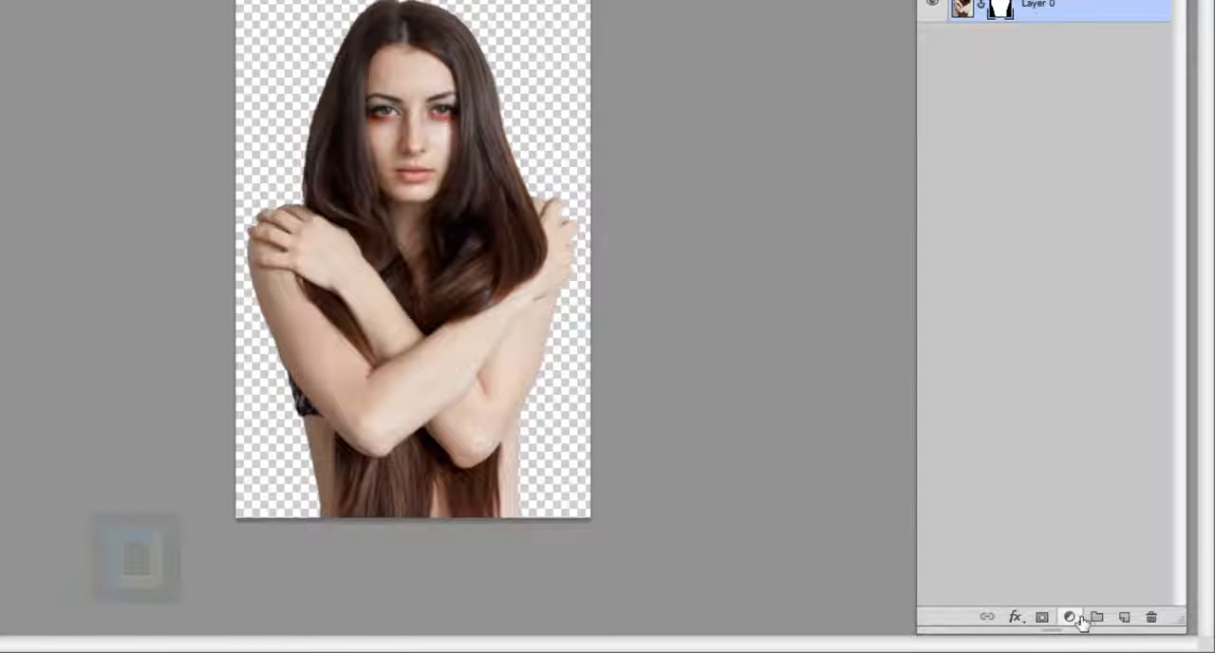
Step: Add a Solid Color fill layer with the colour f4f4f4 and place it below Layer 0
left_click(1073, 618)
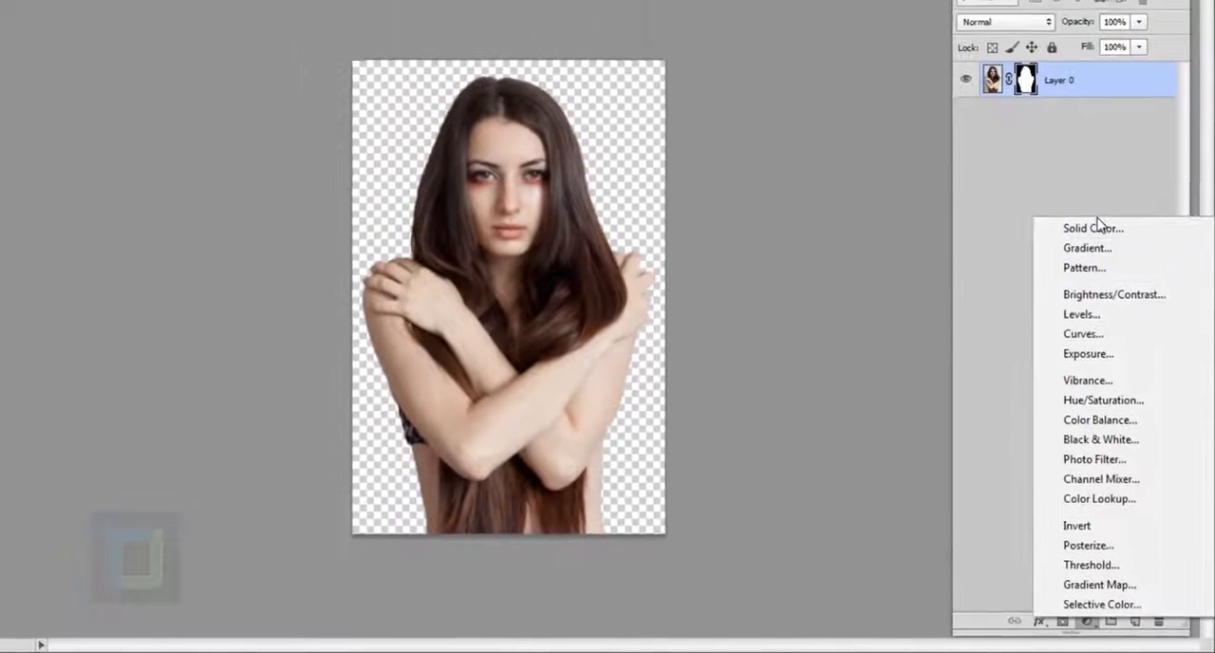
left_click(1077, 171)
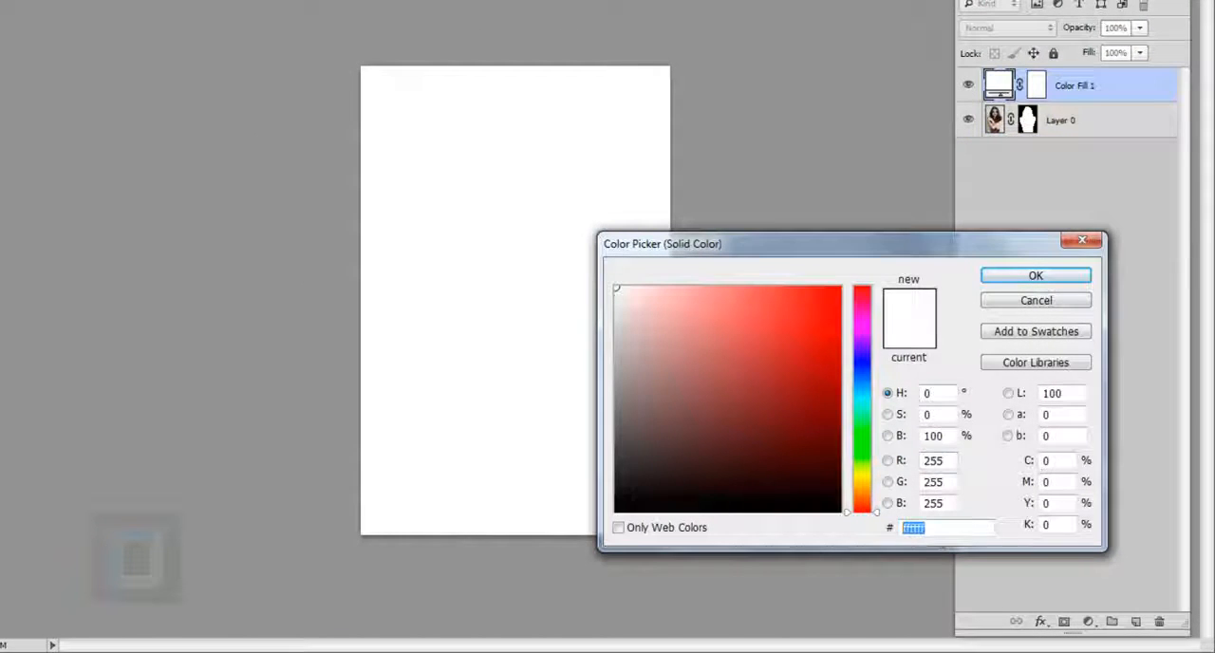
type("f4f4f4")
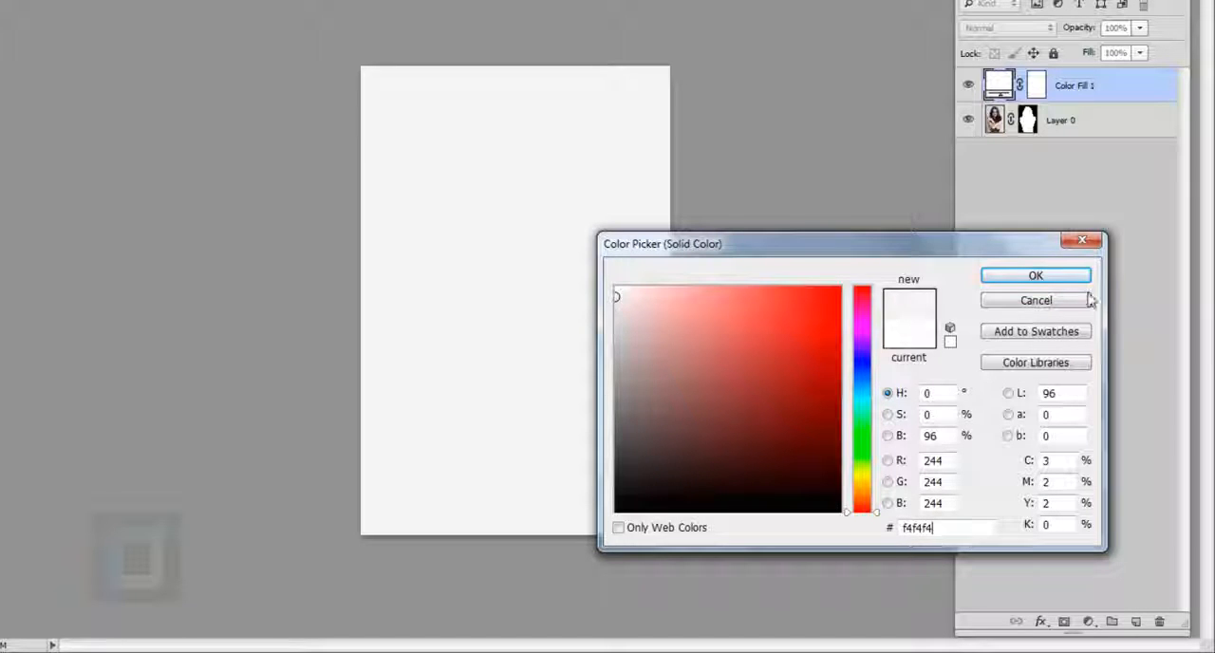
left_click(1036, 276)
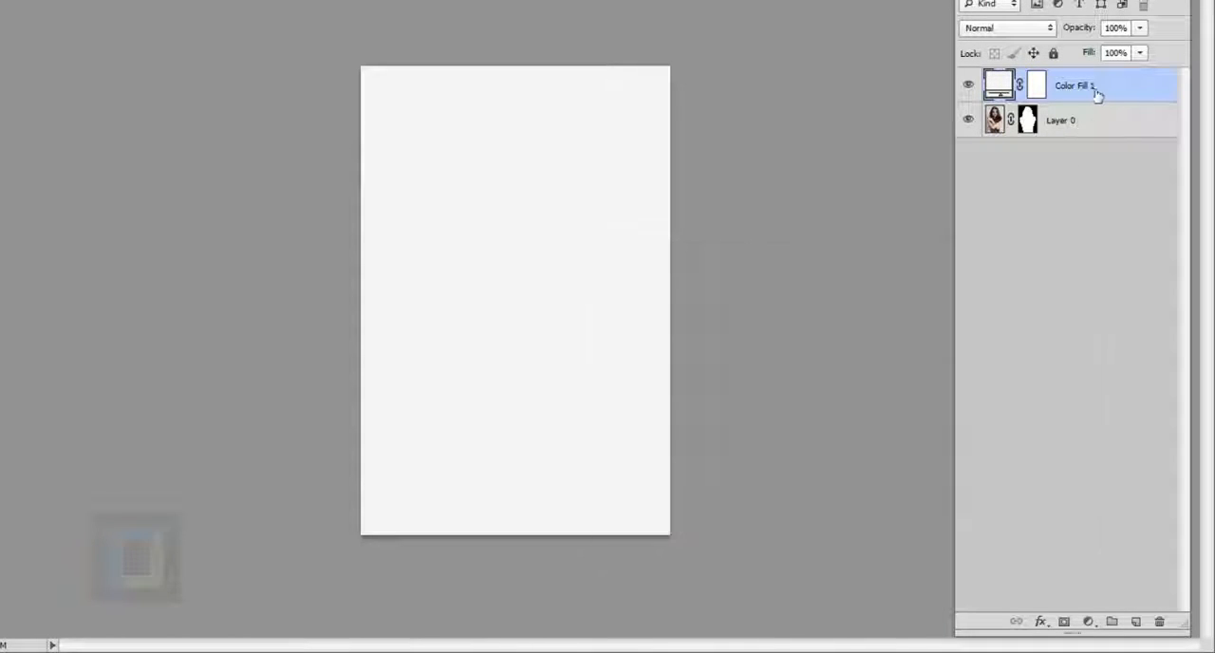
left_click_drag(1095, 93, 1071, 138)
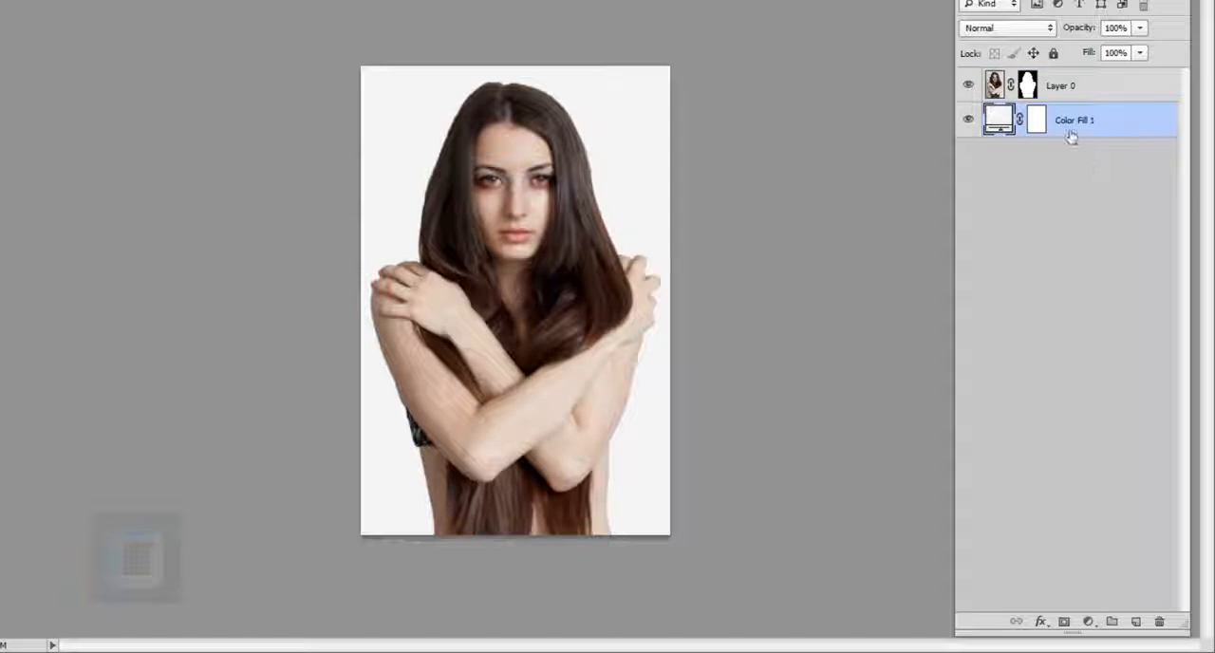
left_click(970, 86)
Step: Scale the woman on Layer 0 down to about 91% with Free Transform and centre her horizontally on the canvas
left_click(998, 87)
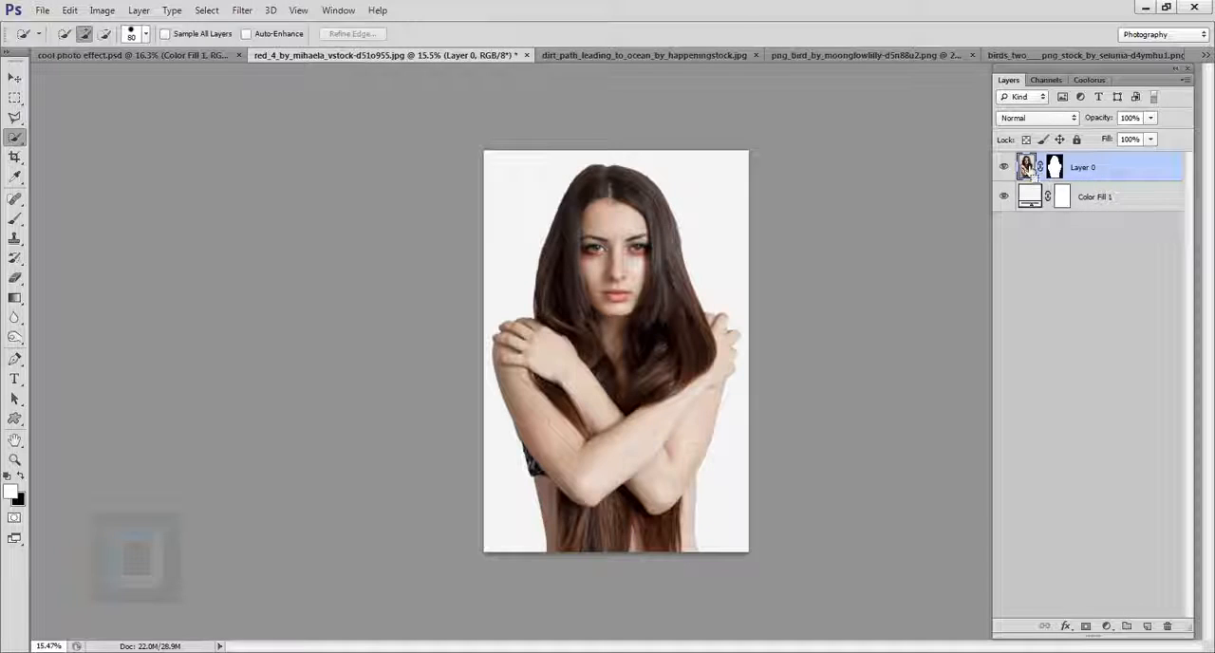
key("ctrl+t")
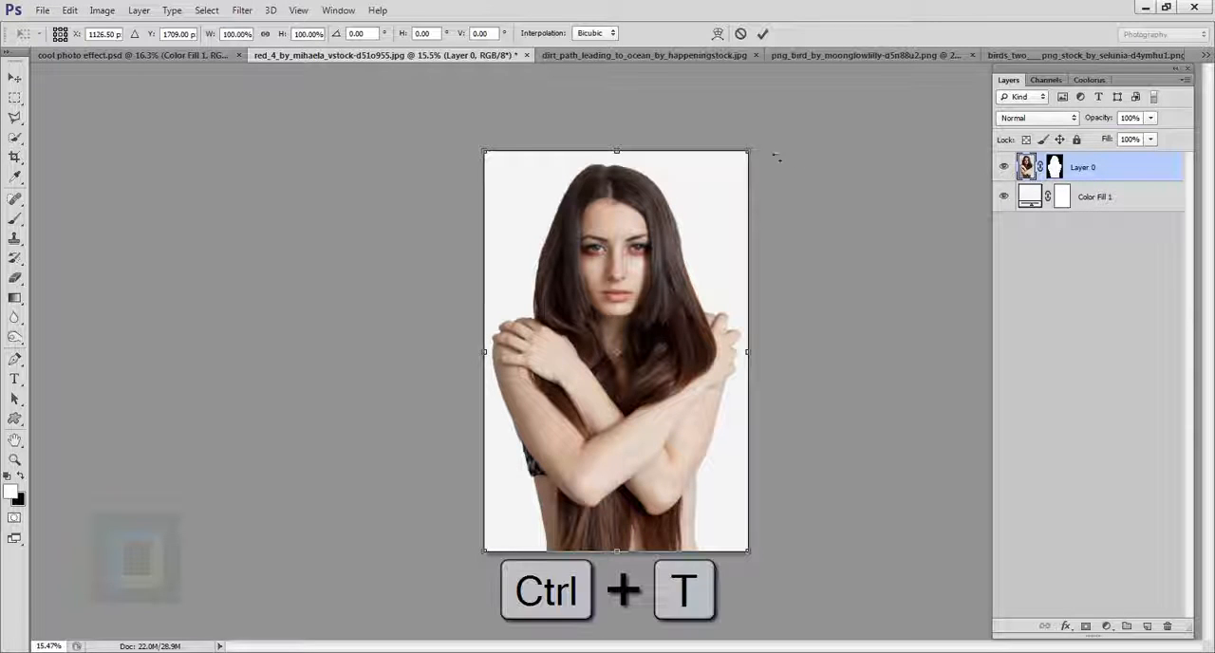
left_click_drag(756, 148, 749, 194)
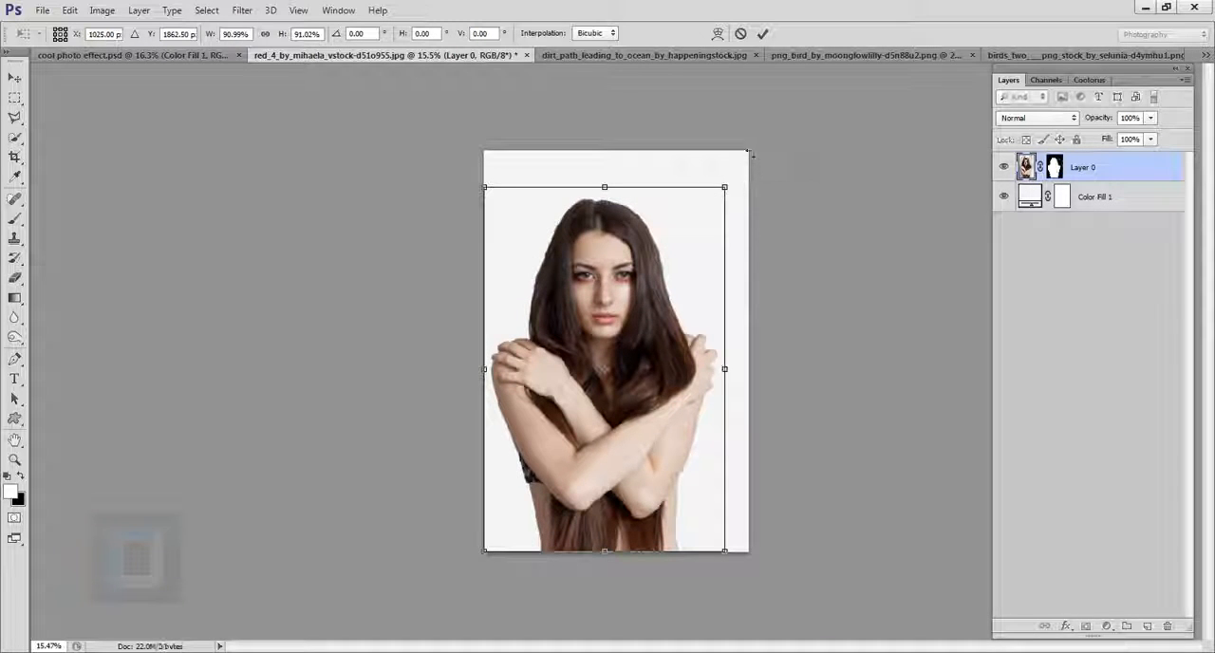
left_click(762, 35)
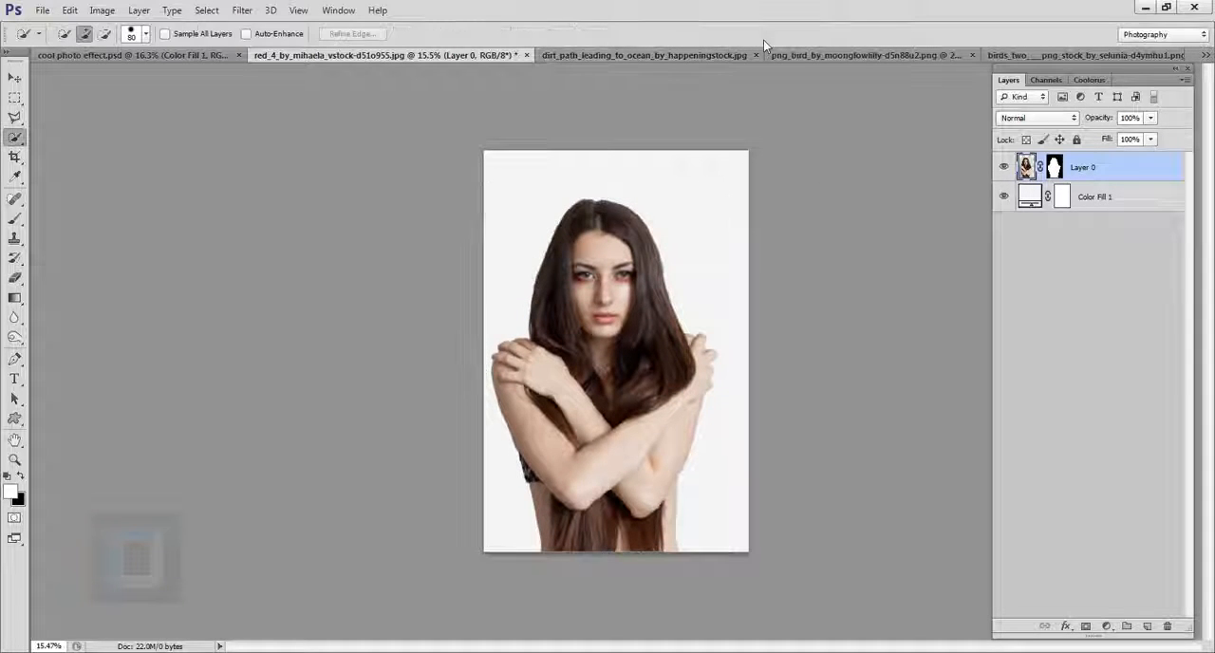
left_click(15, 80)
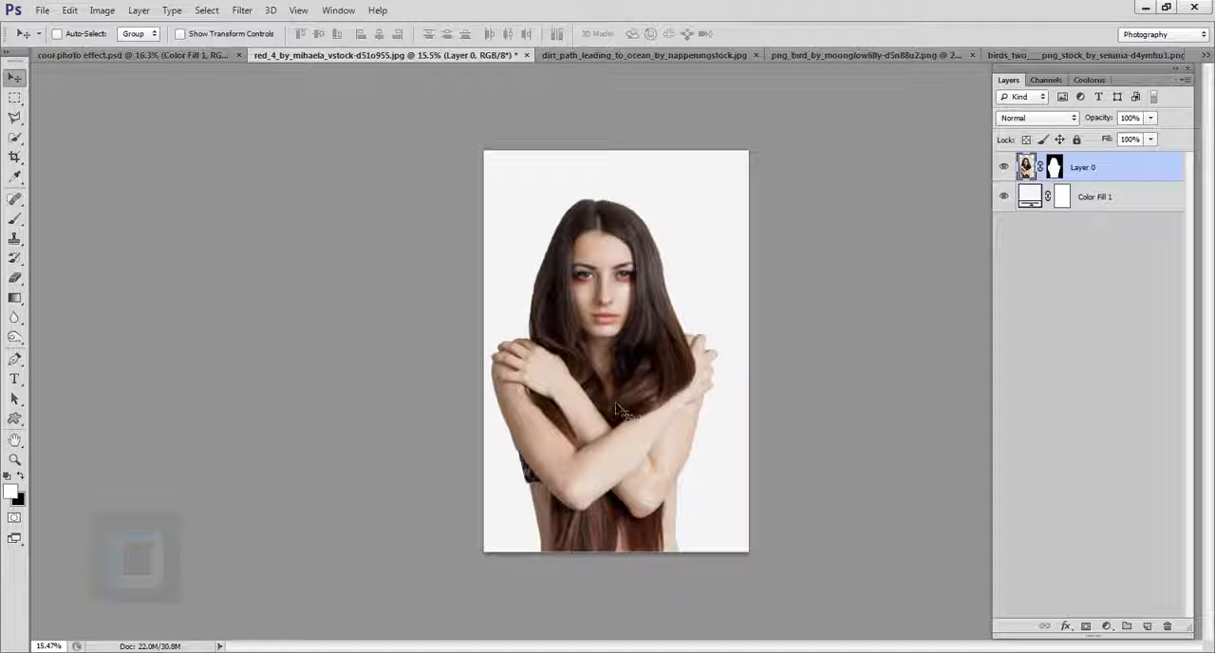
left_click_drag(626, 410, 629, 406)
Step: Open Refine Mask for Layer 0's mask and brush the refine radius along the hair outline on both sides and over the head
scroll(702, 275, "up", 3)
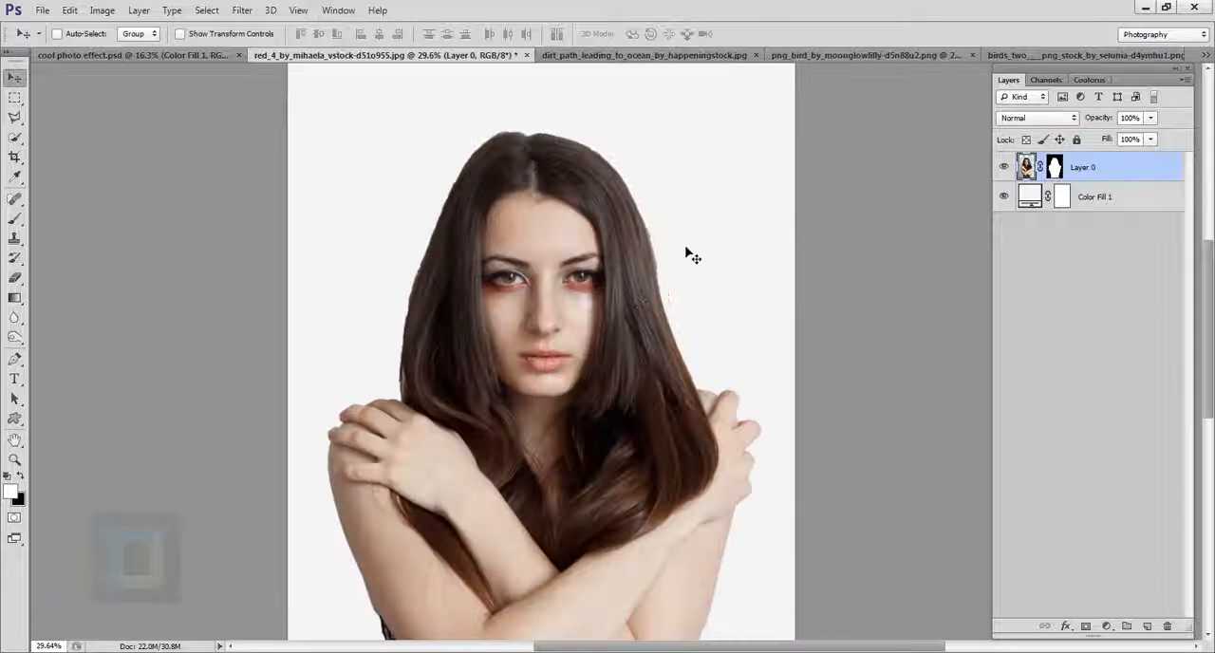
left_click_drag(665, 505, 667, 168)
scroll(729, 376, "up", 3)
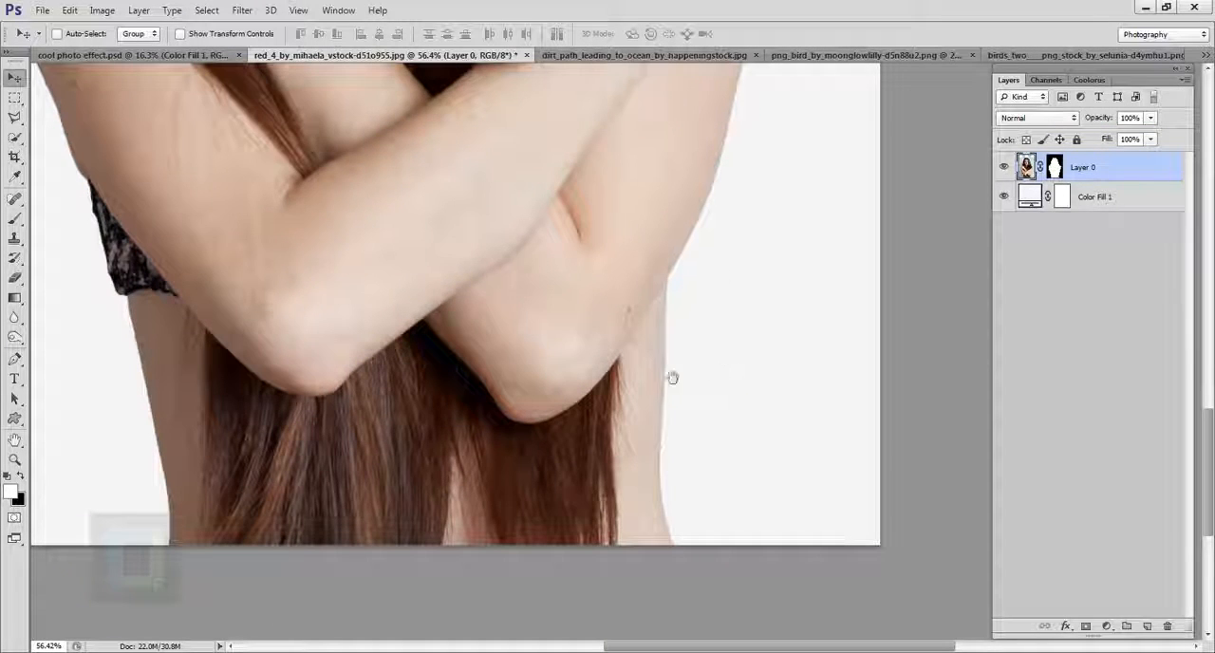
scroll(668, 395, "down", 5)
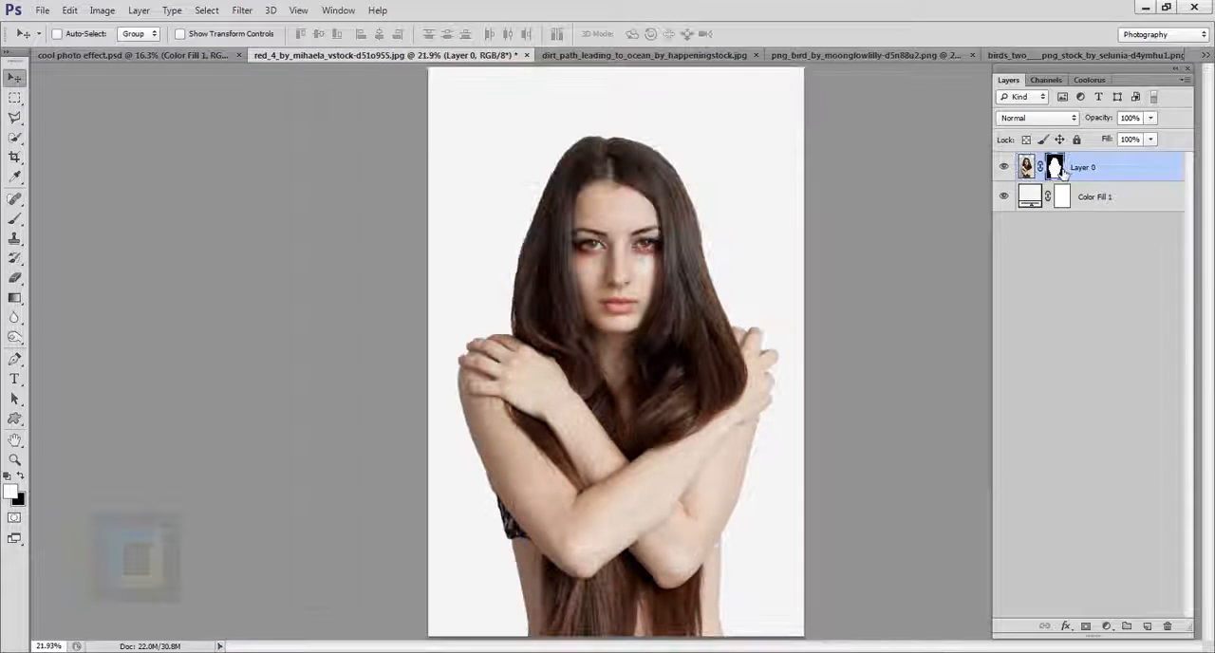
left_click(1056, 168)
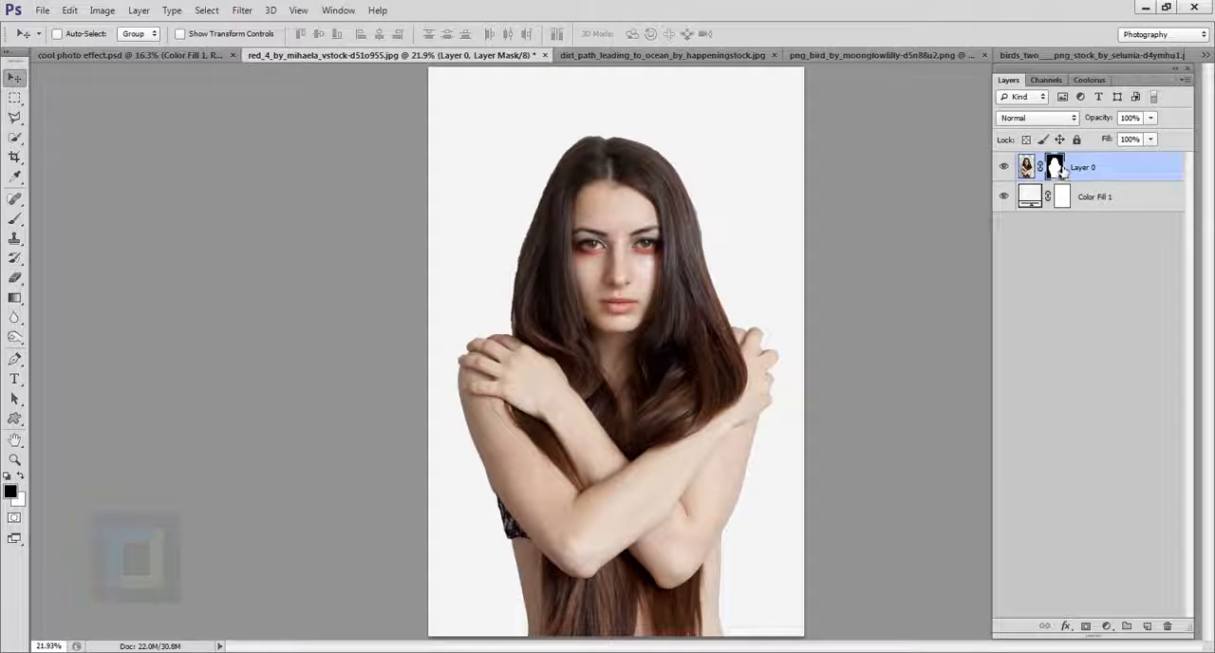
right_click(1061, 169)
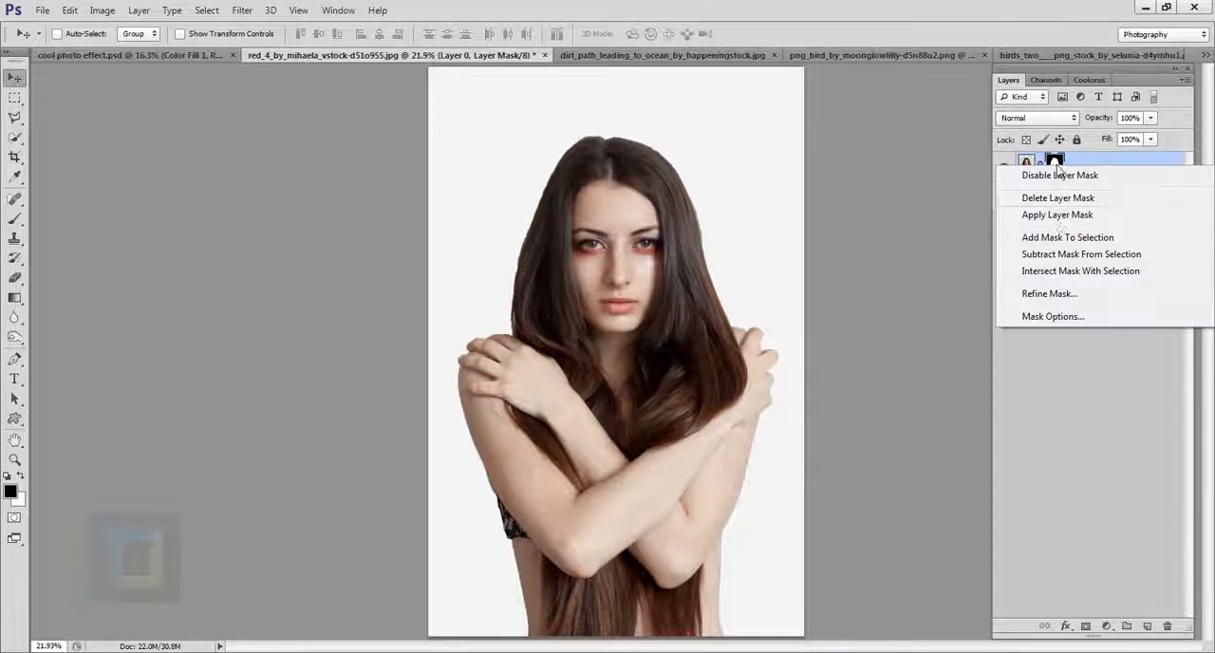
left_click(1048, 295)
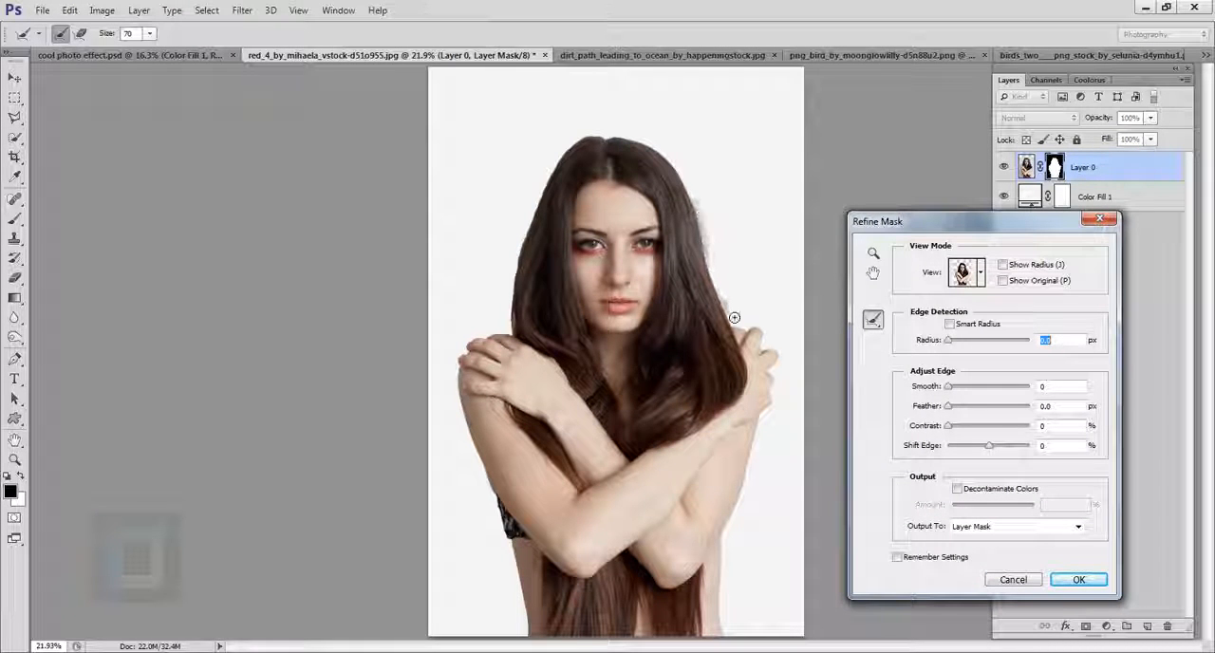
left_click_drag(735, 318, 713, 242)
left_click_drag(730, 312, 696, 193)
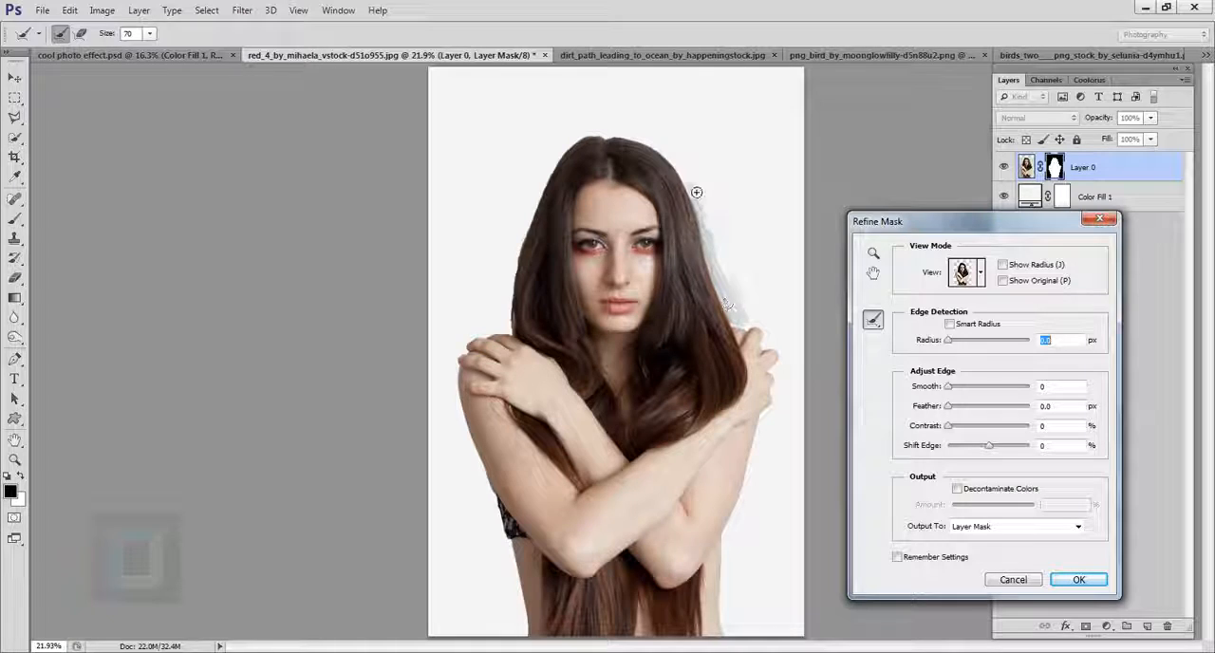
mouse_move(727, 304)
left_mouse_down()
mouse_move(645, 154)
mouse_move(586, 128)
mouse_move(519, 249)
mouse_move(529, 276)
mouse_move(581, 142)
mouse_move(552, 191)
left_mouse_up()
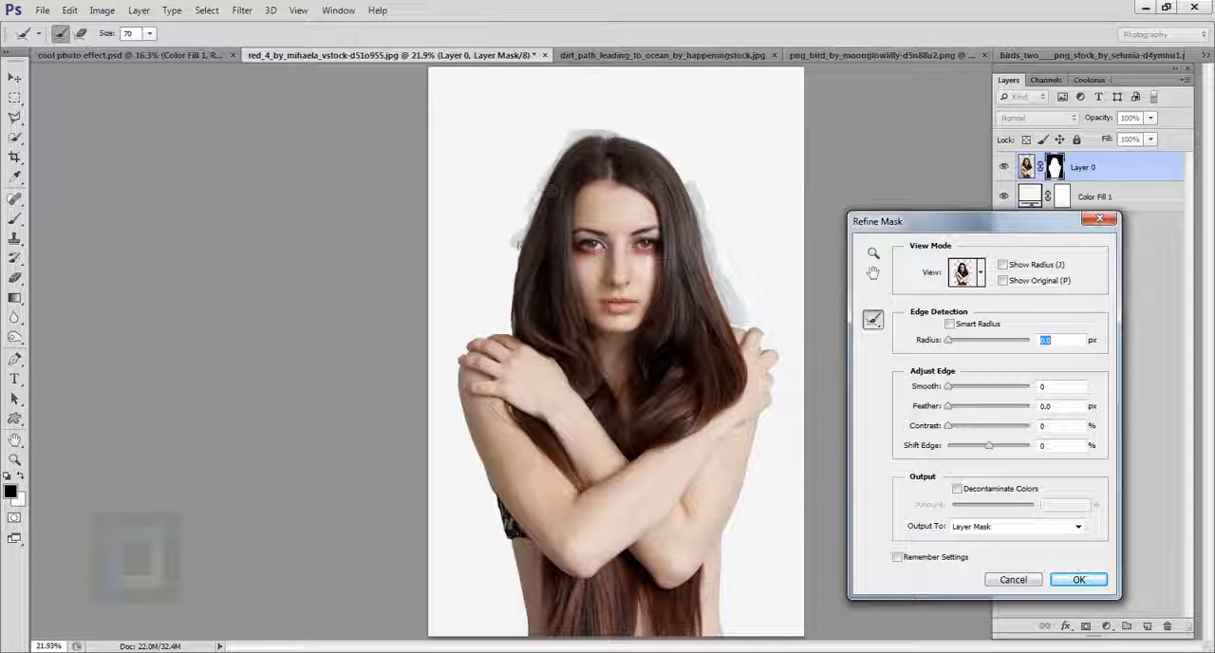
left_click_drag(515, 262, 513, 282)
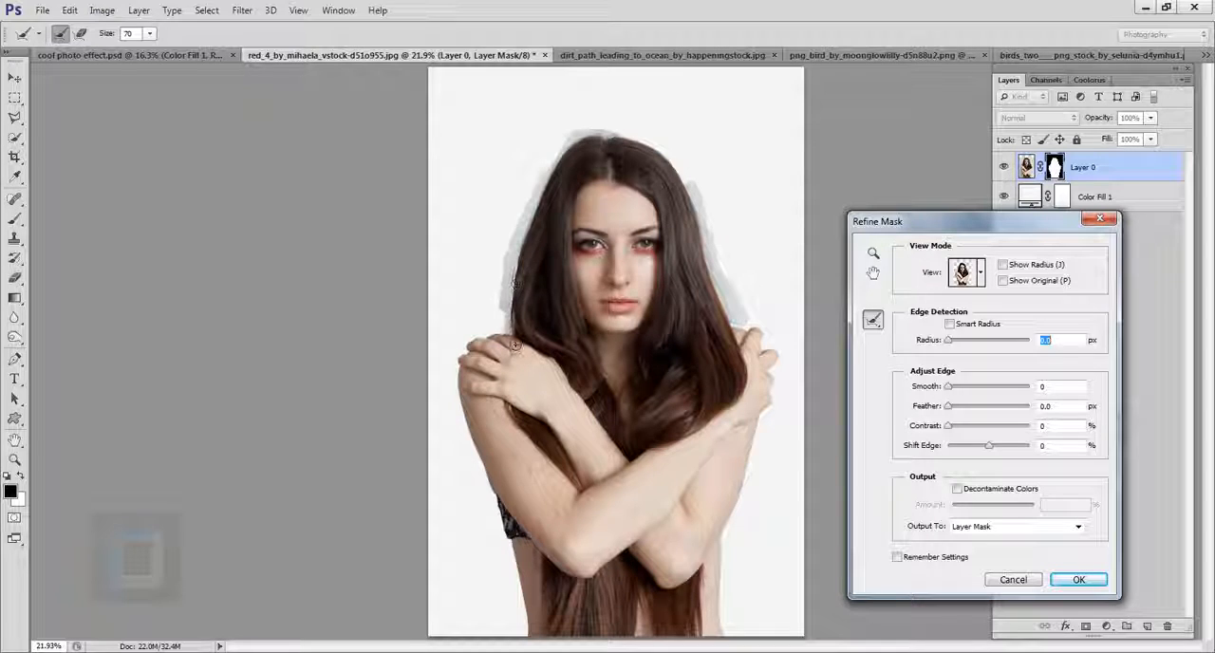
left_click_drag(516, 347, 518, 351)
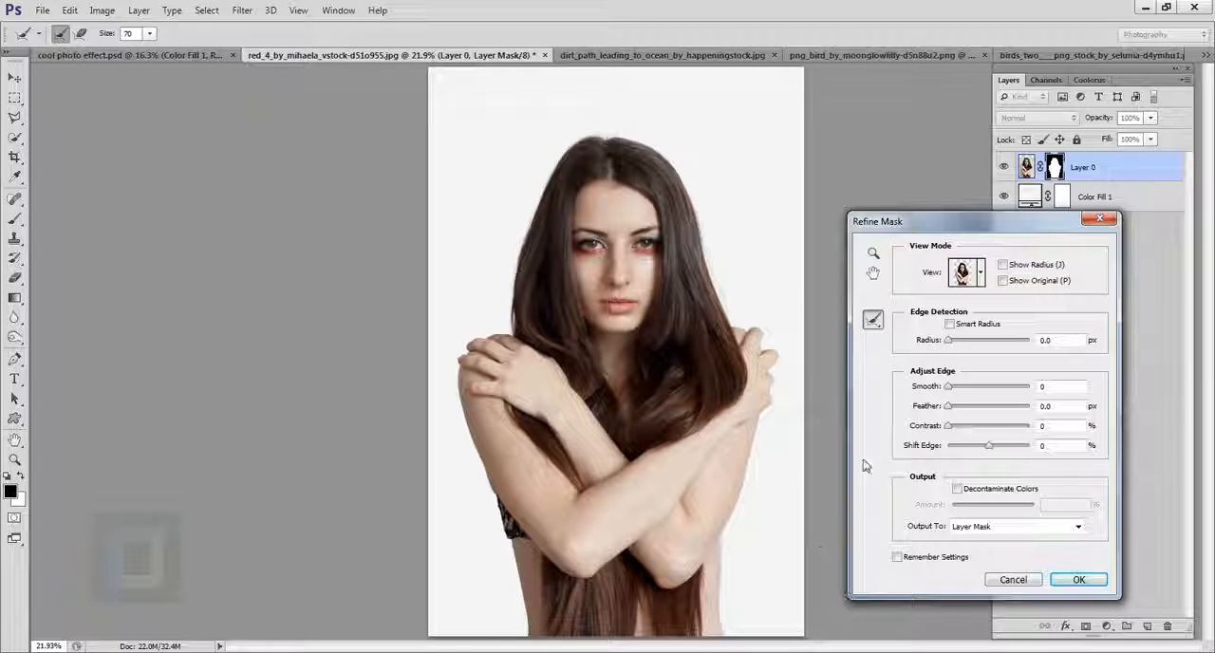
Step: Compare the refined hair edges with the original mask and apply the refinement to the layer mask
left_click_drag(681, 205, 741, 279)
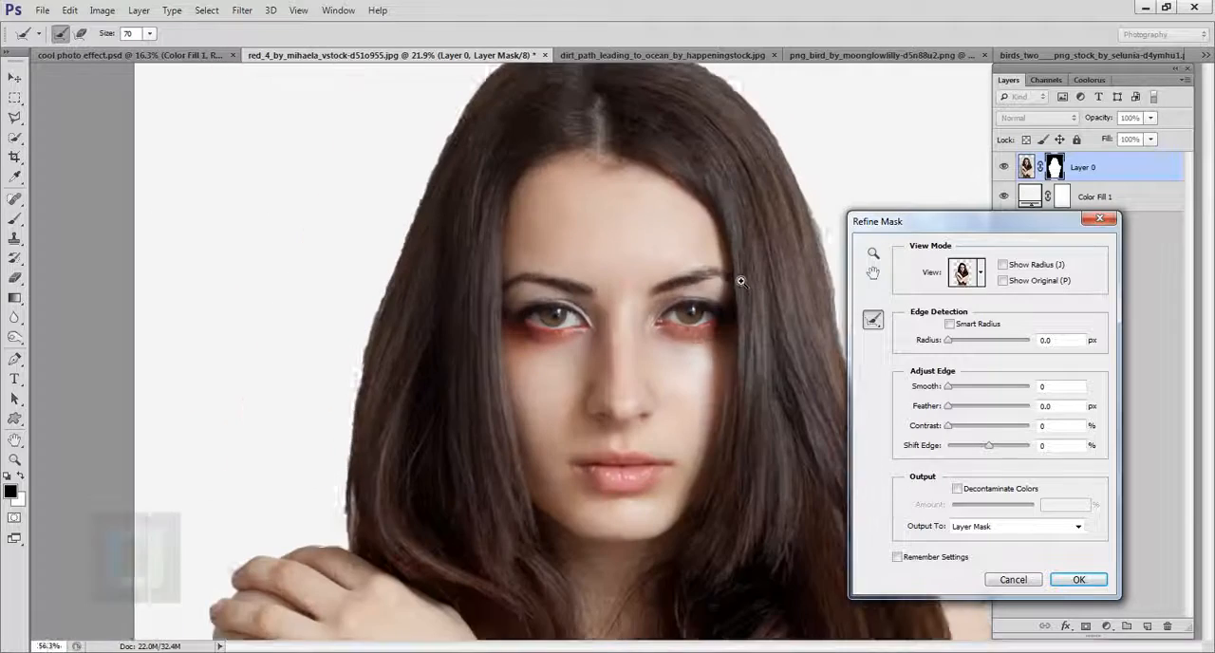
left_click_drag(840, 363, 660, 339)
mouse_move(648, 265)
left_mouse_down()
mouse_move(630, 193)
mouse_move(659, 314)
mouse_move(622, 147)
left_mouse_up()
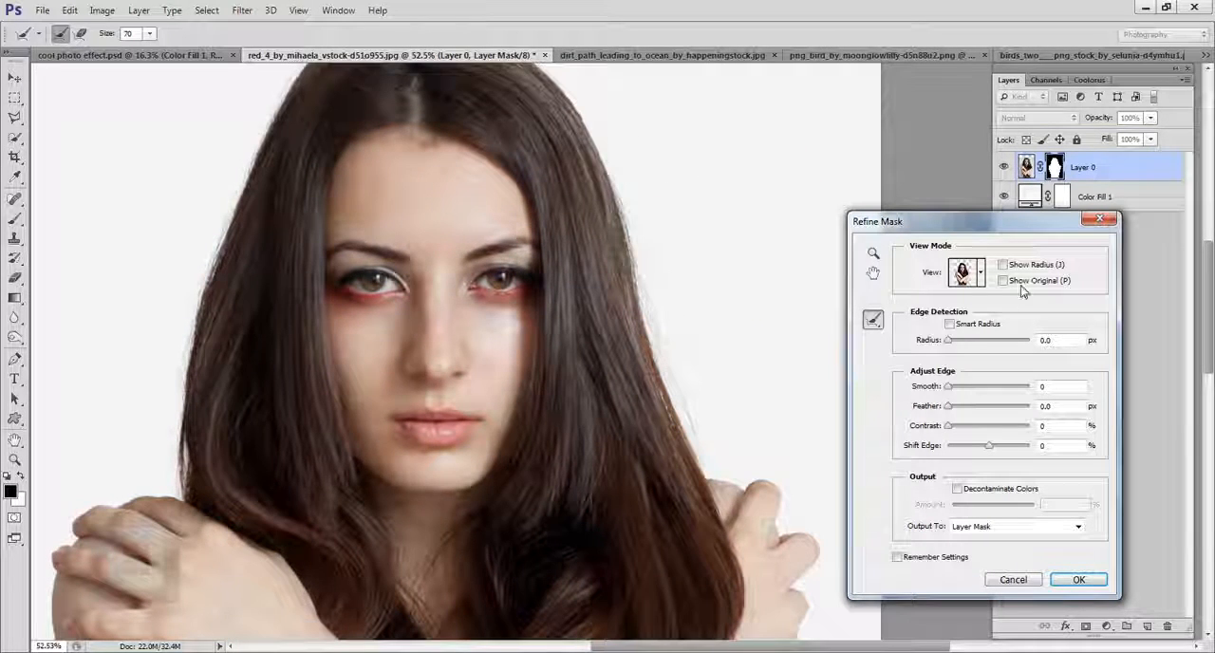
left_click(1003, 281)
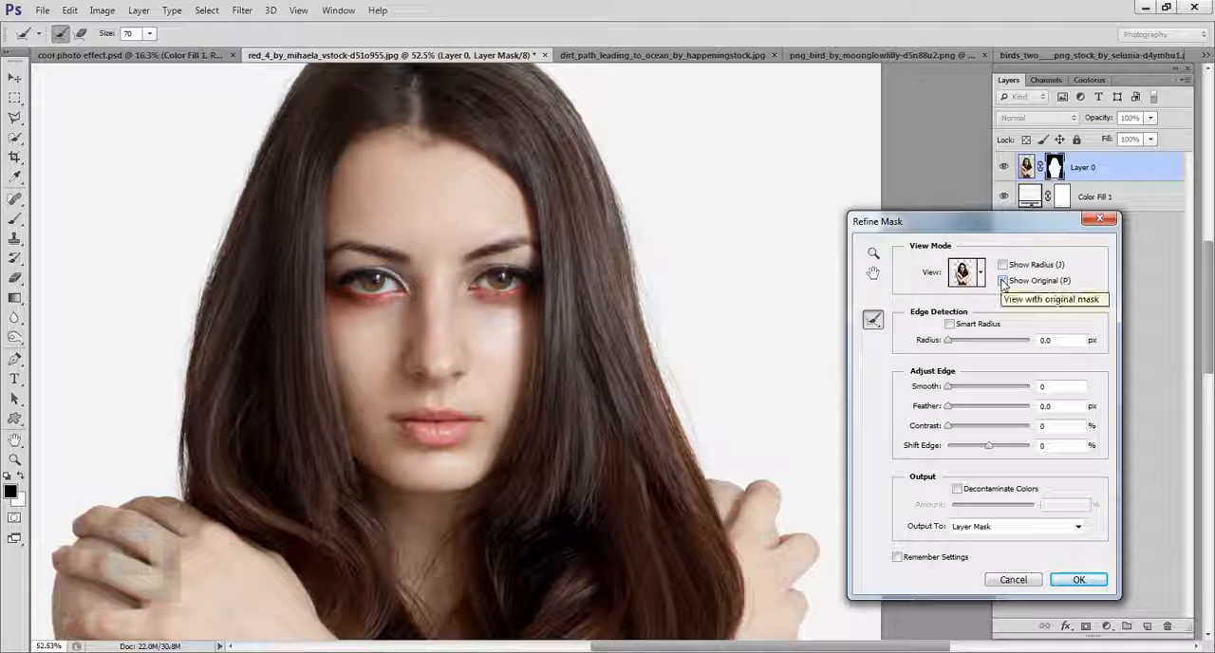
left_click(1079, 579)
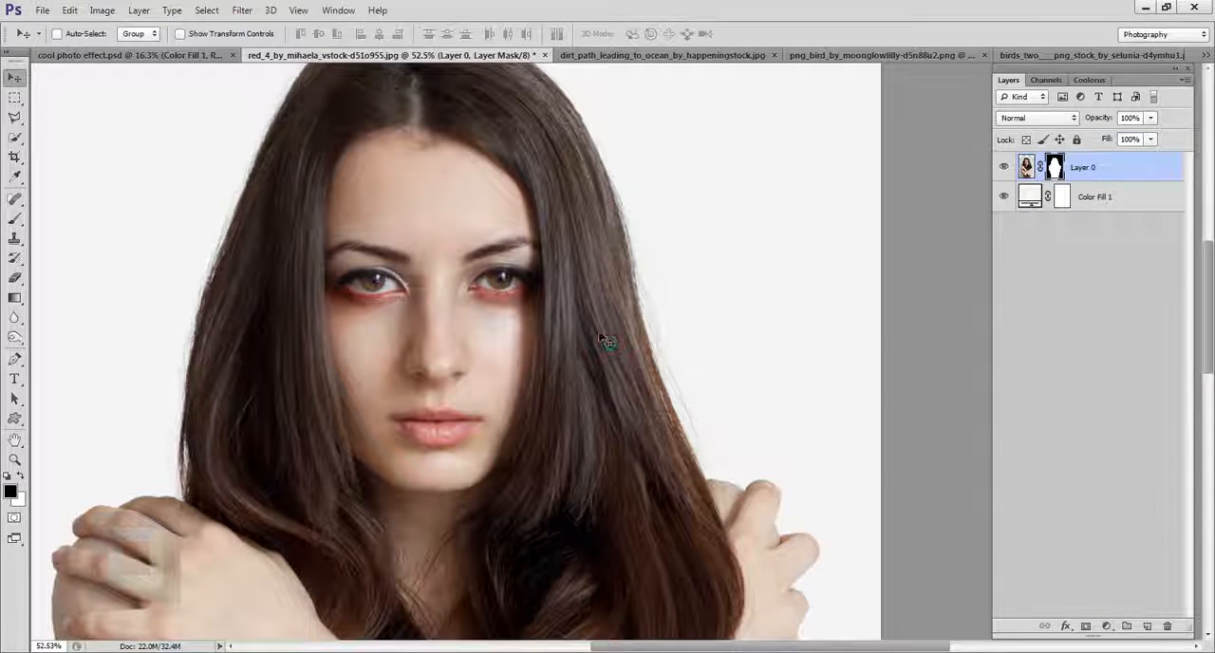
scroll(608, 342, "down", 3)
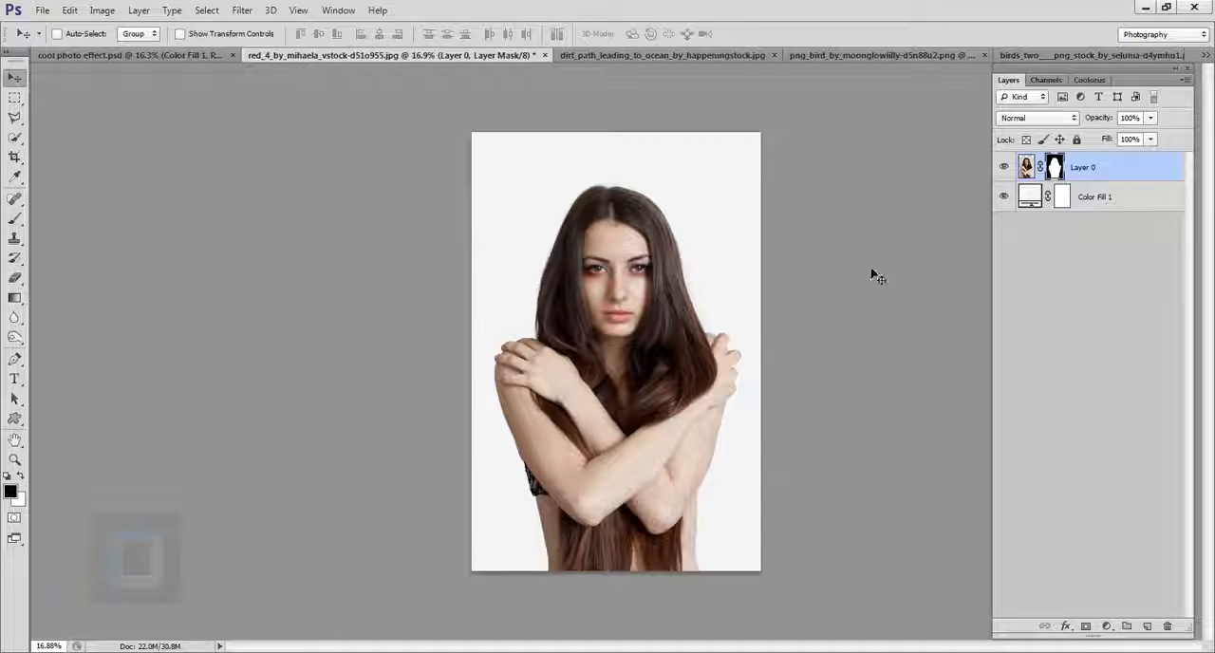
Step: Copy the entire dirt_path_leading_to_ocean landscape image and paste it as a new layer into the red_4 portrait document
left_click(708, 57)
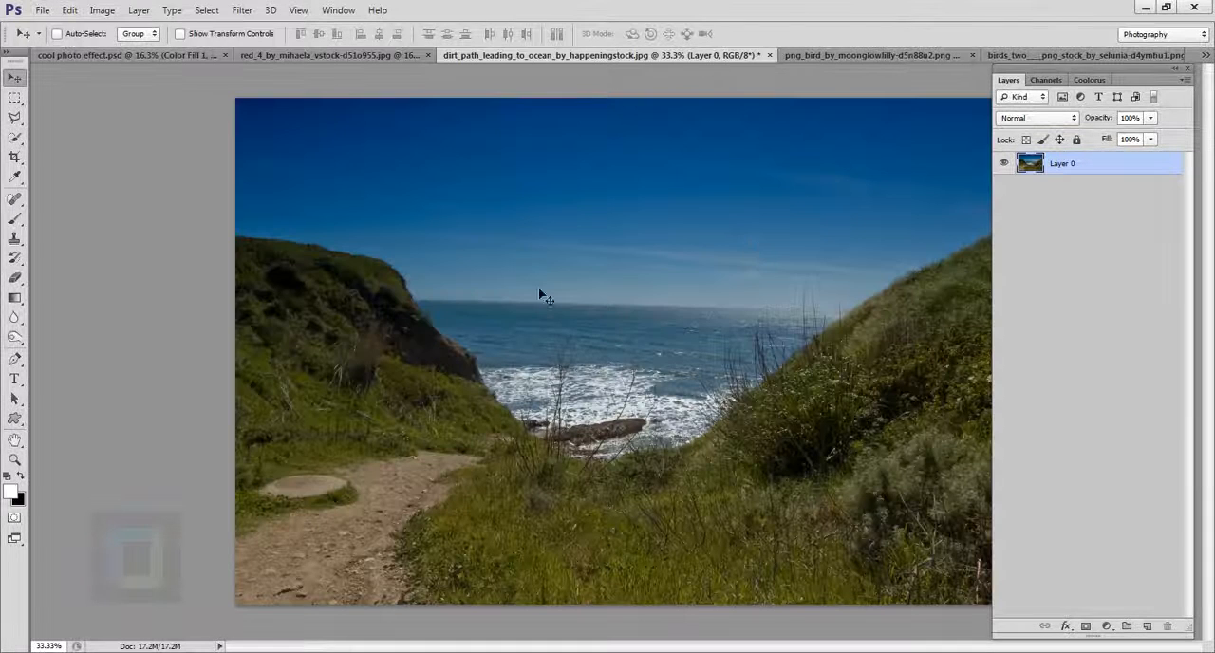
scroll(531, 313, "down", 1)
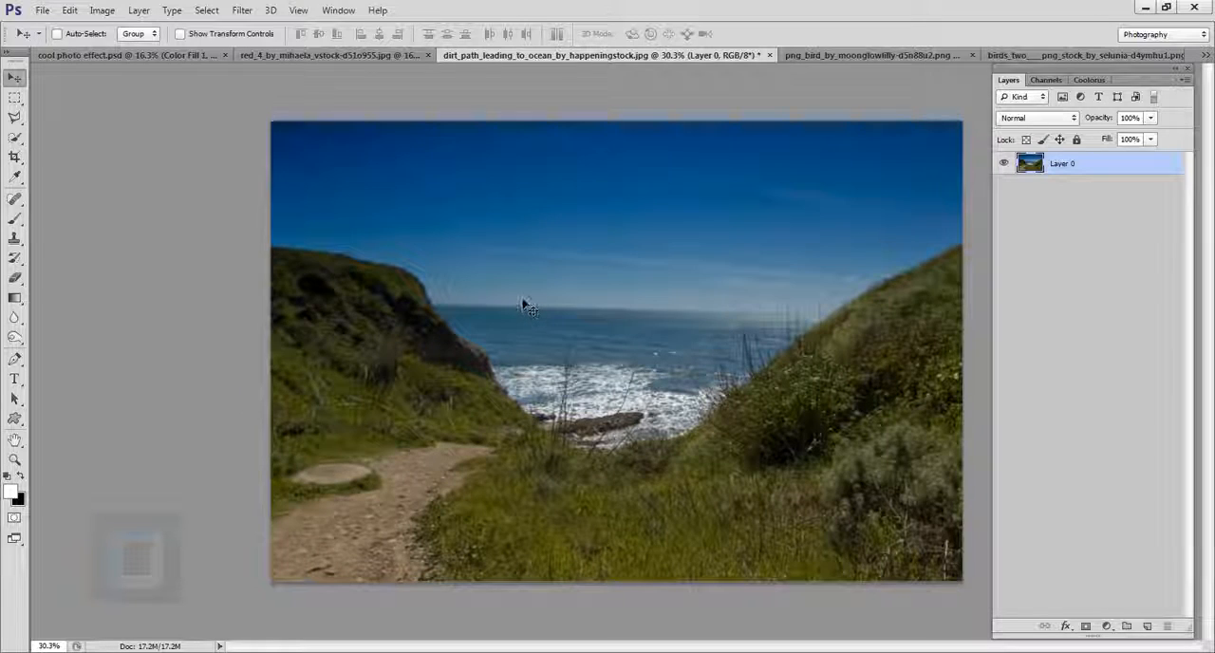
key("ctrl+a")
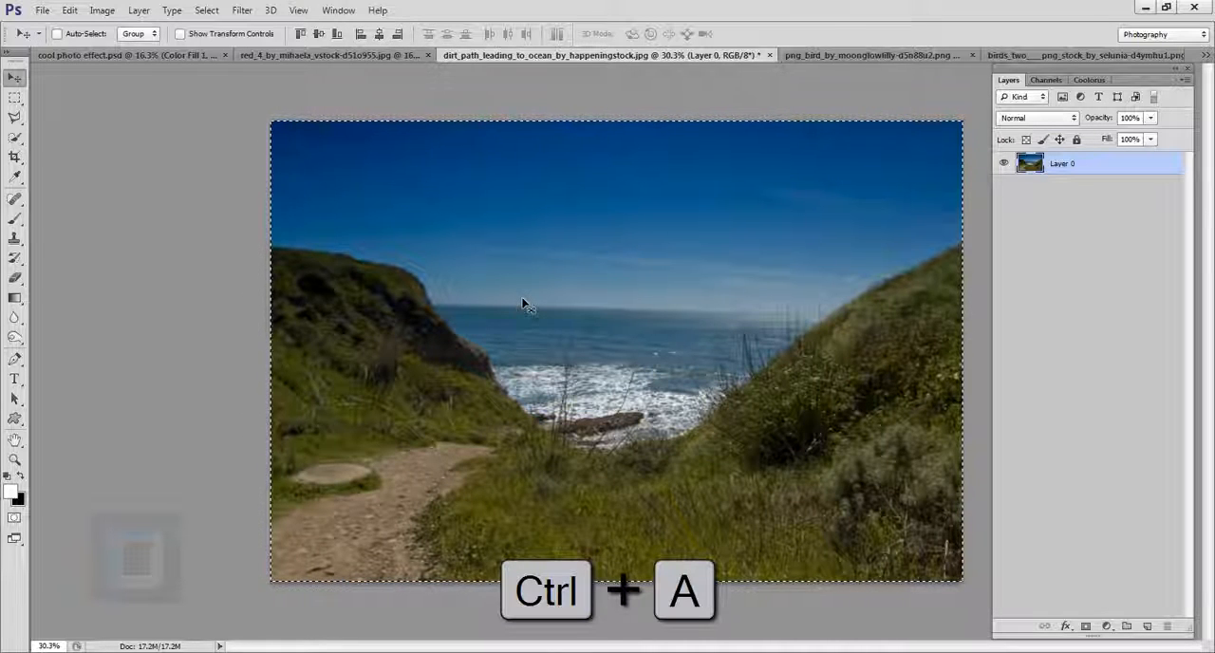
key("ctrl+c")
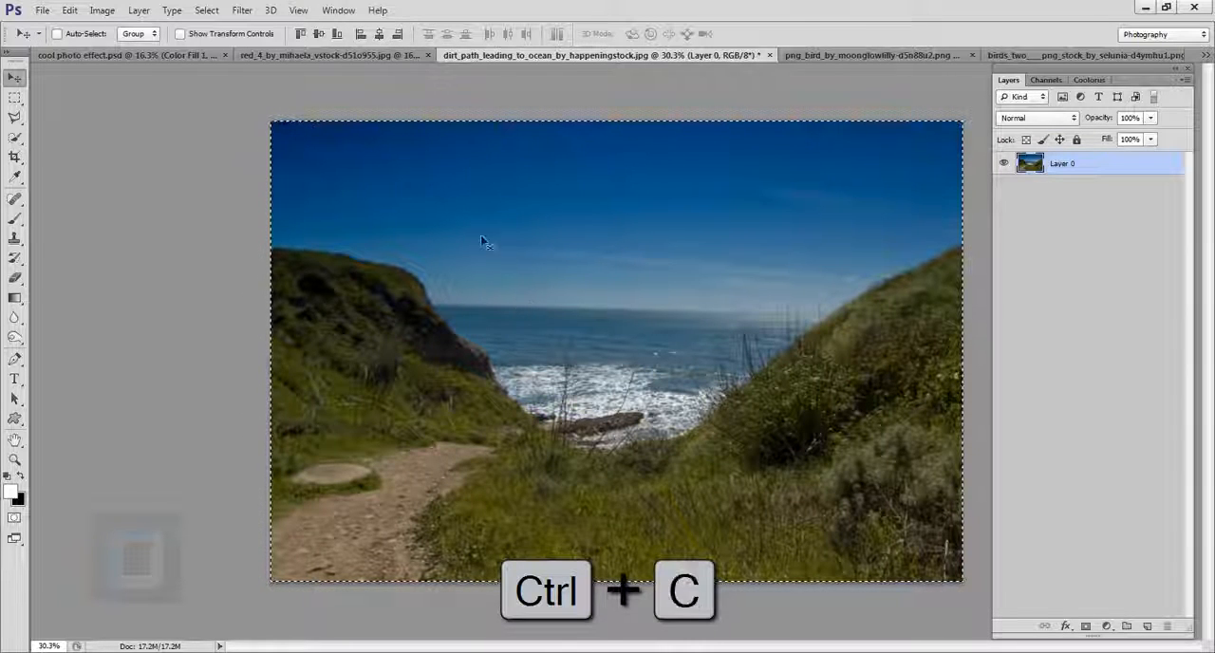
left_click(371, 57)
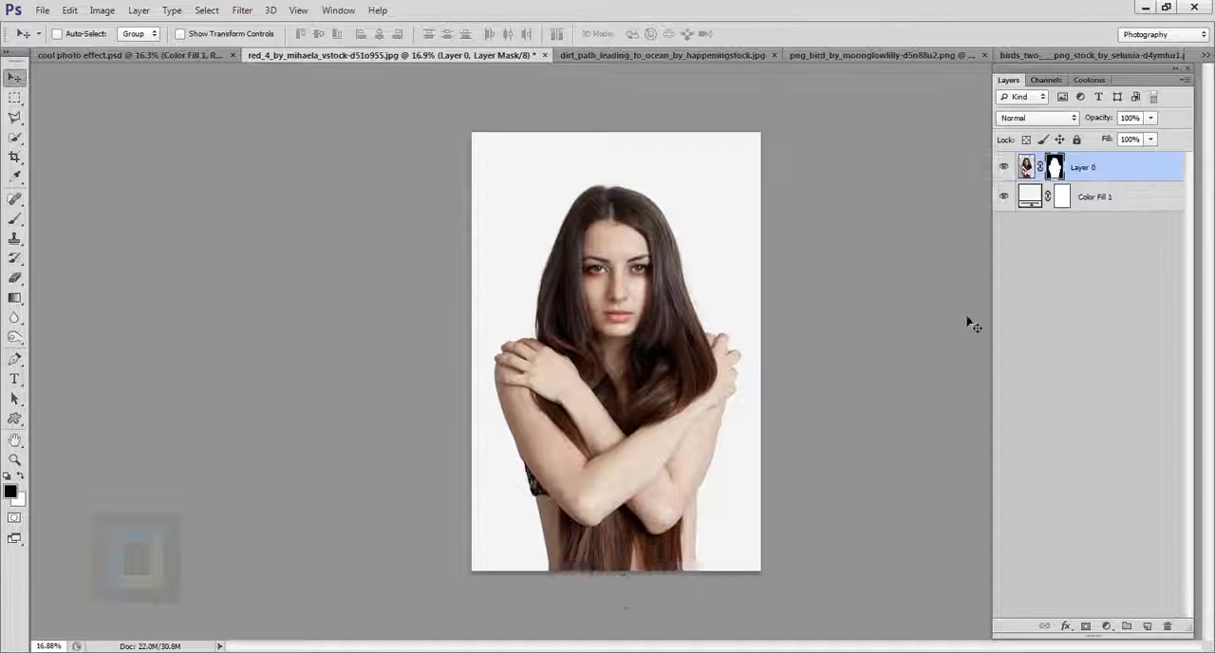
key("ctrl+v")
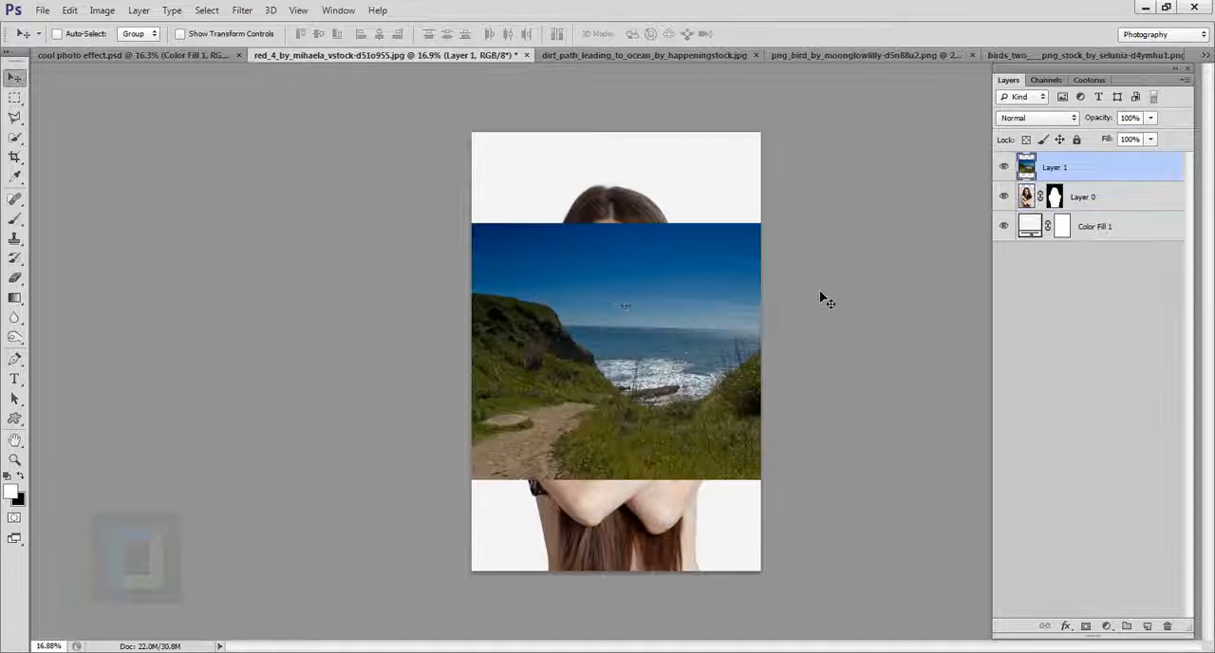
Step: Place the landscape Layer 1 below Layer 0 and move it down so it fills the lower part of the canvas behind the woman
left_click_drag(614, 344, 668, 326)
left_click_drag(1110, 172, 1115, 222)
left_click_drag(733, 300, 832, 222)
left_click_drag(516, 178, 479, 424)
Step: Scale the landscape on Layer 1 to about 102% with Free Transform and align it with the canvas's bottom edge
key("ctrl+t")
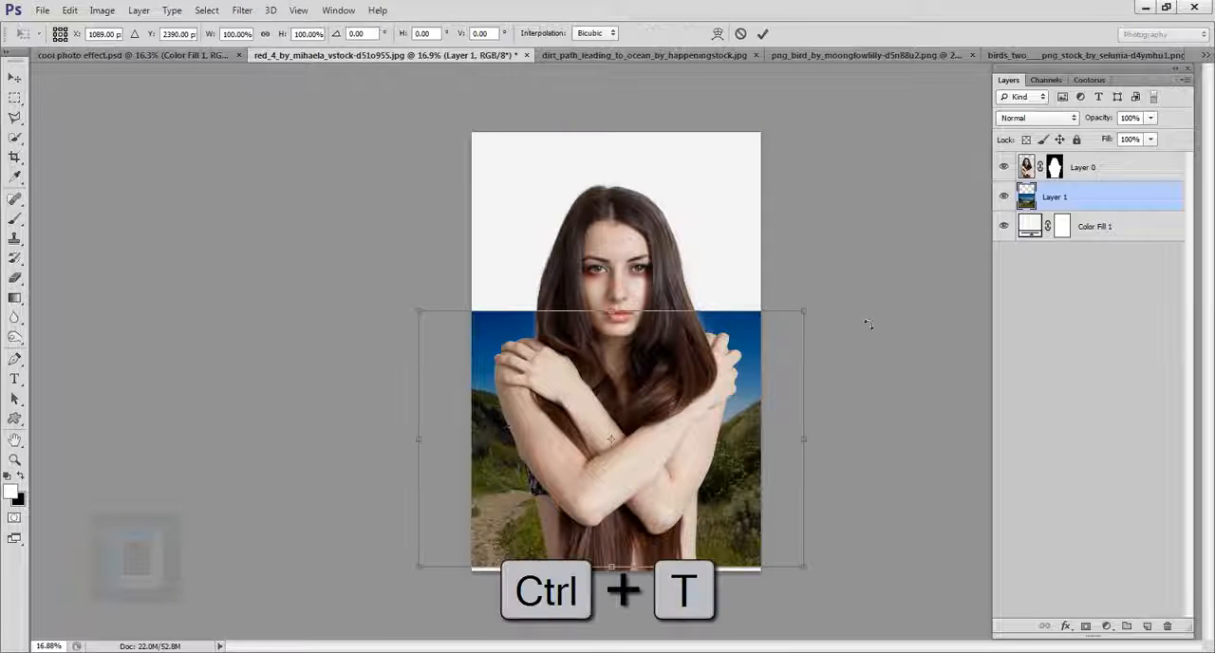
left_click_drag(803, 312, 863, 274)
left_click_drag(806, 393, 799, 395)
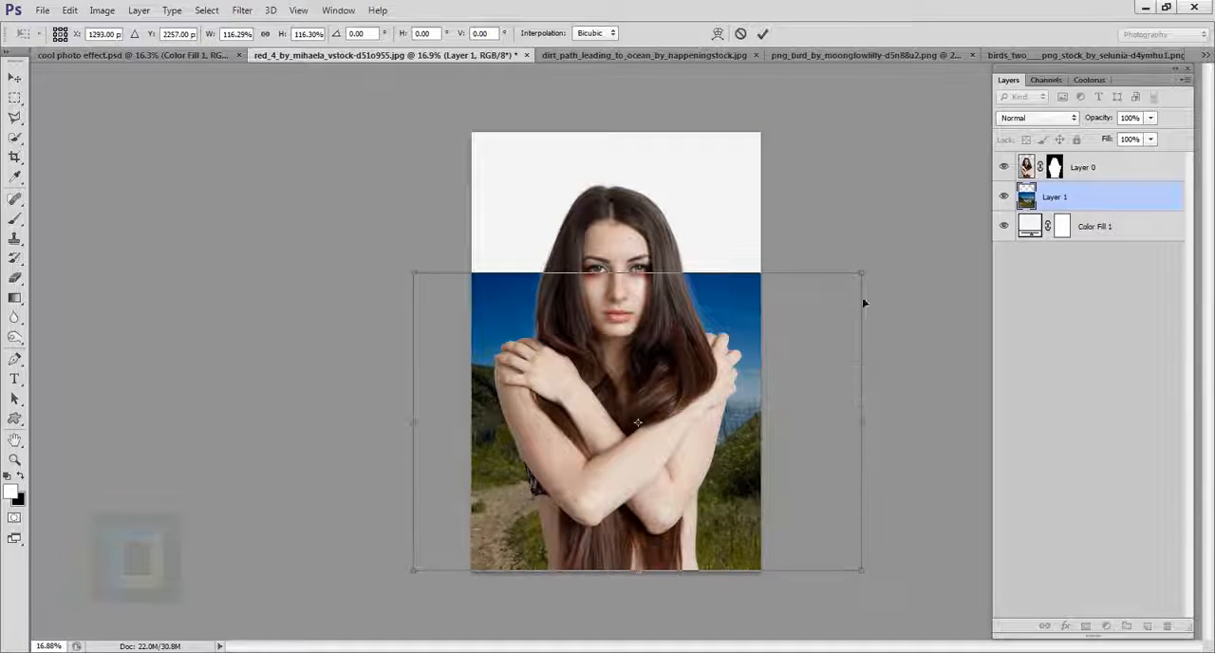
left_click_drag(862, 273, 836, 289)
mouse_move(789, 361)
left_mouse_down()
mouse_move(851, 364)
mouse_move(780, 361)
mouse_move(786, 370)
left_mouse_up()
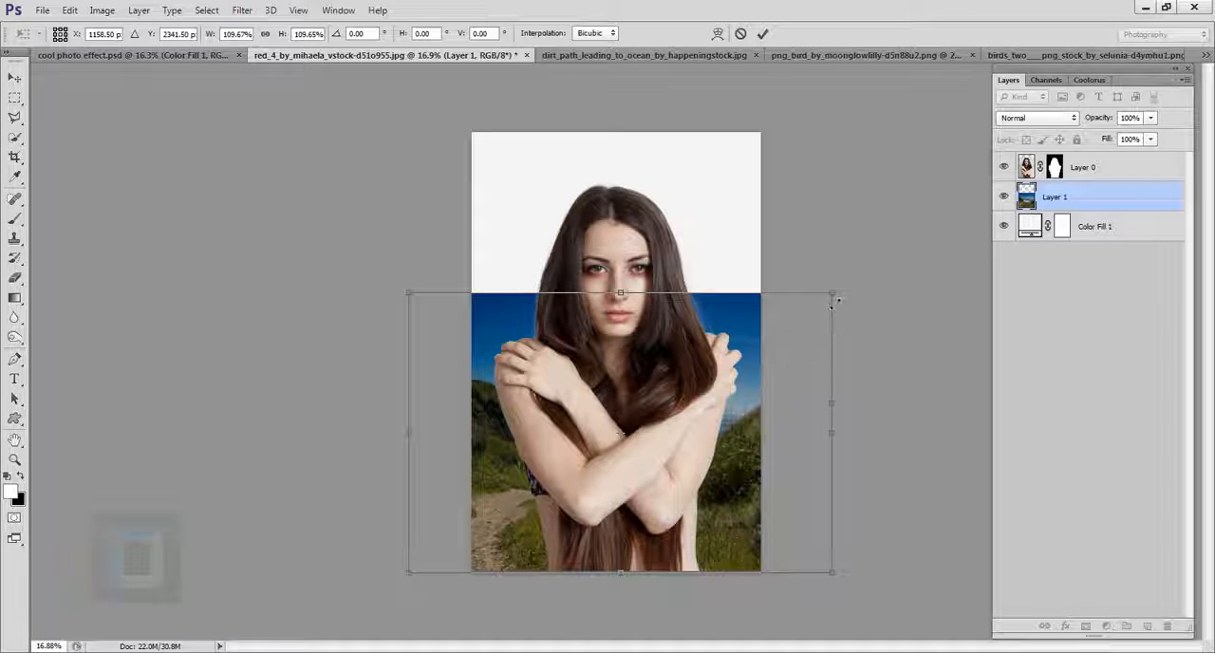
left_click_drag(834, 293, 803, 312)
mouse_move(773, 368)
left_mouse_down()
mouse_move(800, 367)
mouse_move(790, 360)
left_mouse_up()
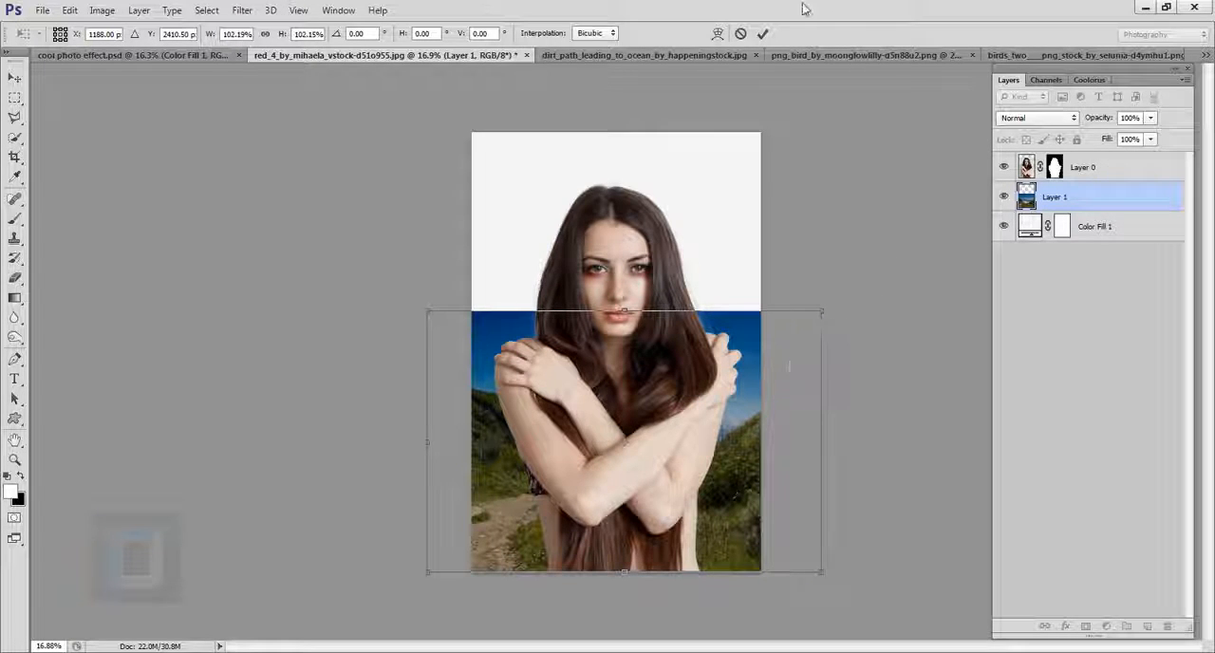
left_click(763, 34)
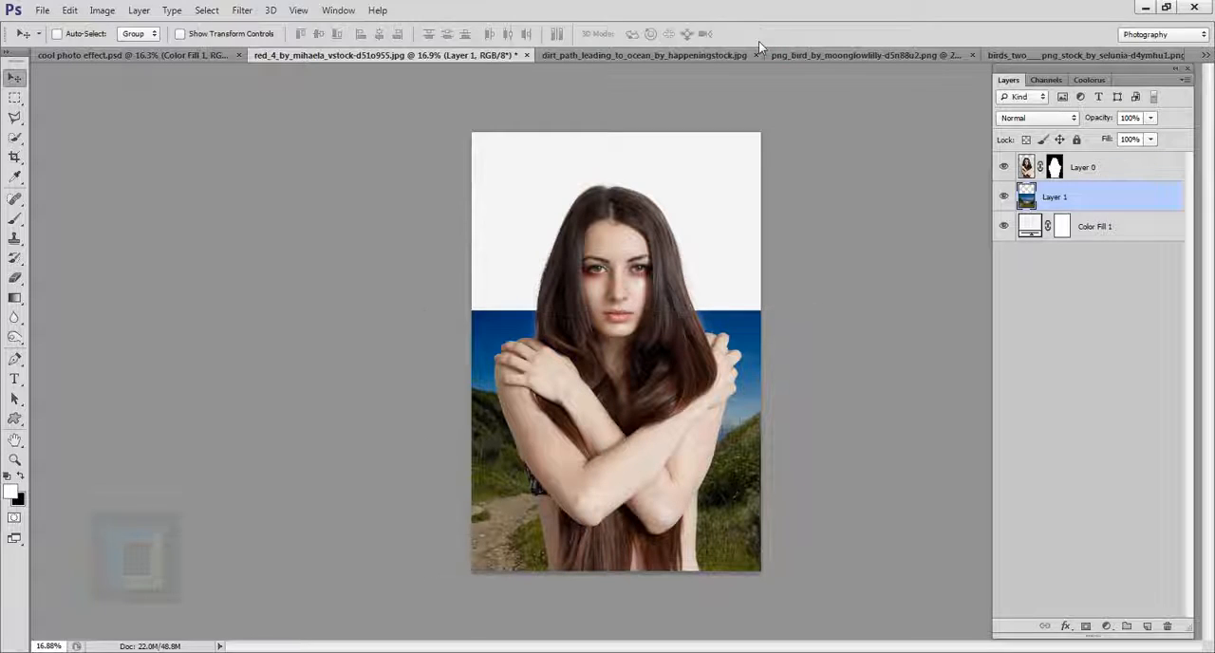
Step: Desaturate the landscape on Layer 1
left_click(103, 10)
mouse_move(123, 52)
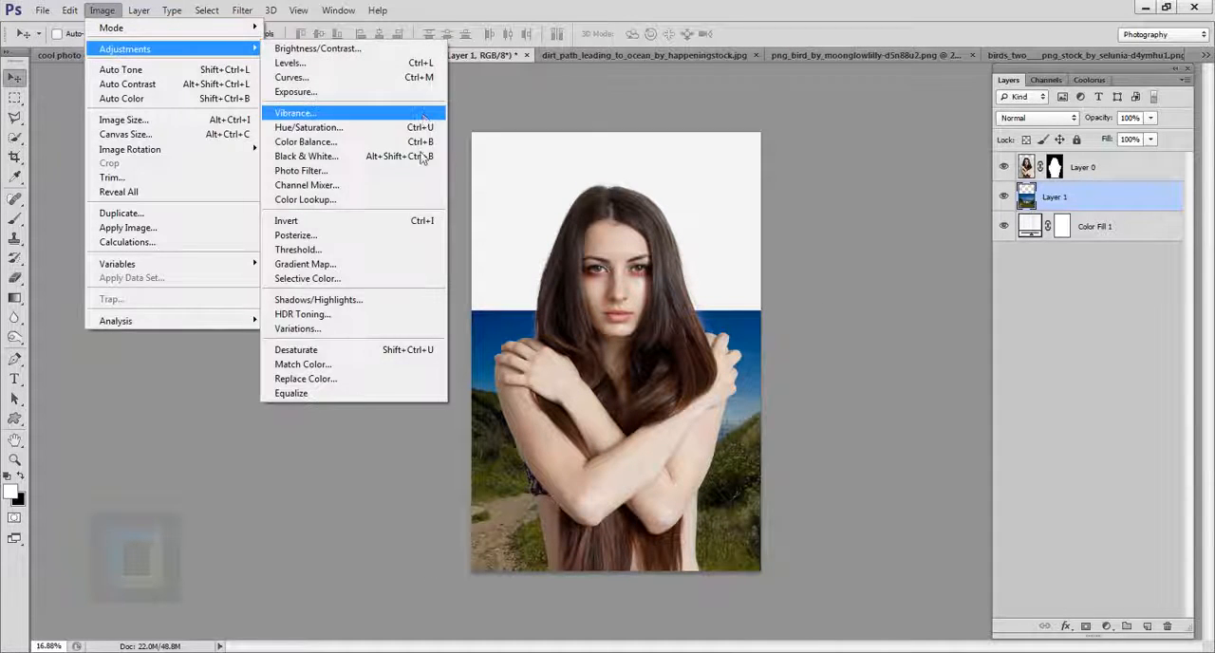
left_click(362, 356)
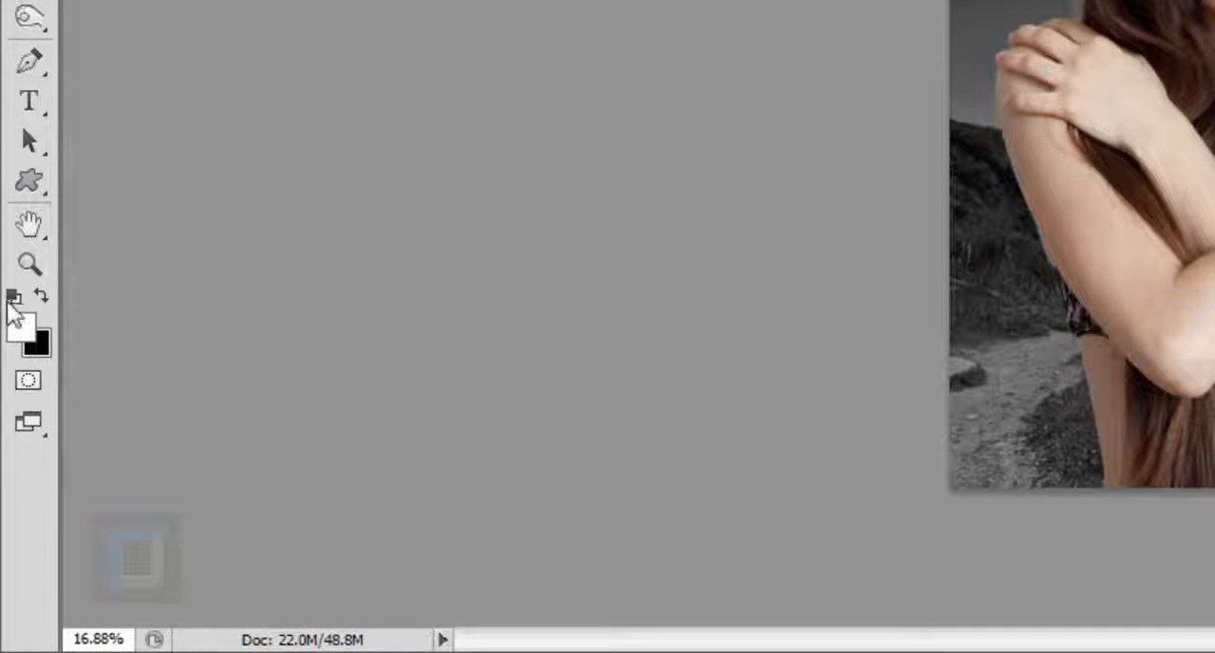
Step: Reset the foreground and background colours to black and white and choose the Chalk & Charcoal filter for Layer 1 in the Filter Gallery
left_click(13, 300)
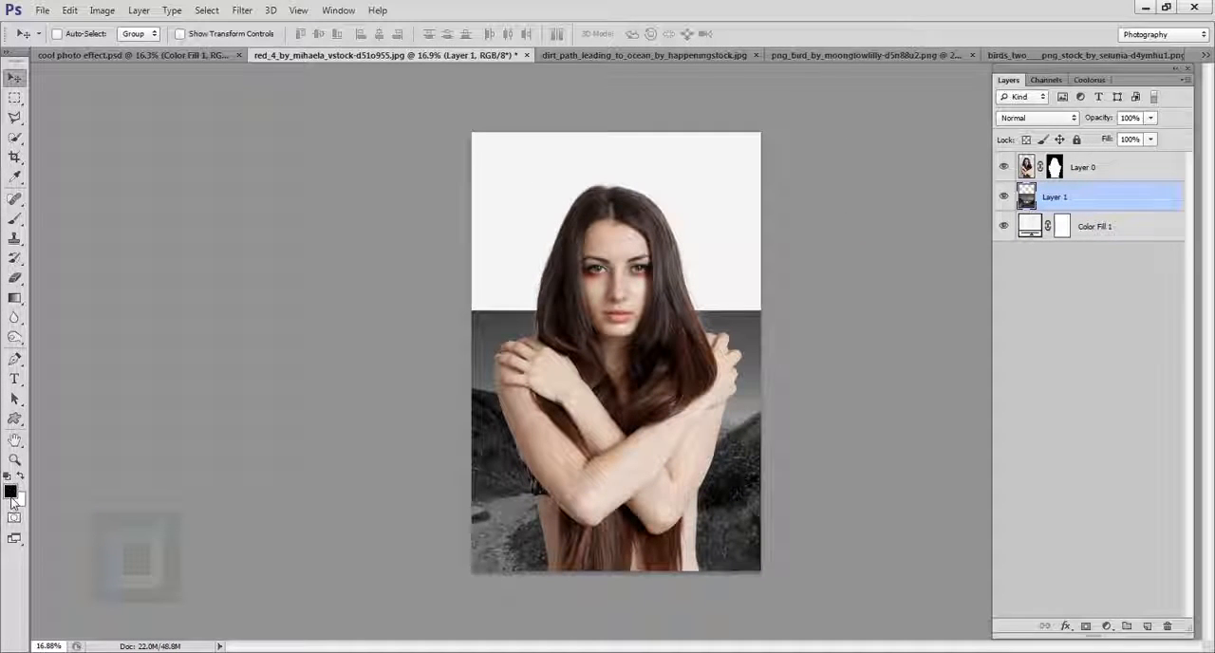
key("d")
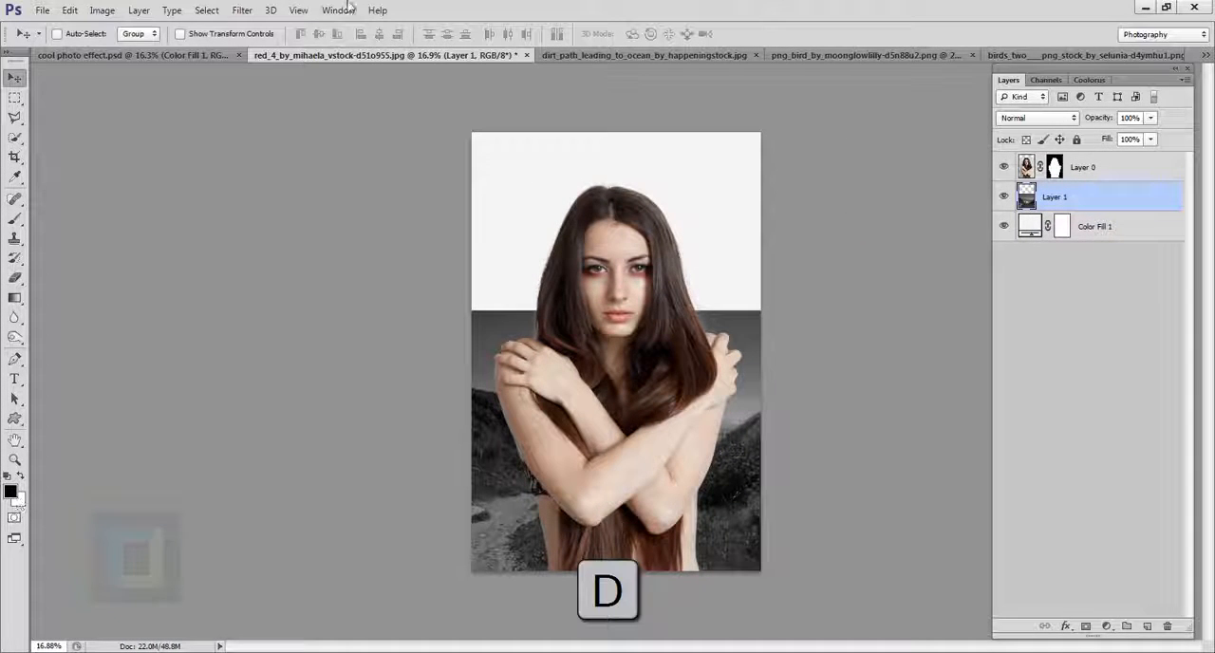
left_click(239, 10)
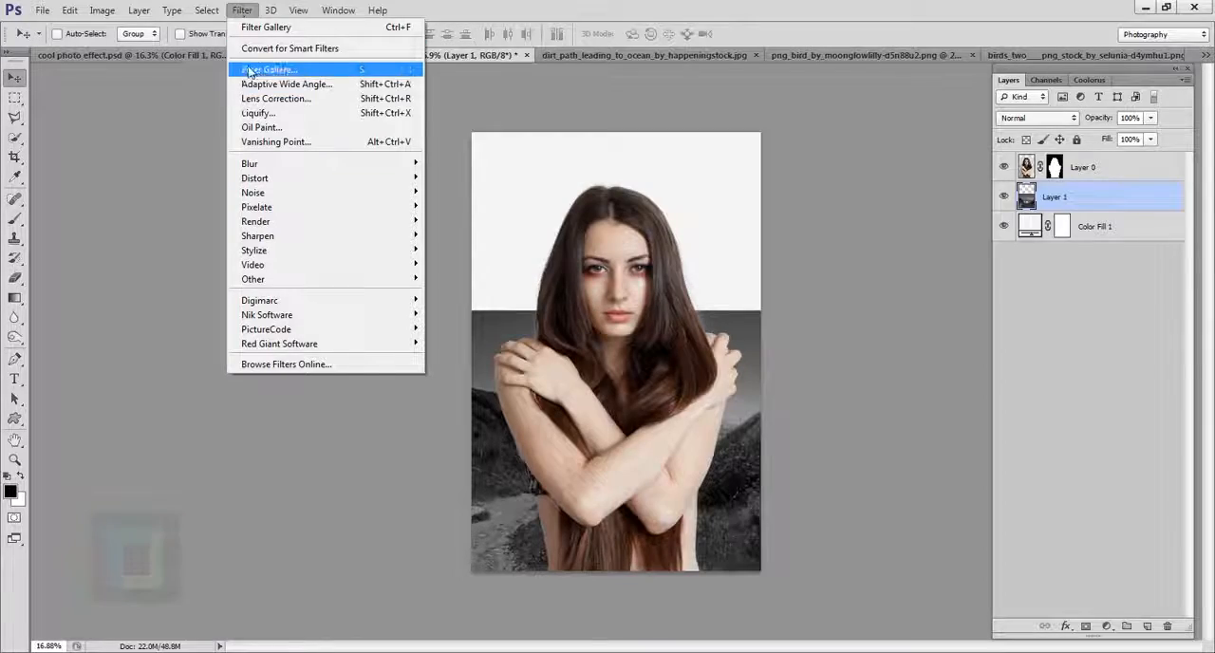
key("Escape")
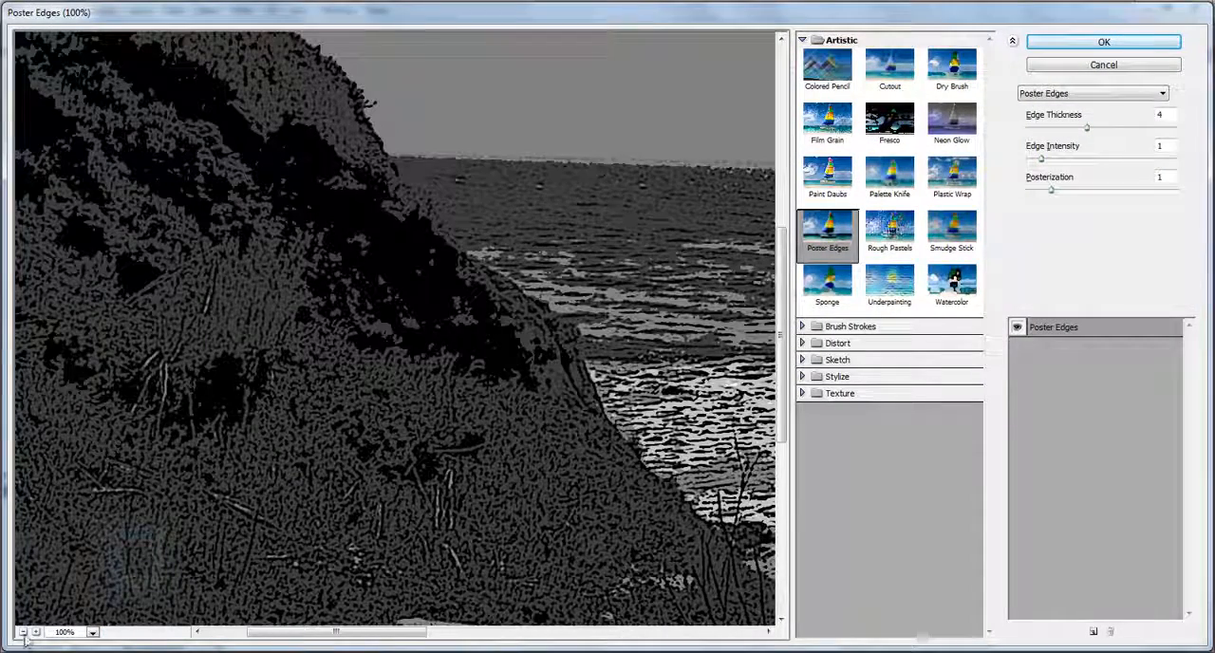
left_click(23, 632)
left_click(23, 632)
left_click(23, 633)
left_click(23, 632)
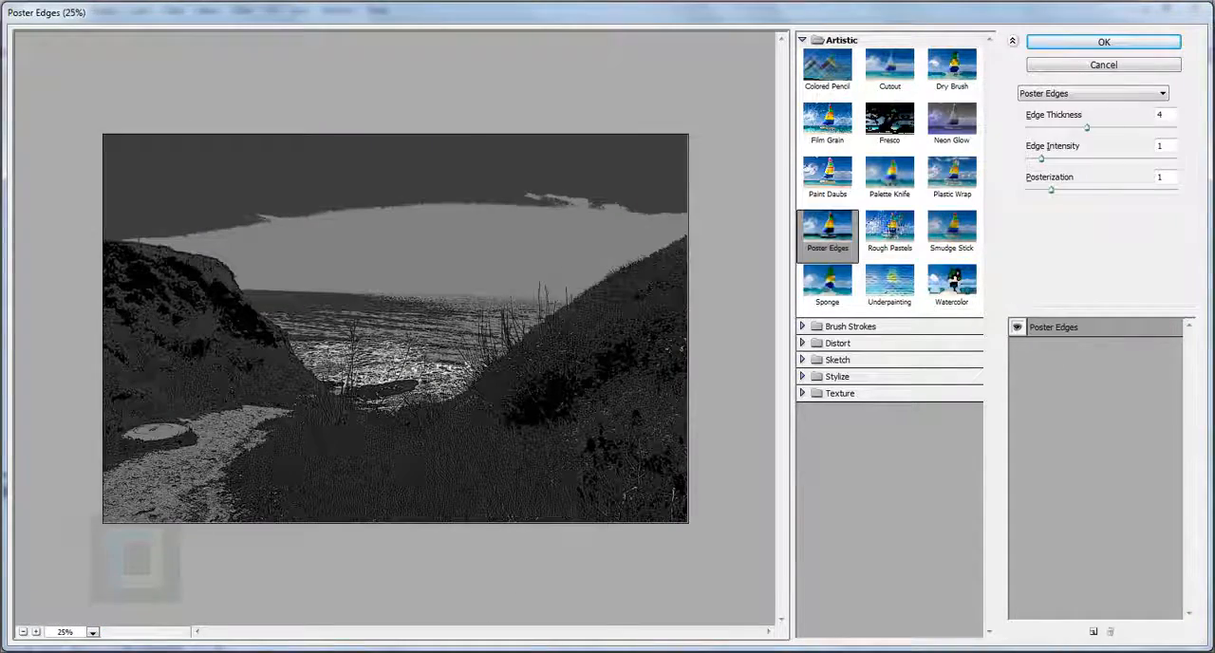
left_click(1063, 97)
left_click_drag(1162, 273, 1163, 129)
left_click(1104, 138)
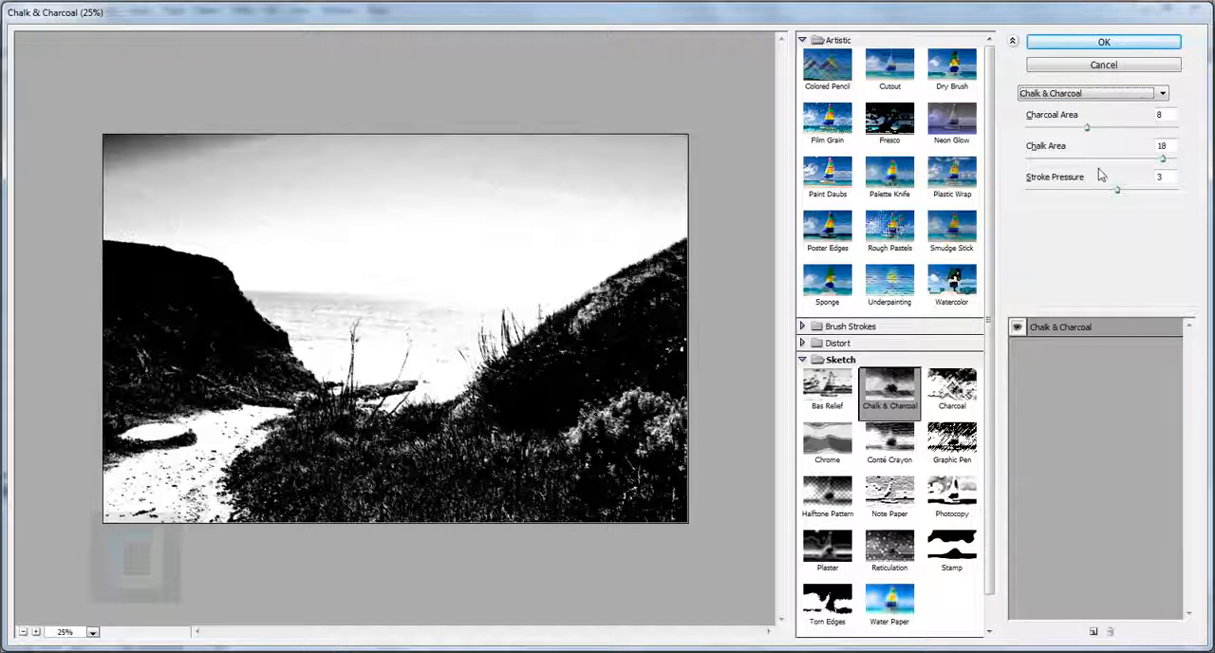
Step: Set Charcoal Area to 2, Chalk Area to 20 and Stroke Pressure to 3, and apply the Chalk & Charcoal filter
left_click_drag(1087, 128, 1042, 124)
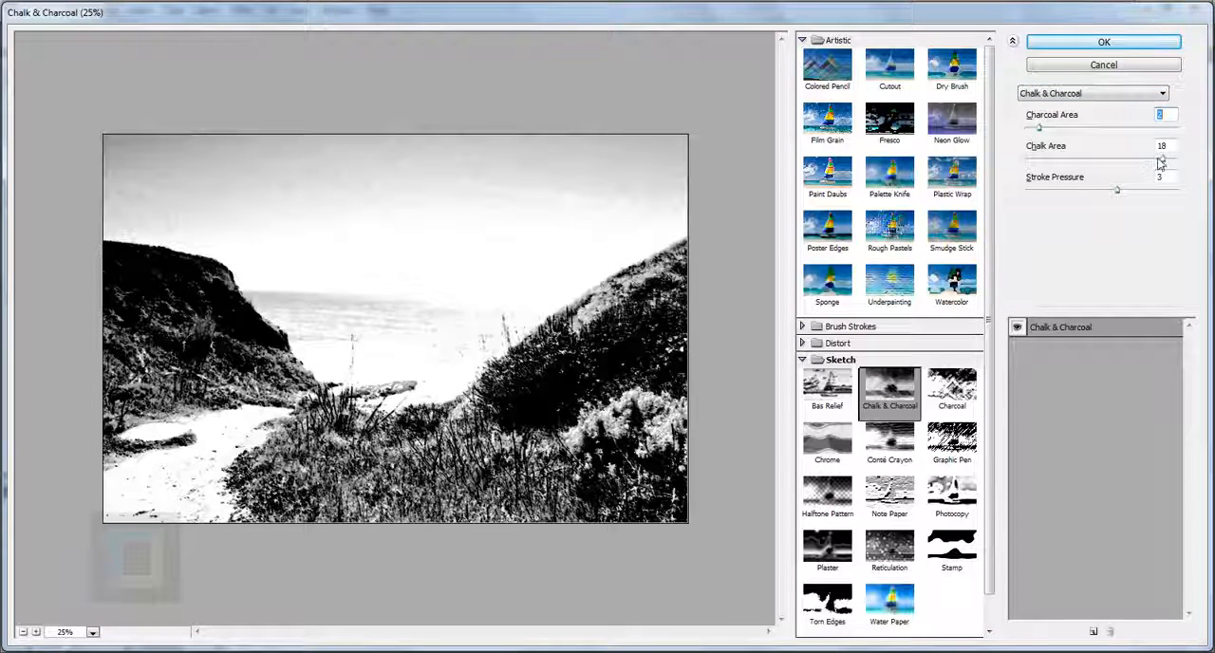
left_click_drag(1160, 159, 1178, 158)
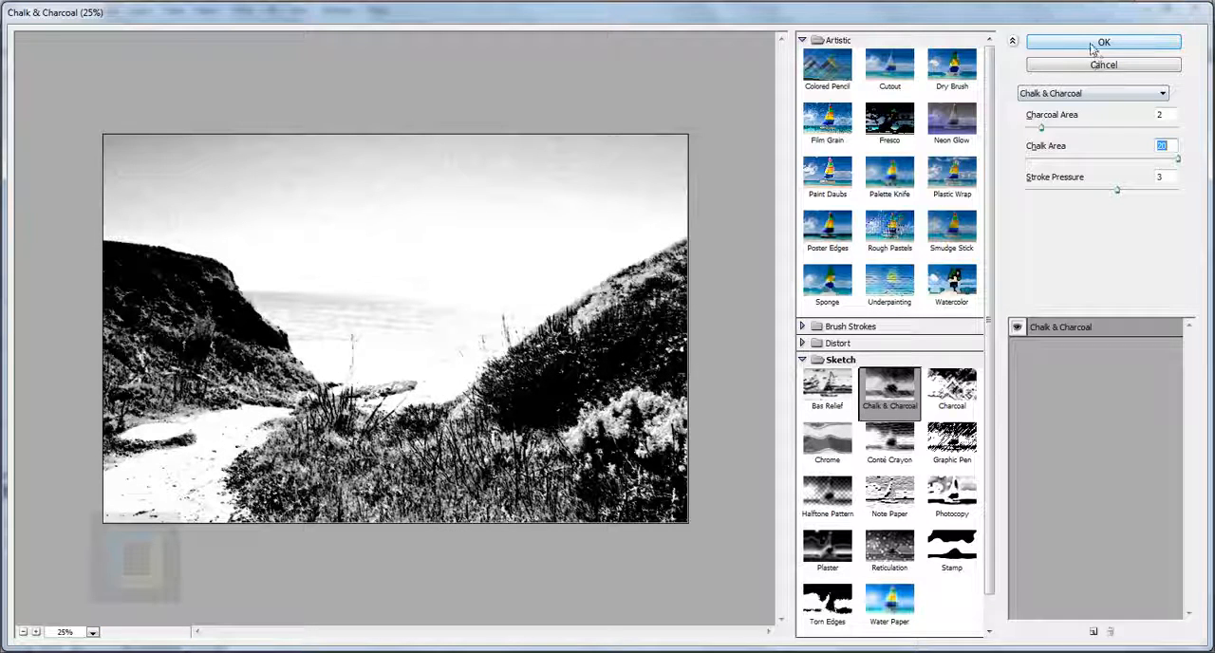
left_click_drag(1118, 190, 1130, 191)
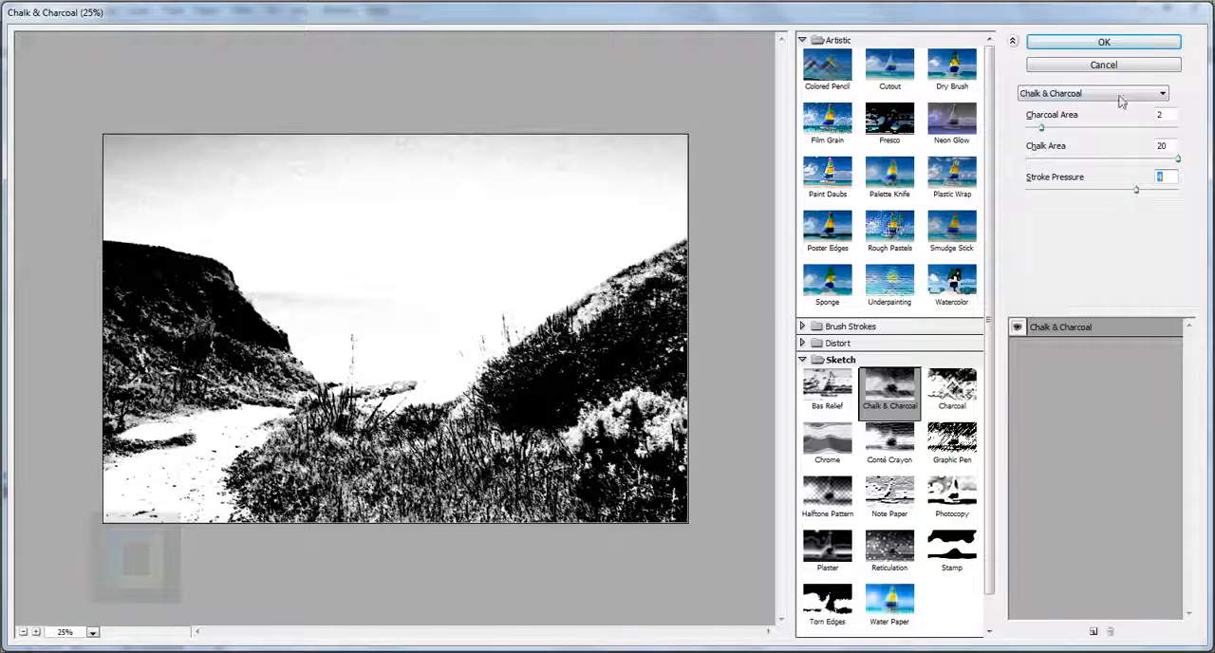
left_click(1104, 42)
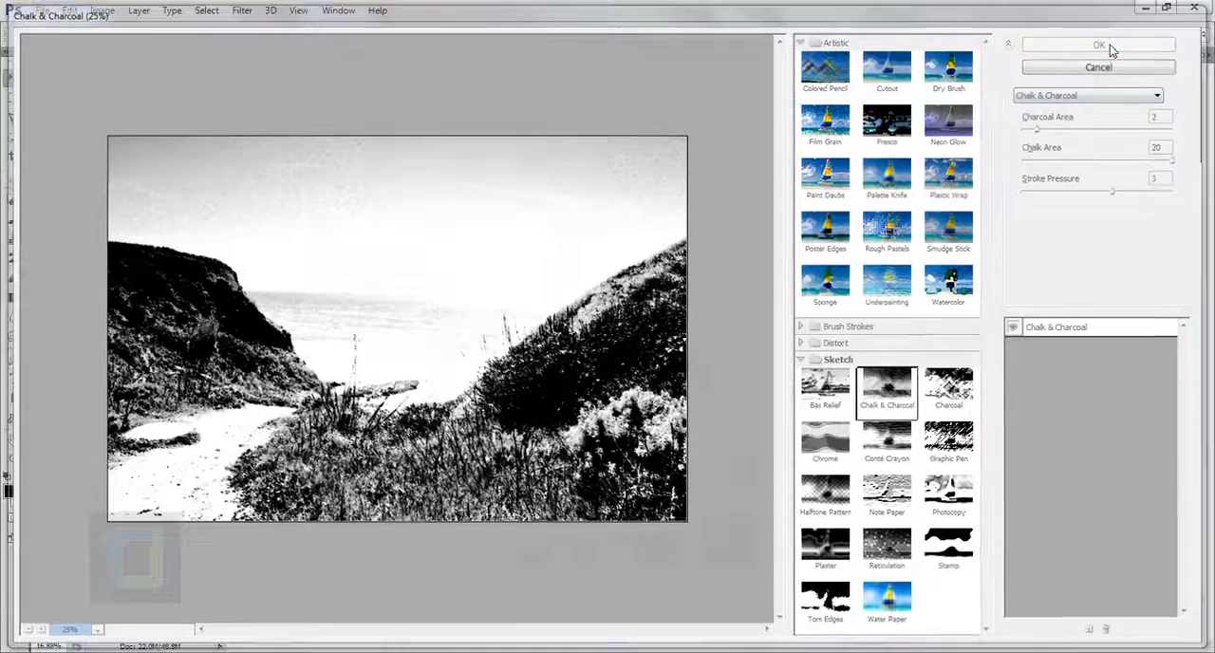
Step: Set Layer 1's blend mode to Vivid Light and its opacity to 49%
left_click(1062, 120)
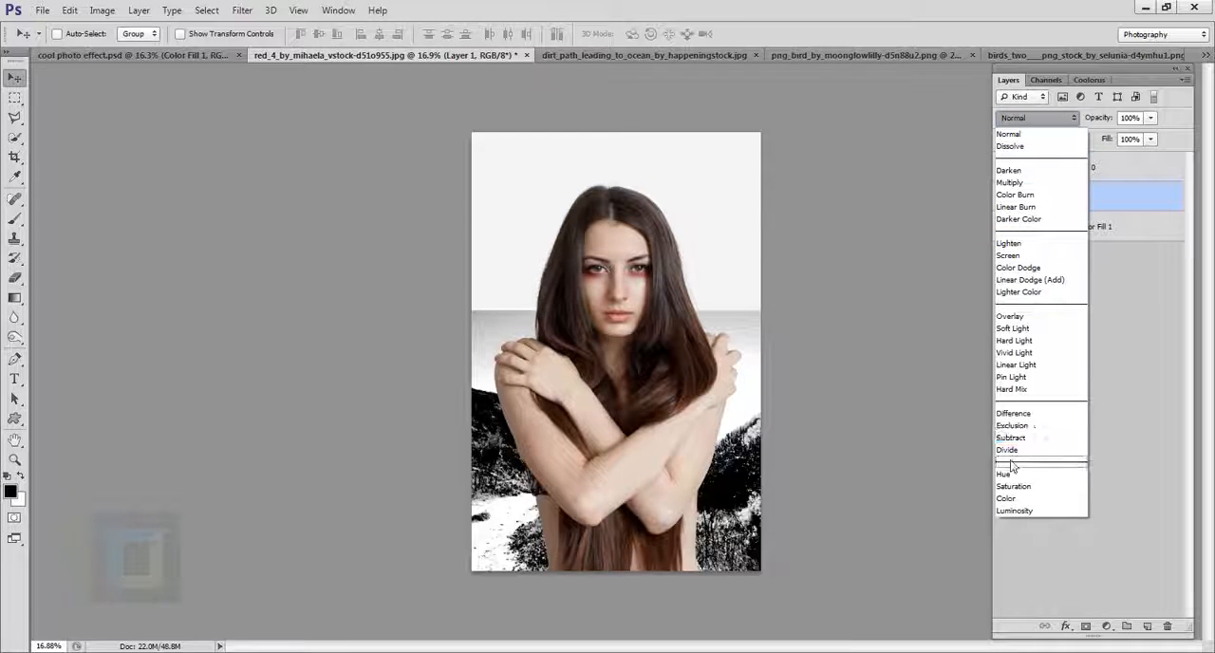
left_click(1025, 353)
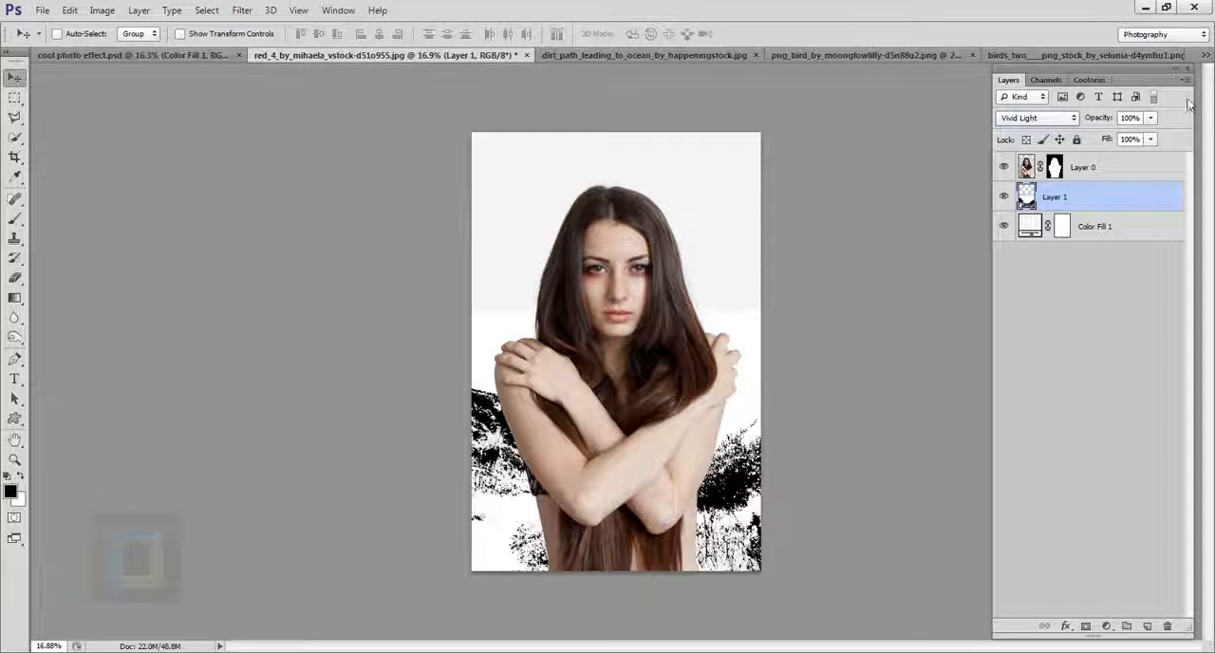
left_click(1150, 118)
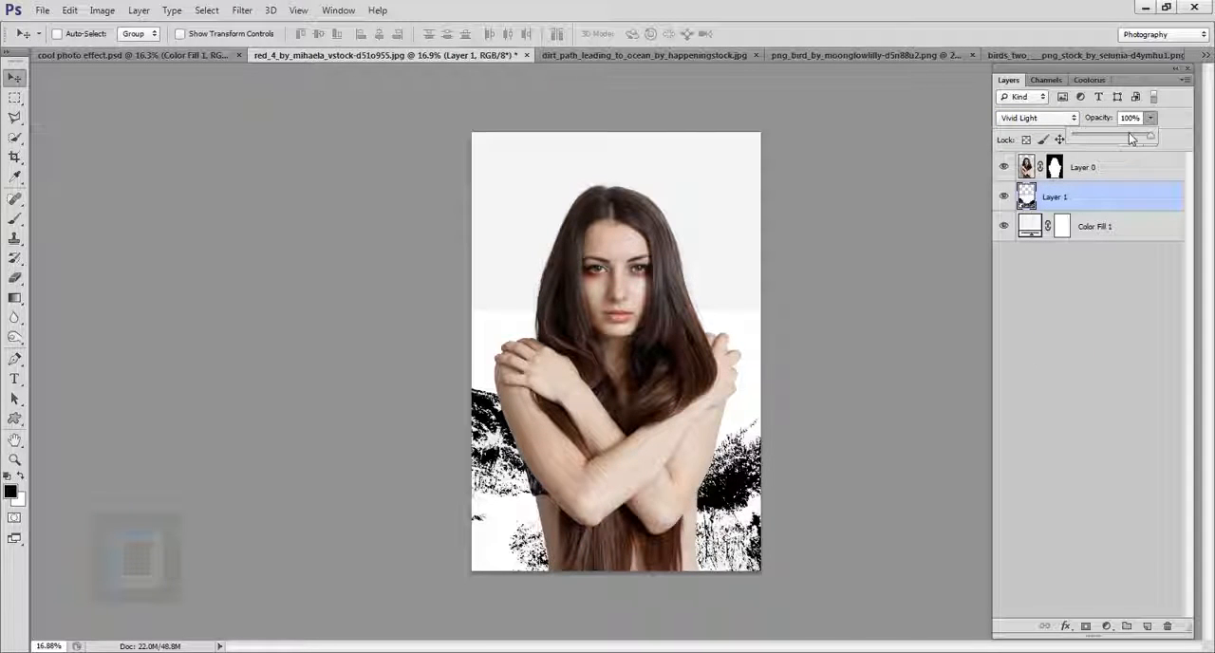
left_click_drag(1125, 135, 1114, 140)
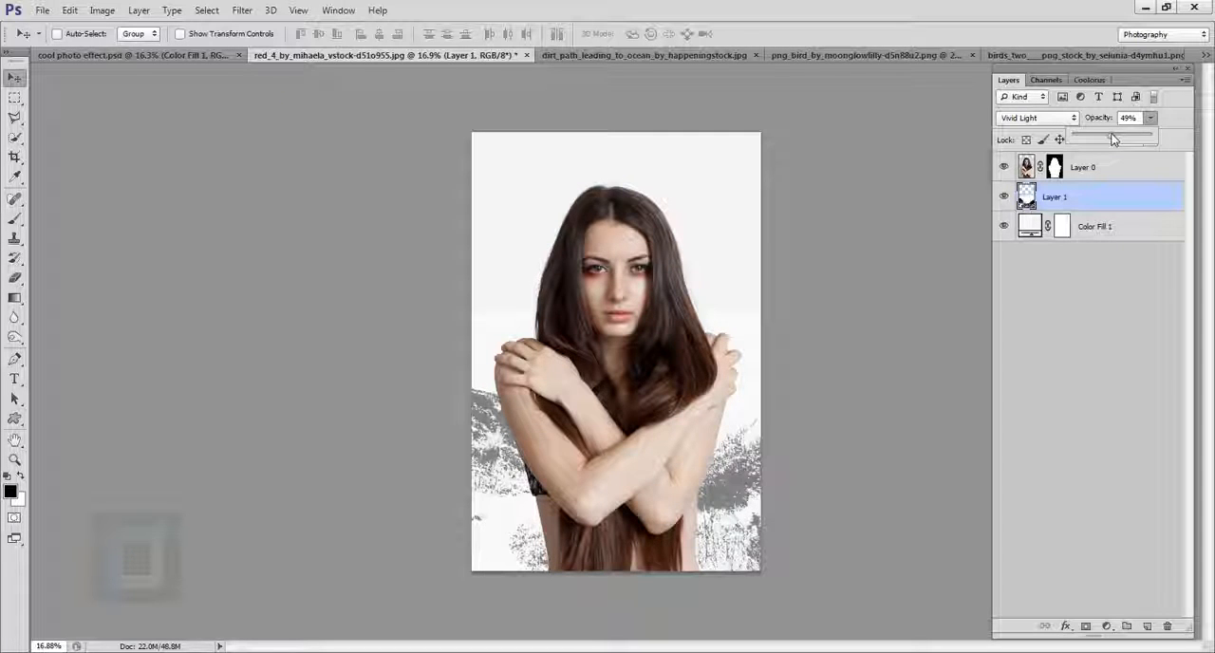
left_click(1103, 205)
Step: Enlarge the filtered landscape on Layer 1 to about 127% with Free Transform, keeping it spread across the lower canvas
key("ctrl+t")
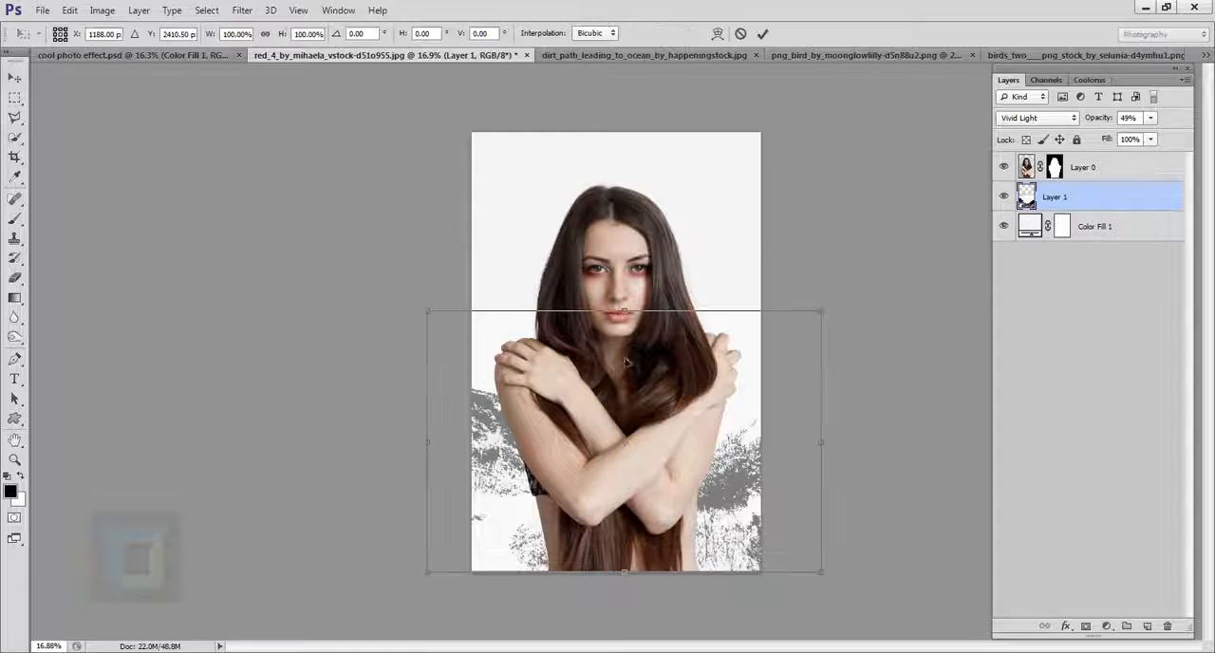
left_click_drag(822, 310, 783, 331)
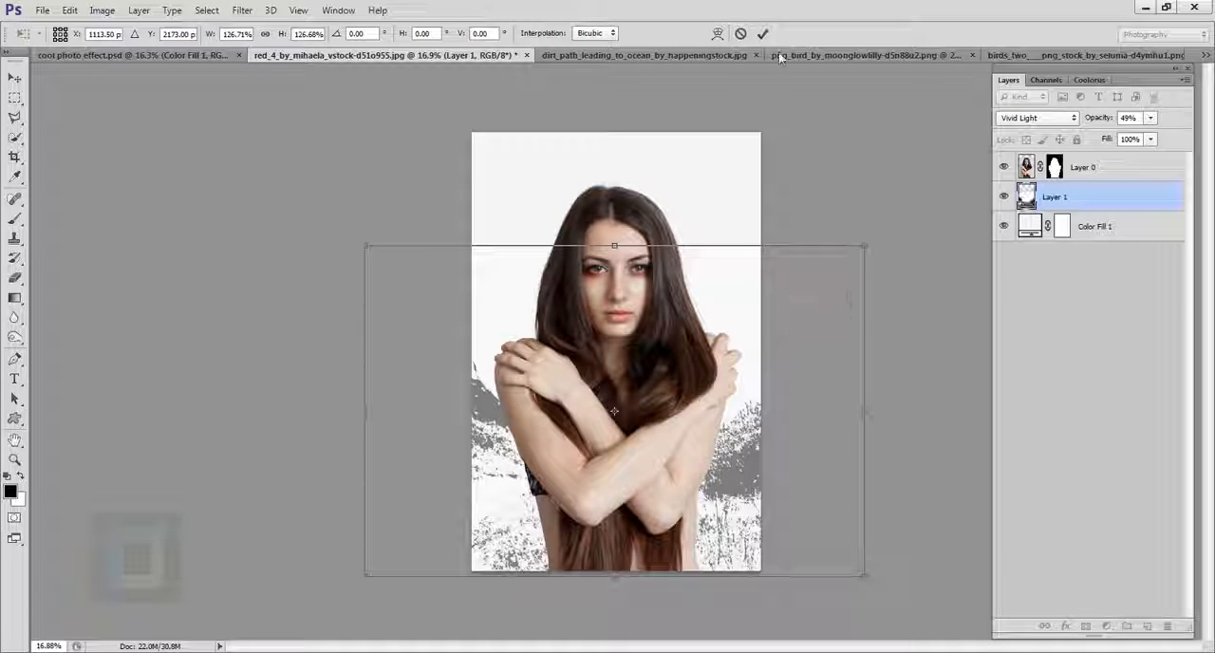
left_click(762, 33)
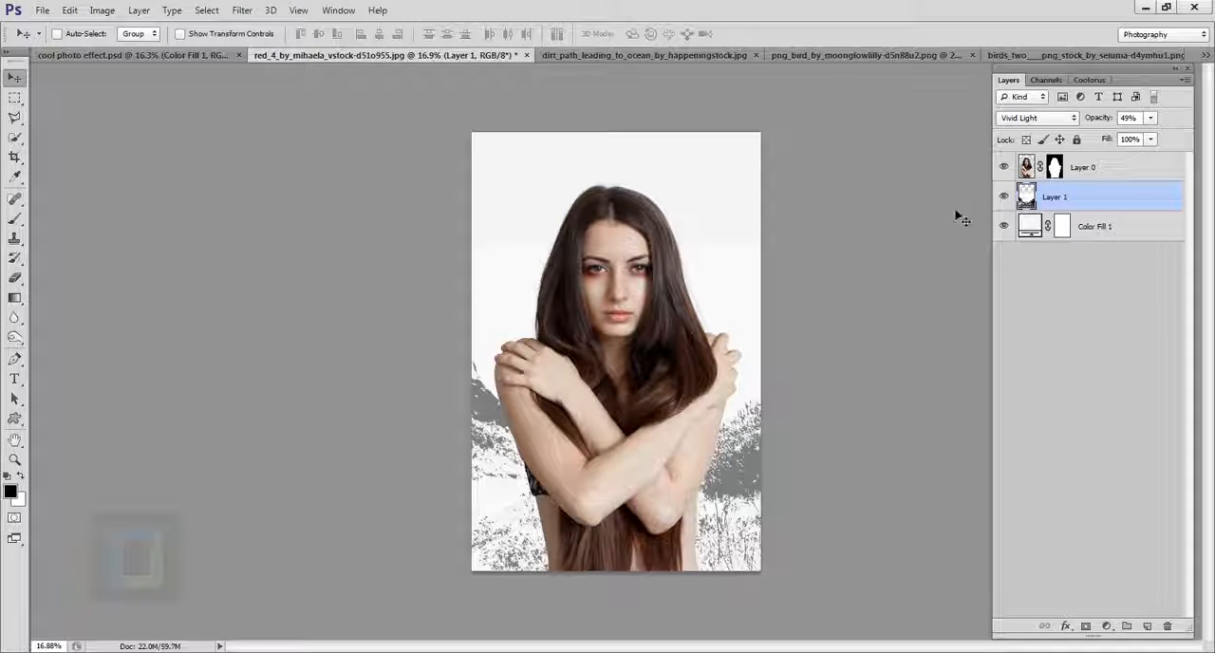
Step: Duplicate Layer 0 and choose the Poster Edges filter for the copy in the Filter Gallery
left_click(1099, 168)
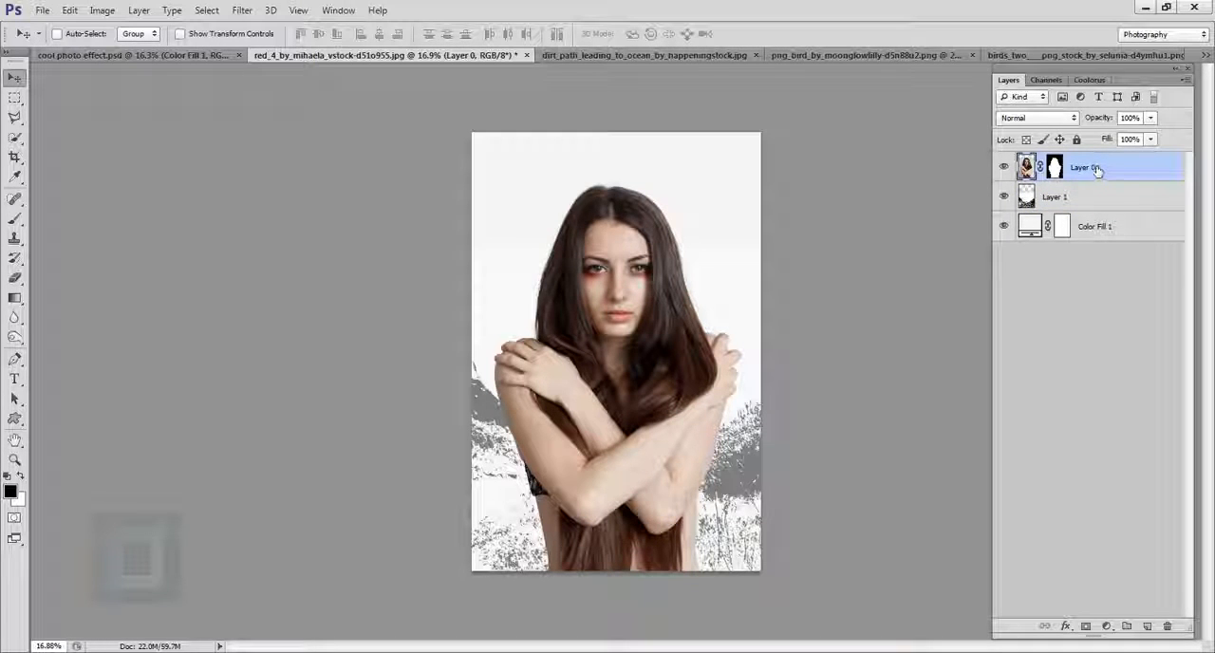
key("ctrl+j")
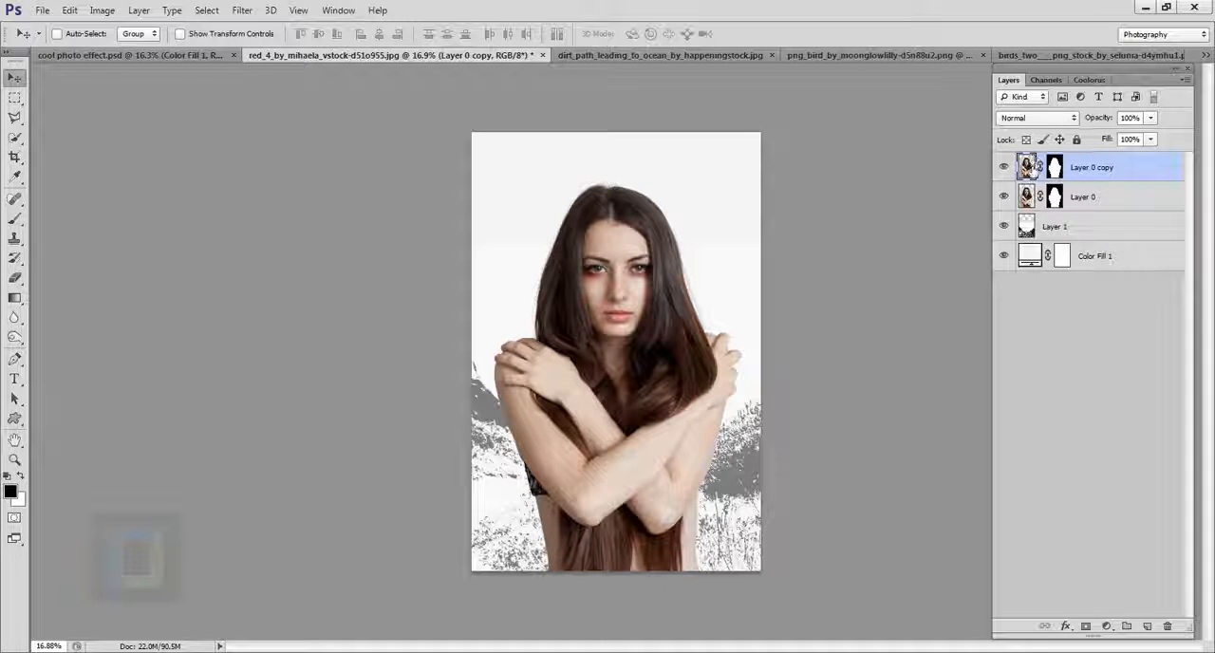
left_click(242, 9)
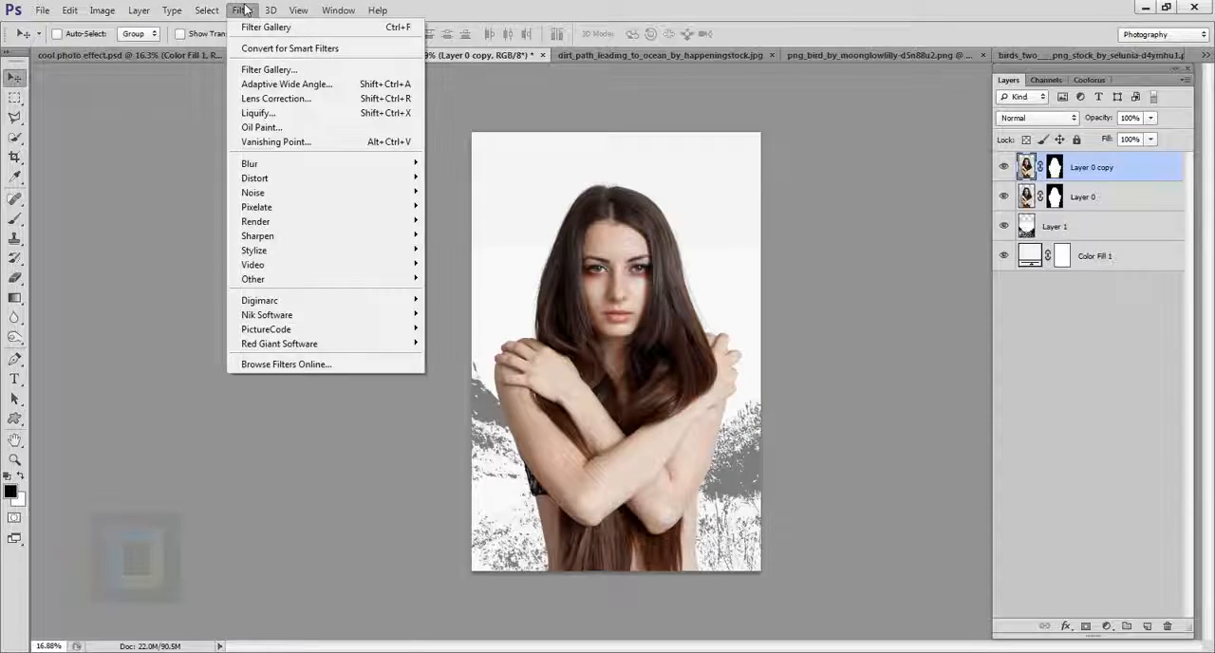
left_click(266, 70)
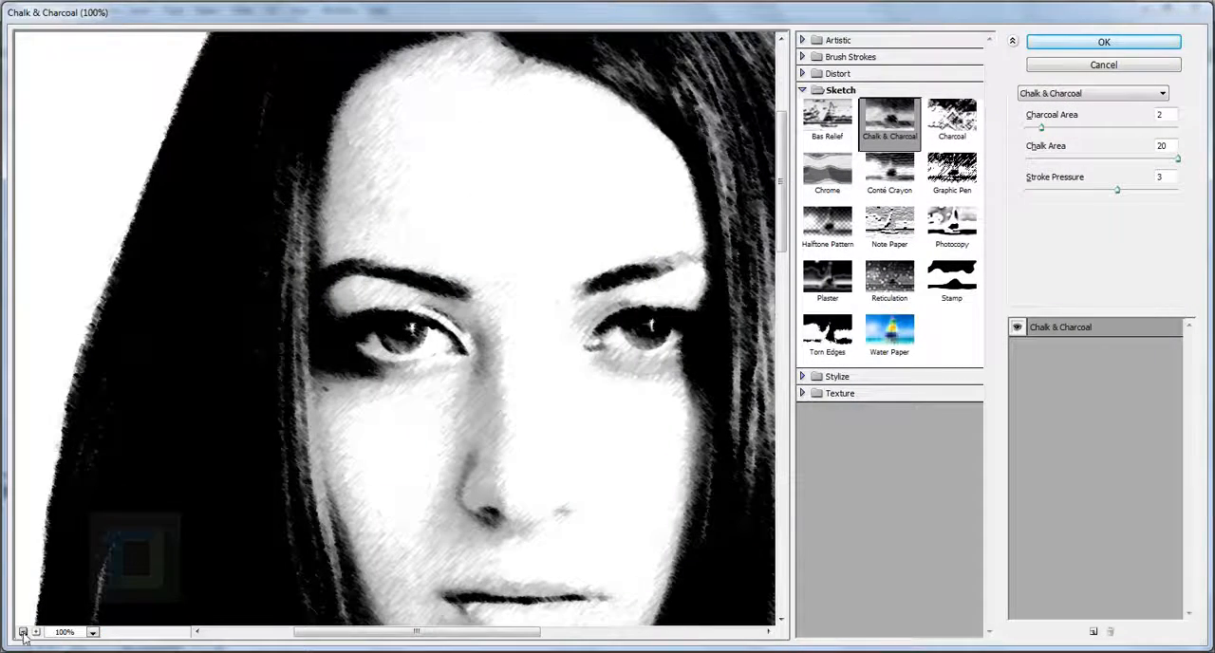
left_click(22, 632)
left_click(22, 631)
left_click(21, 631)
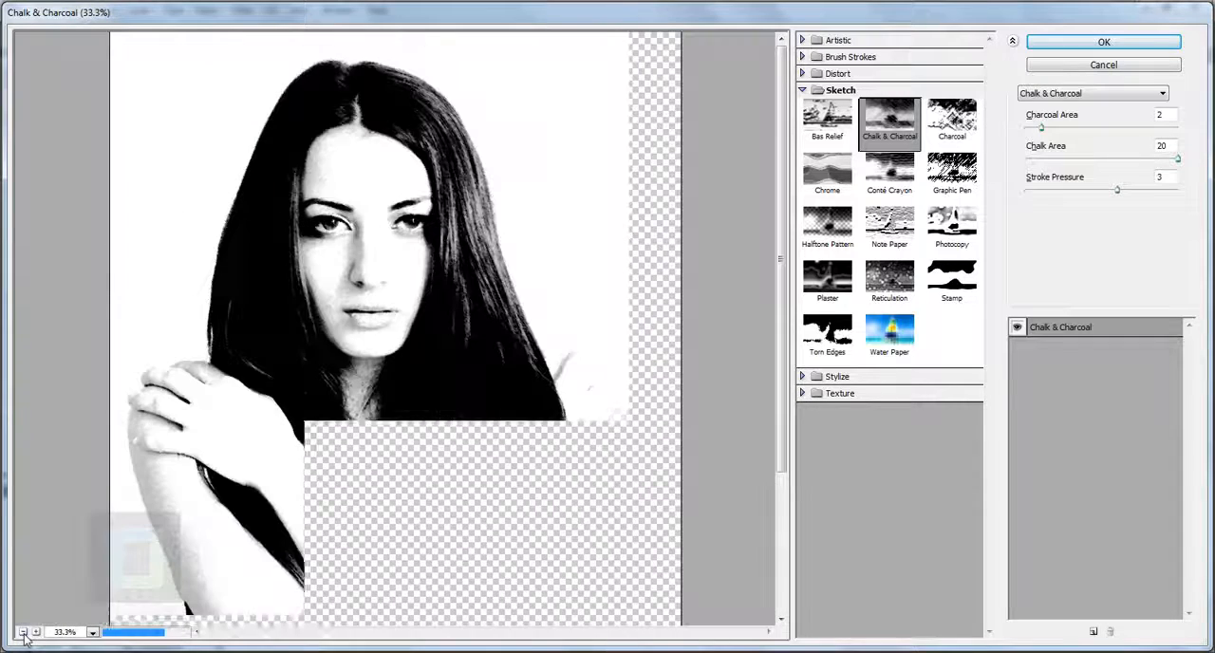
left_click(1069, 93)
left_click_drag(1164, 195, 1164, 242)
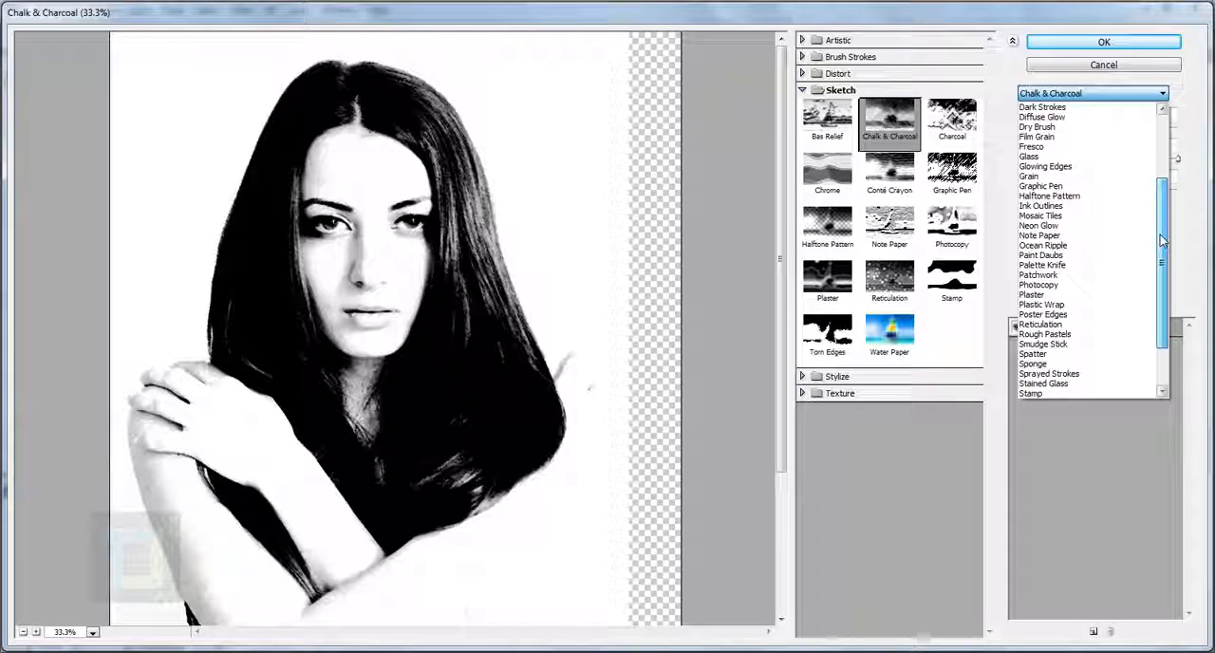
left_click(1022, 314)
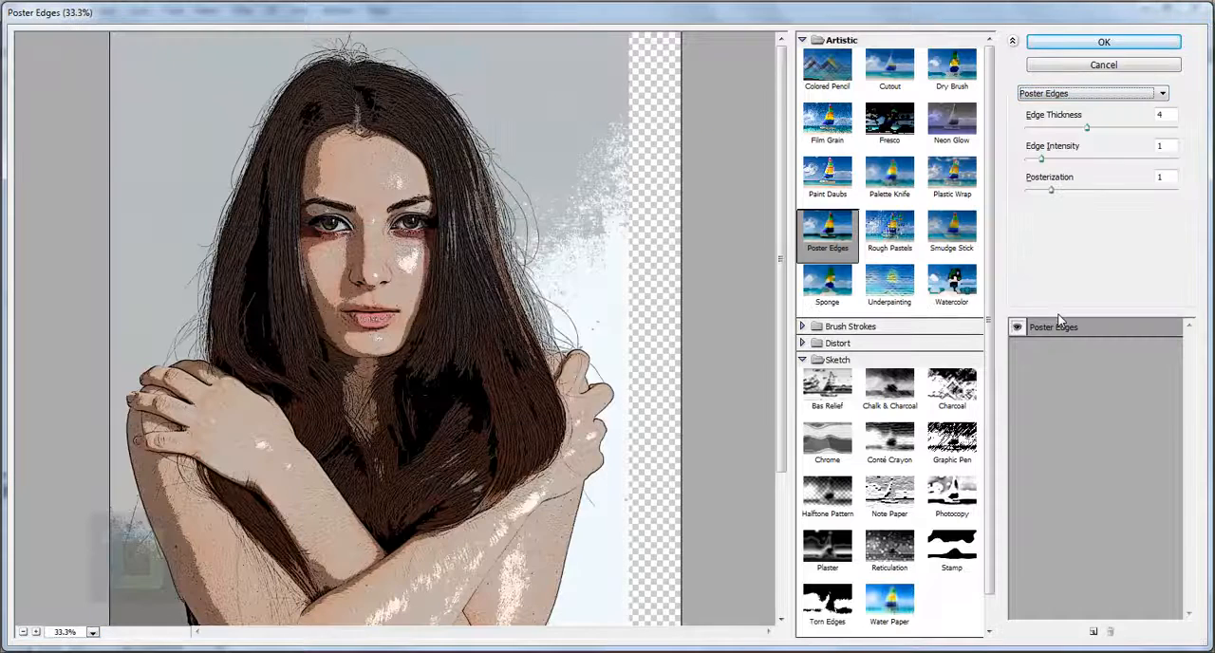
Step: Set Edge Intensity to 2 and Edge Thickness to 3, and apply the Poster Edges filter
mouse_move(326, 385)
left_mouse_down()
mouse_move(351, 284)
mouse_move(332, 402)
left_mouse_up()
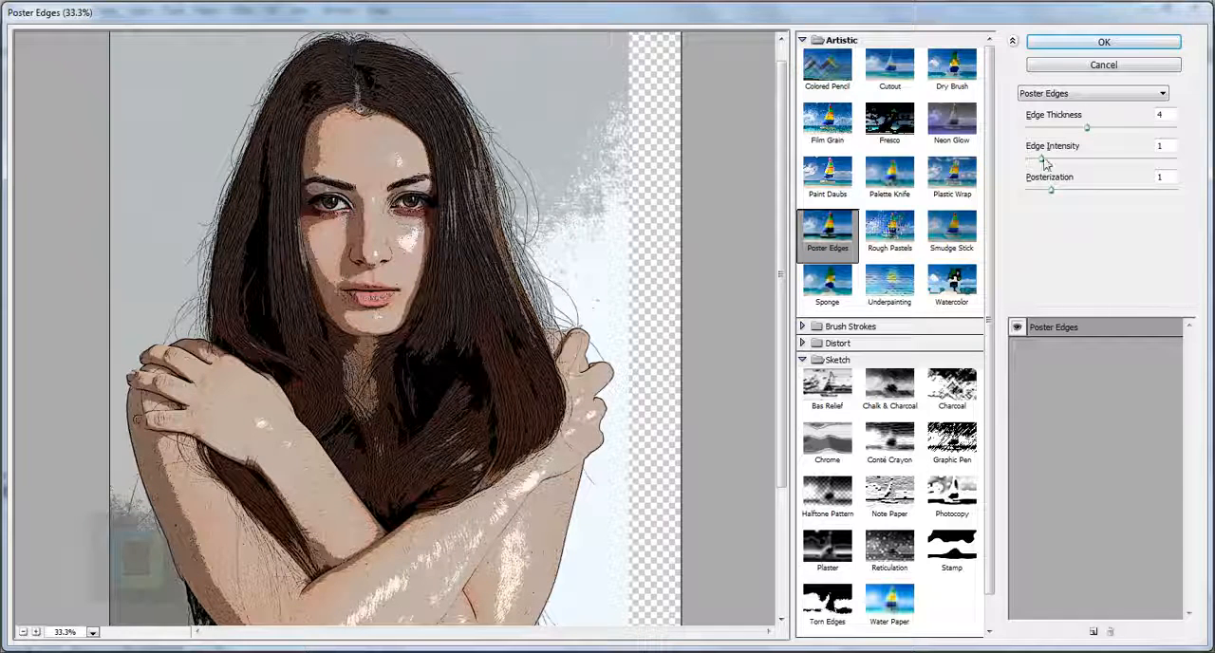
left_click_drag(1044, 163, 1056, 164)
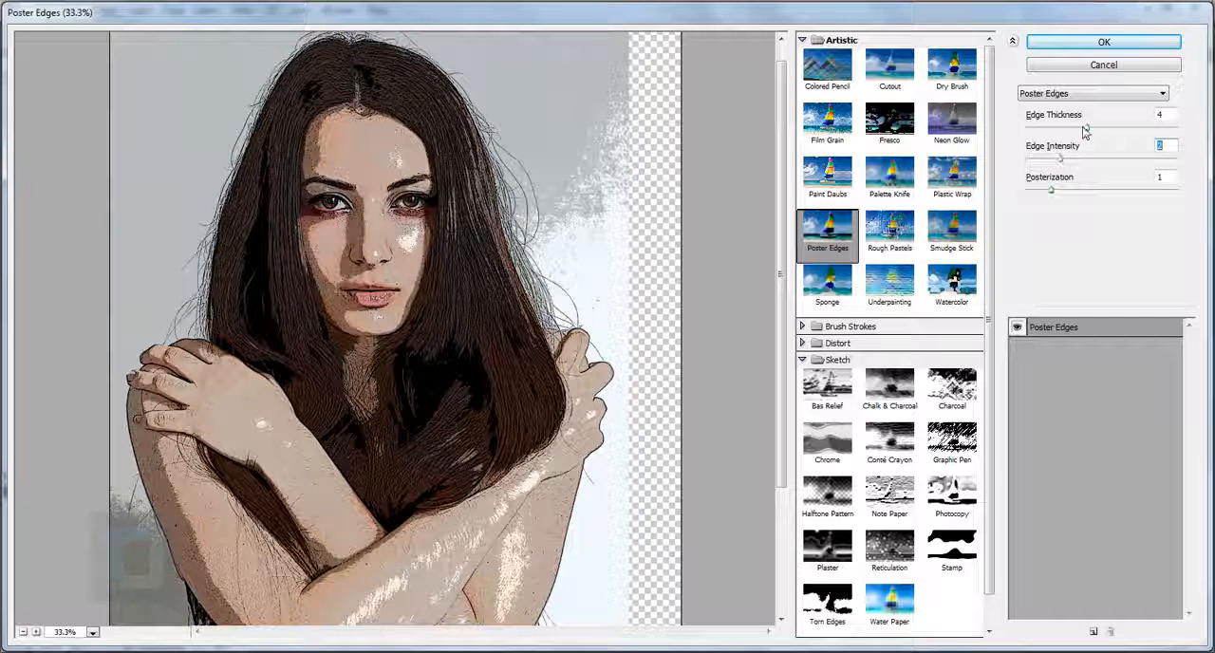
left_click_drag(1089, 133, 1057, 131)
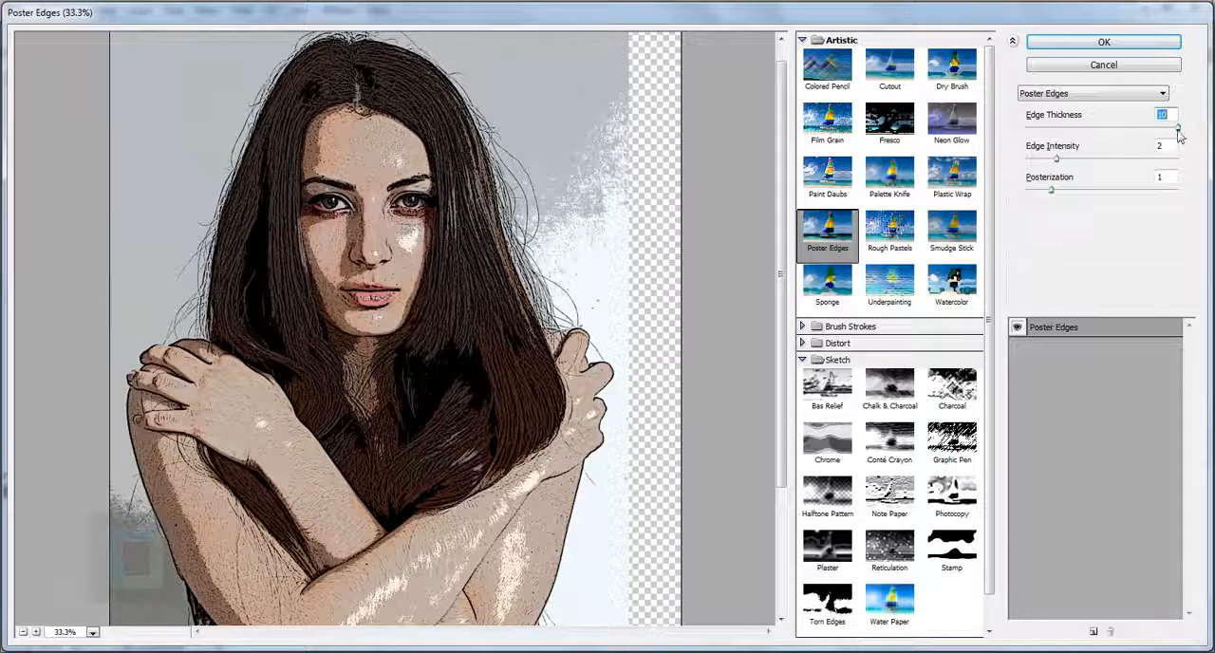
left_click_drag(1180, 127, 1079, 130)
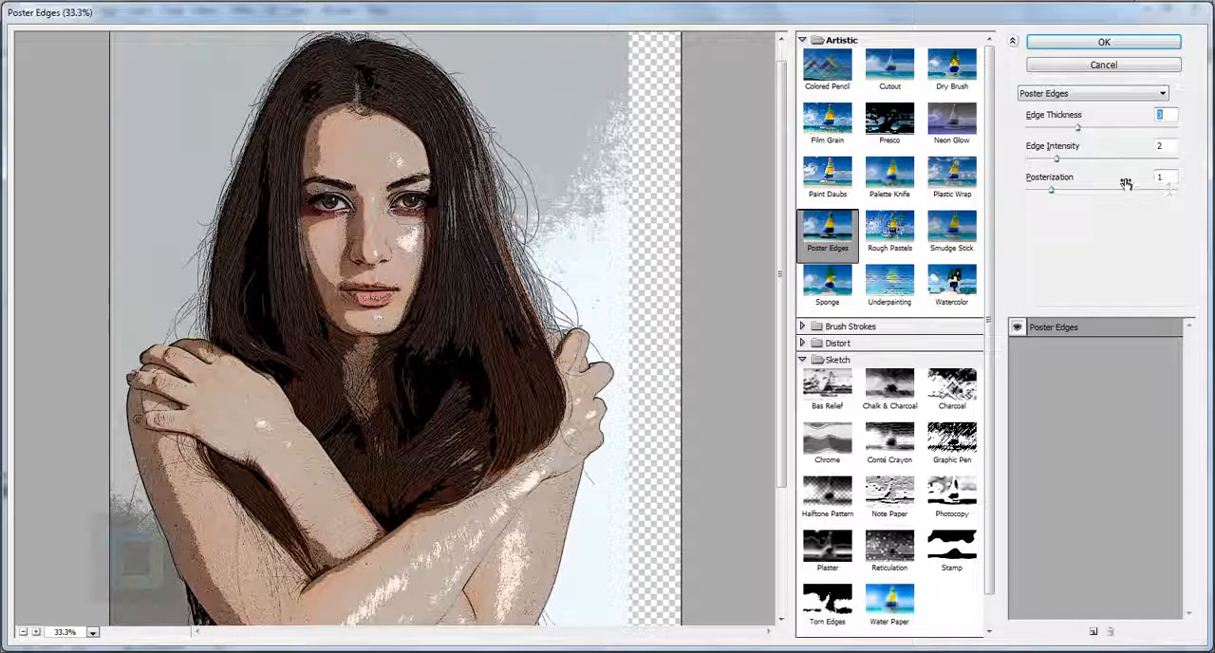
left_click(1095, 43)
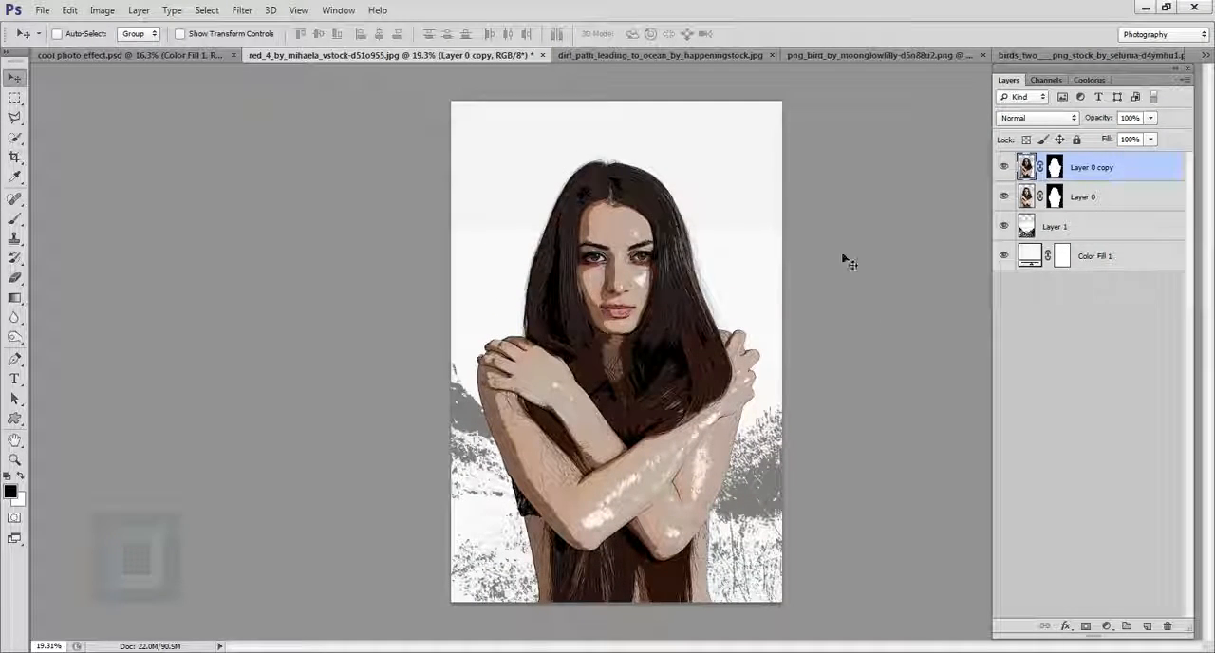
Step: Copy the entire dirt-path ocean photo and paste it over the woman as a new top layer
left_click(686, 59)
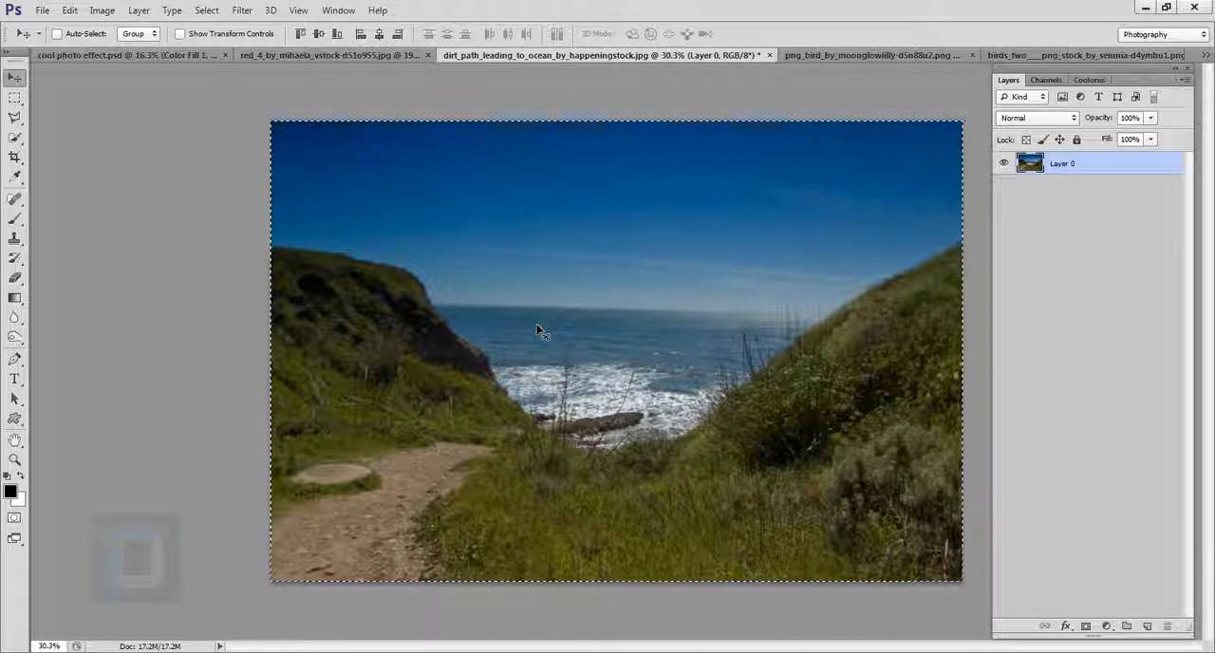
key("ctrl+a")
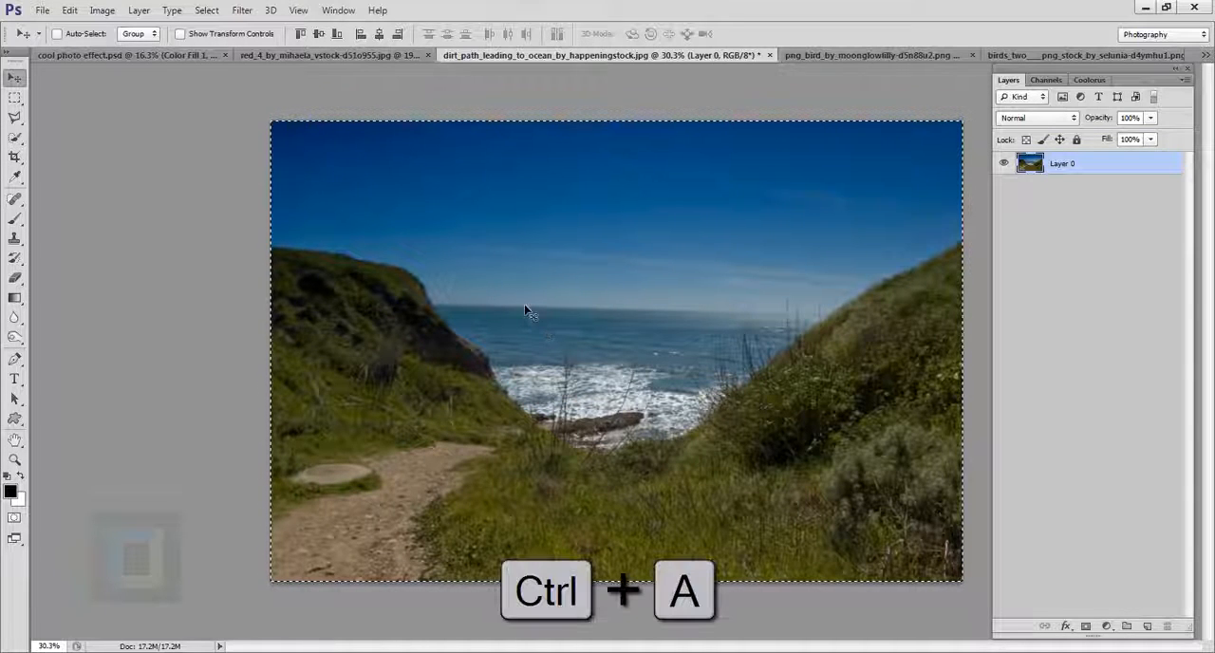
key("ctrl+c")
left_click(390, 57)
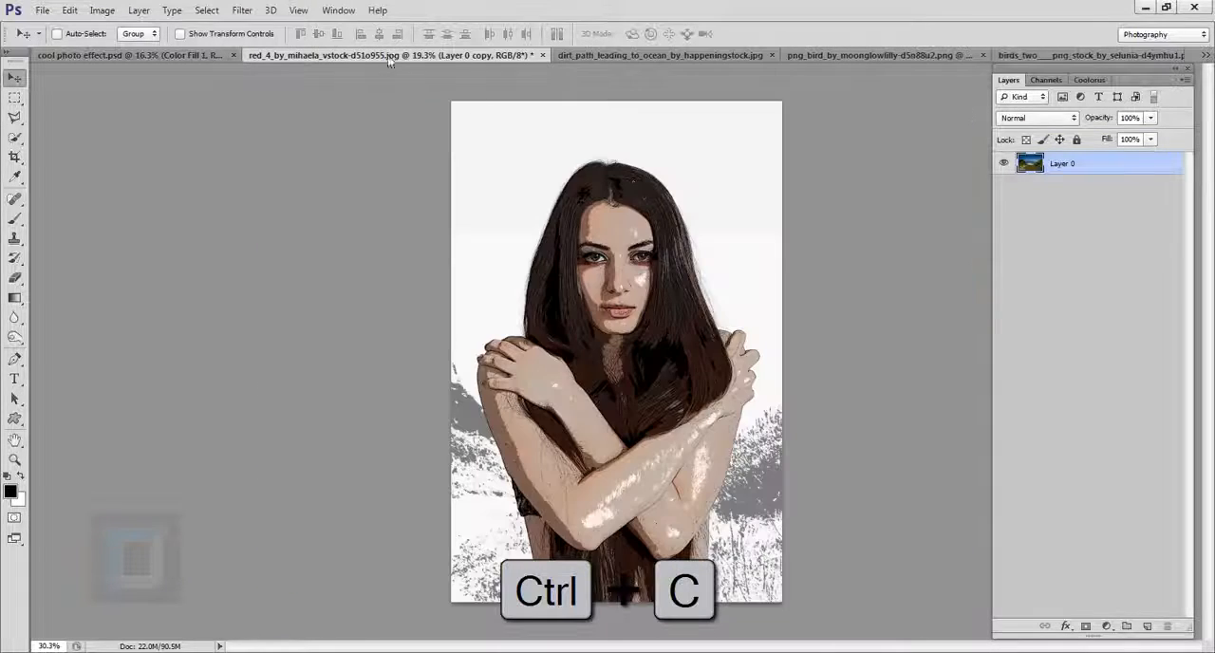
key("ctrl+v")
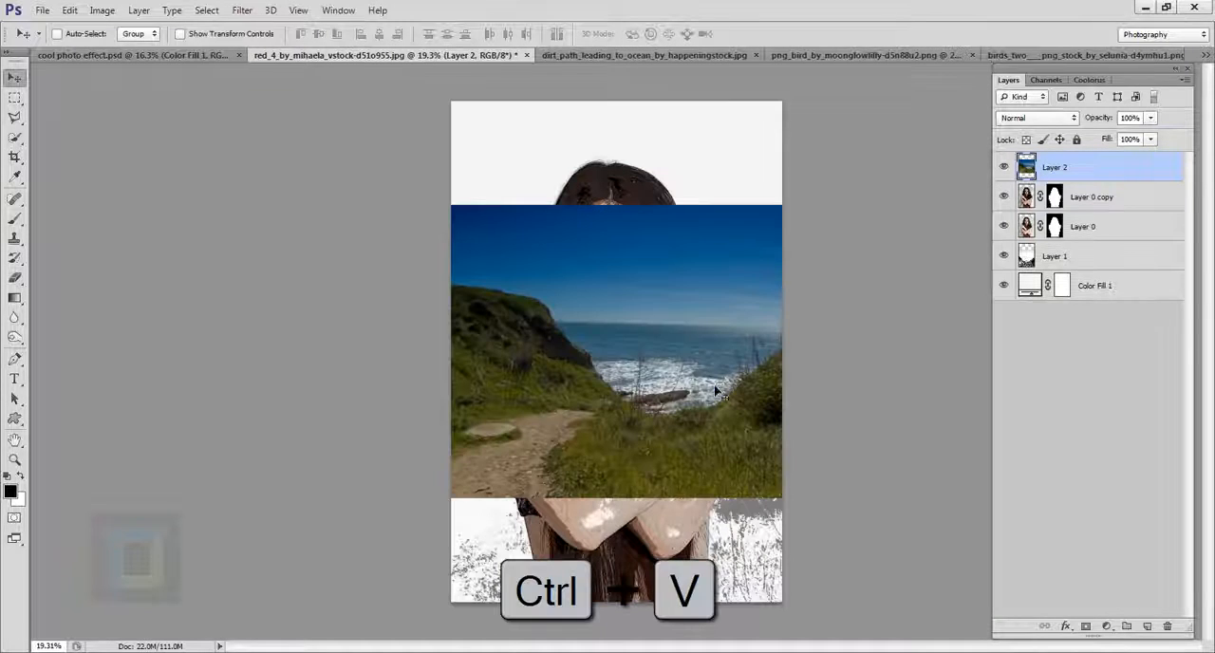
mouse_move(615, 387)
left_mouse_down()
mouse_move(546, 369)
mouse_move(615, 398)
left_mouse_up()
Step: Set Layer 2's blend mode to Lighten and shift the seascape down over the woman's torso
left_click(1035, 118)
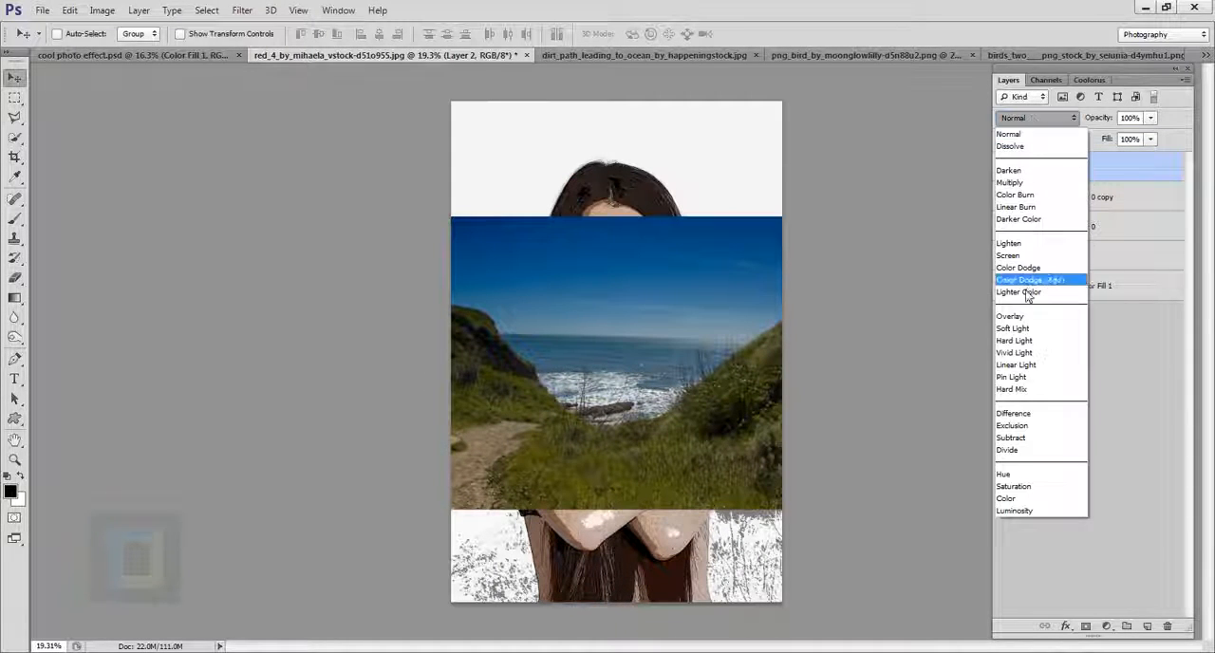
left_click(1011, 243)
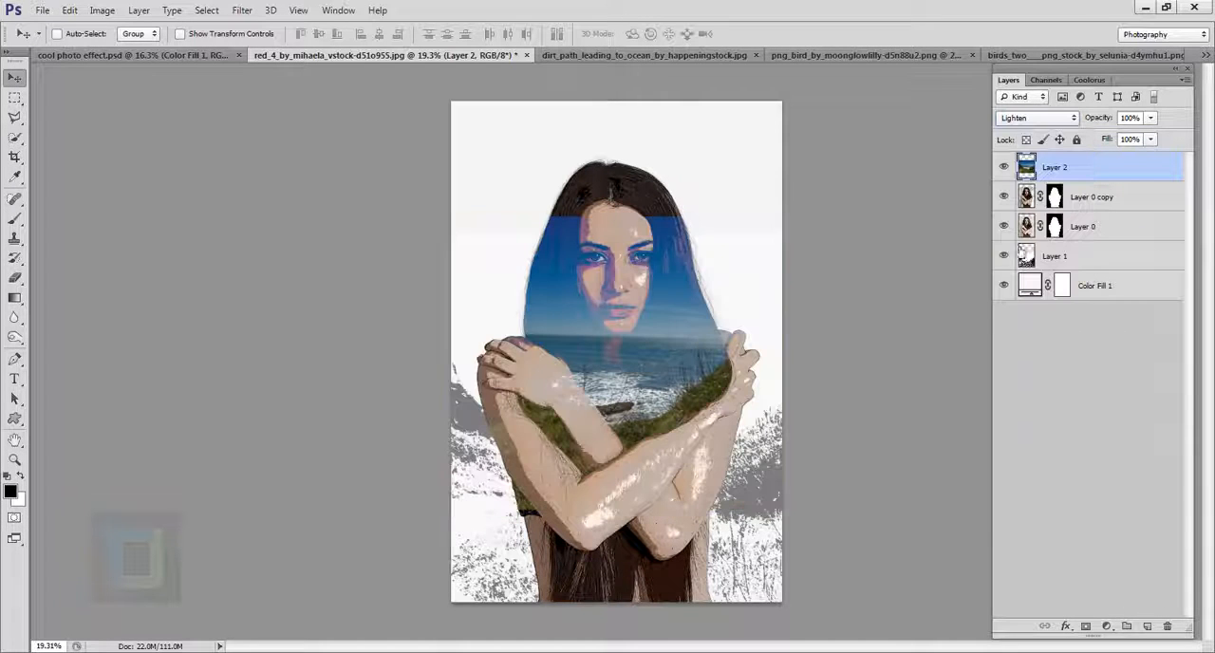
left_click_drag(657, 335, 602, 440)
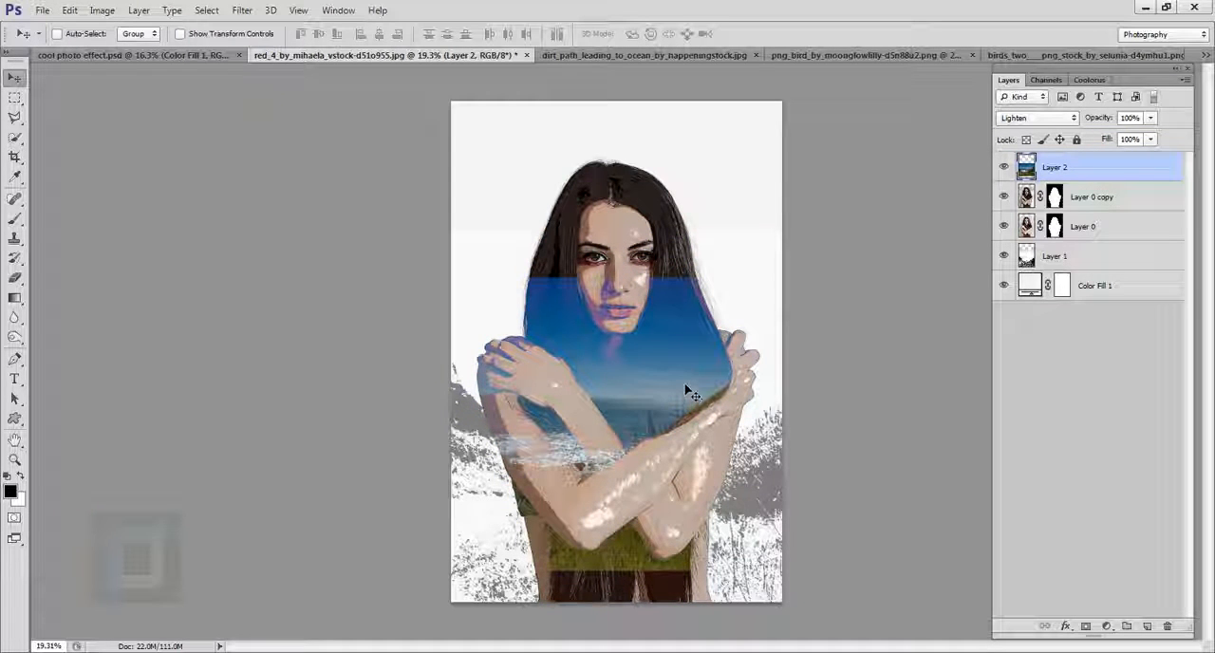
Step: Rotate Layer 2 to about -40° with Free Transform and place the sea horizon diagonally across the woman's chest
key("ctrl+t")
left_click_drag(841, 270, 726, 46)
left_click_drag(562, 345, 633, 281)
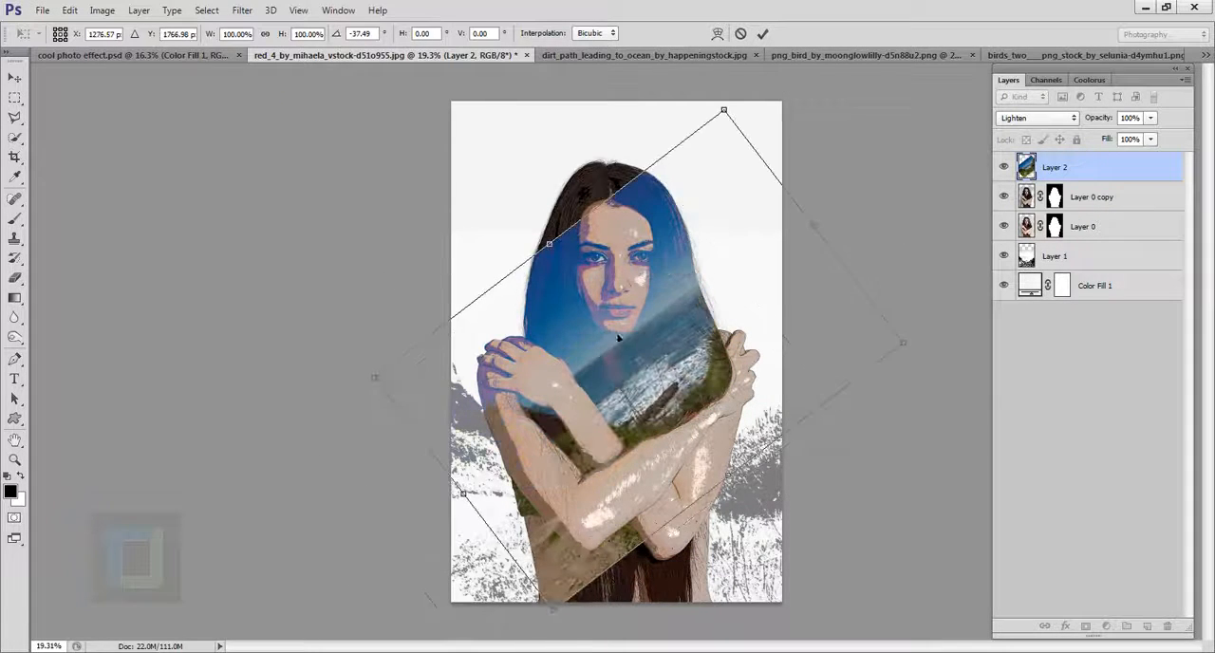
scroll(646, 372, "up", 6)
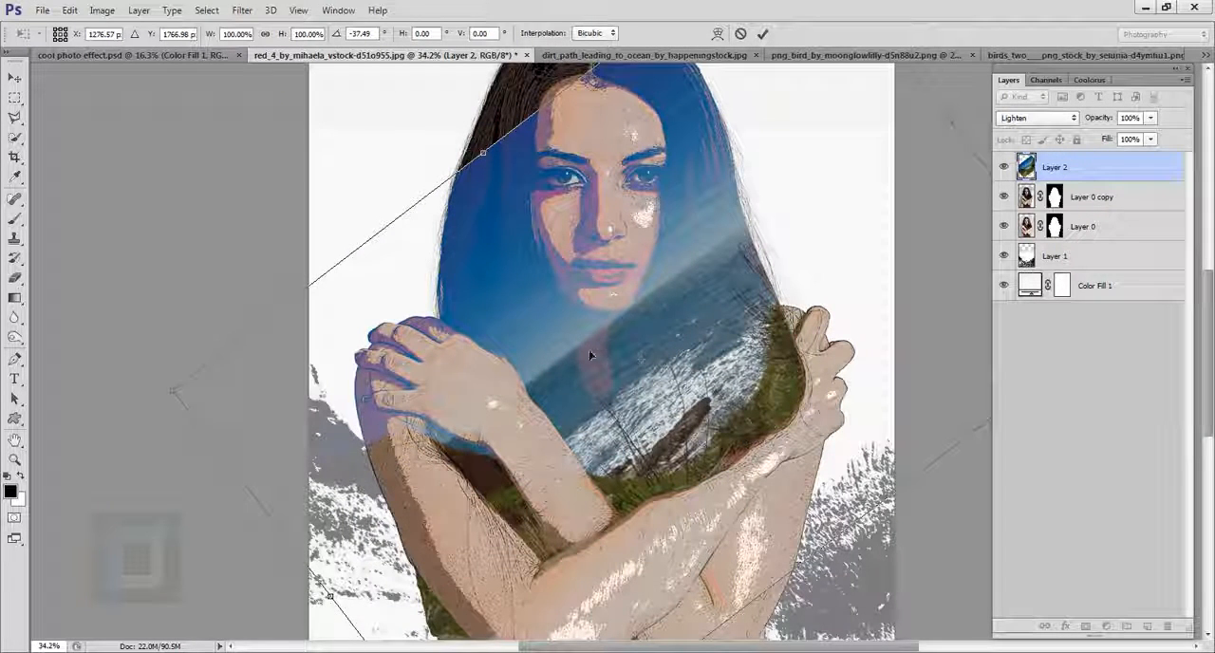
scroll(611, 329, "down", 6)
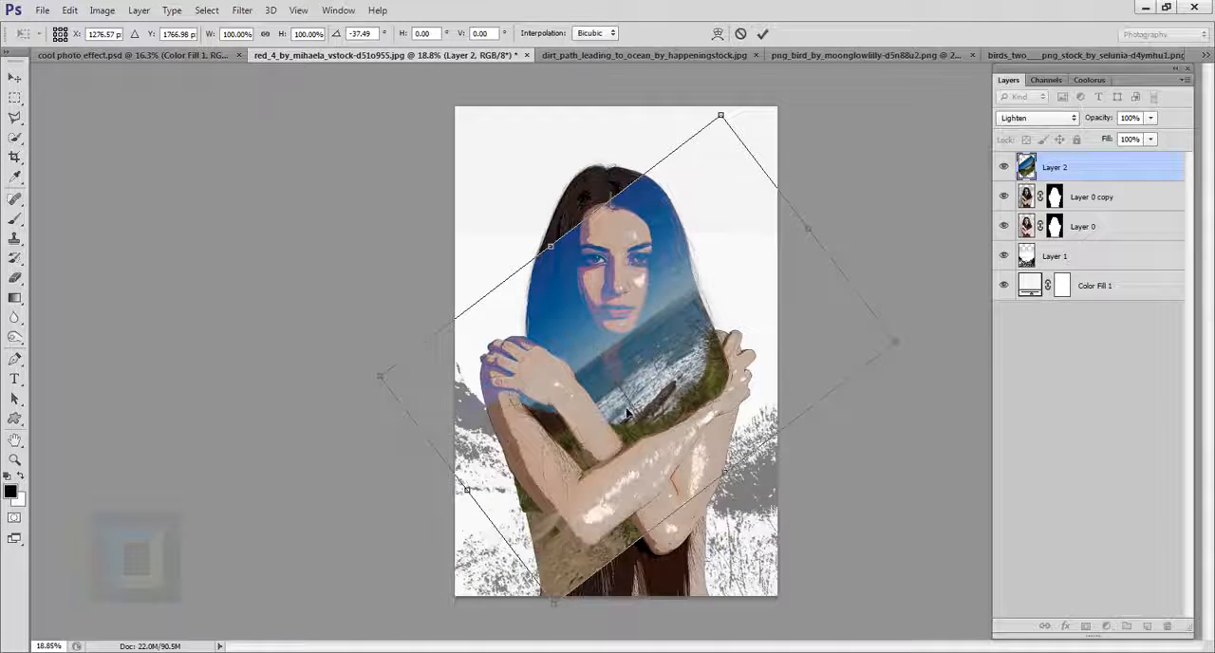
left_click_drag(627, 409, 633, 461)
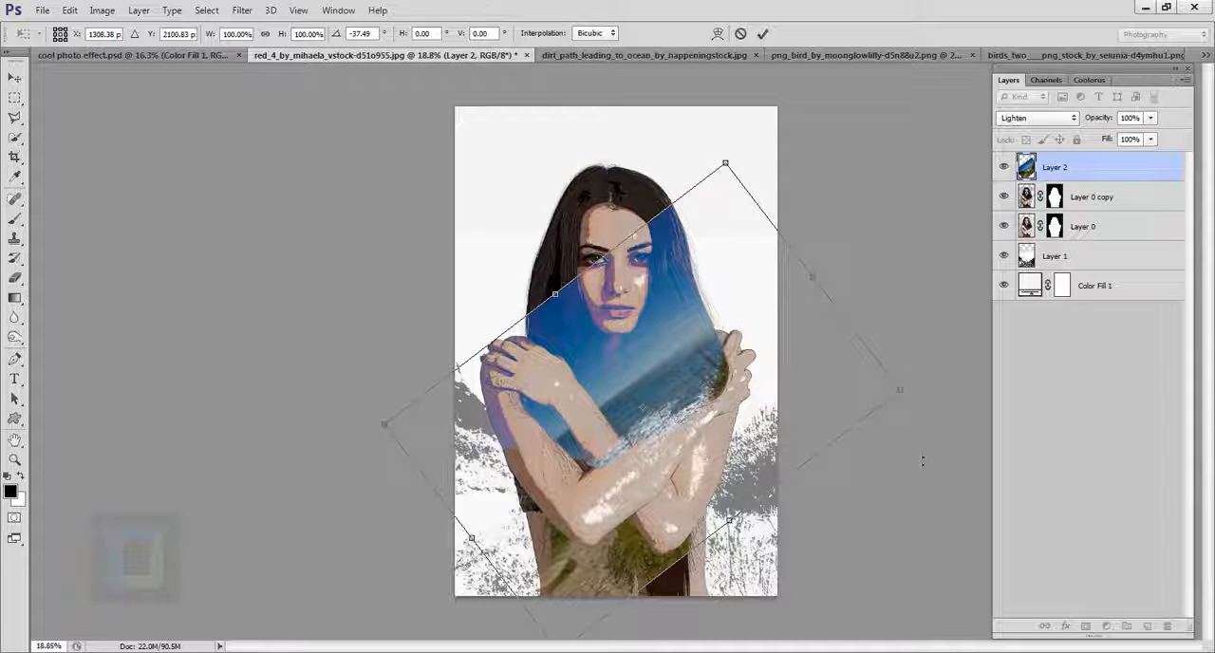
left_click_drag(935, 415, 937, 390)
mouse_move(636, 417)
left_mouse_down()
mouse_move(660, 433)
mouse_move(641, 398)
left_mouse_up()
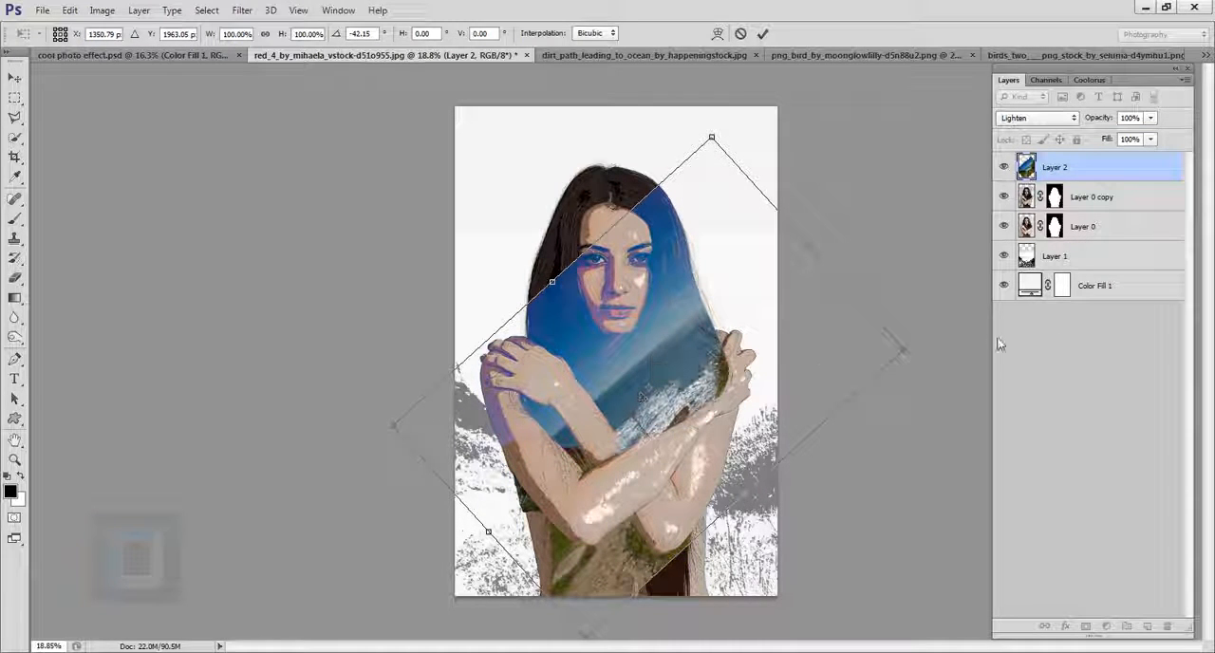
left_click_drag(976, 343, 989, 355)
left_click_drag(682, 366, 691, 364)
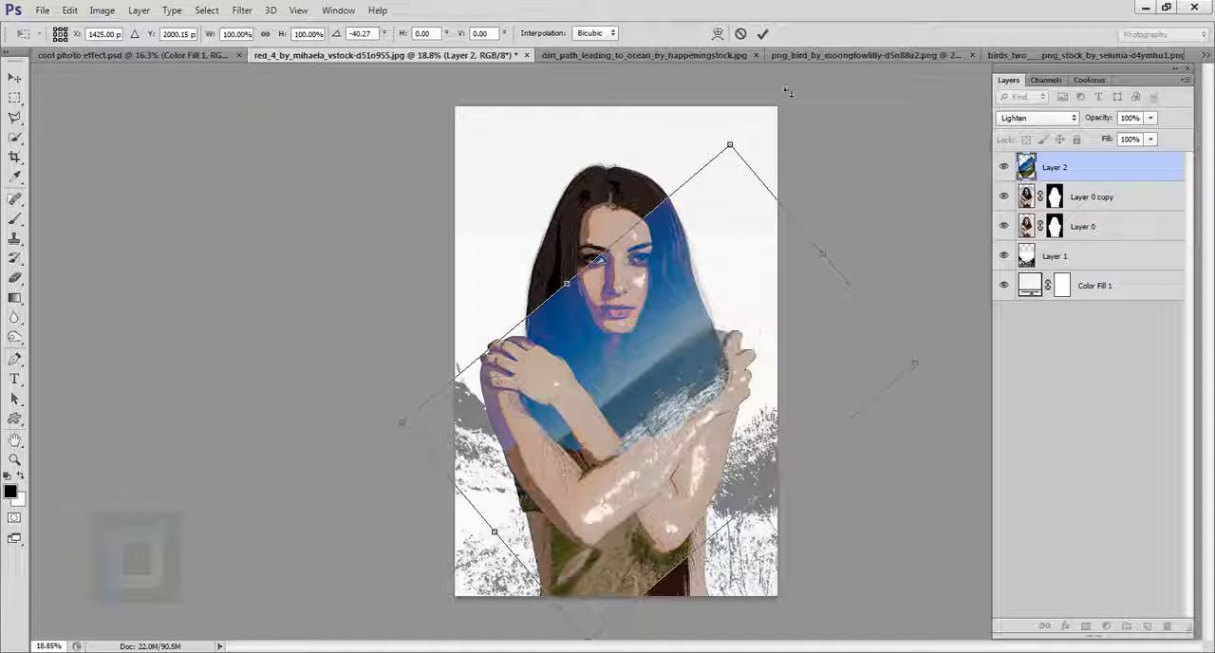
left_click(765, 32)
Step: Add a layer mask to Layer 2 and choose the Brush tool with a soft round 1300 px tip at 0% hardness
scroll(665, 380, "up", 1)
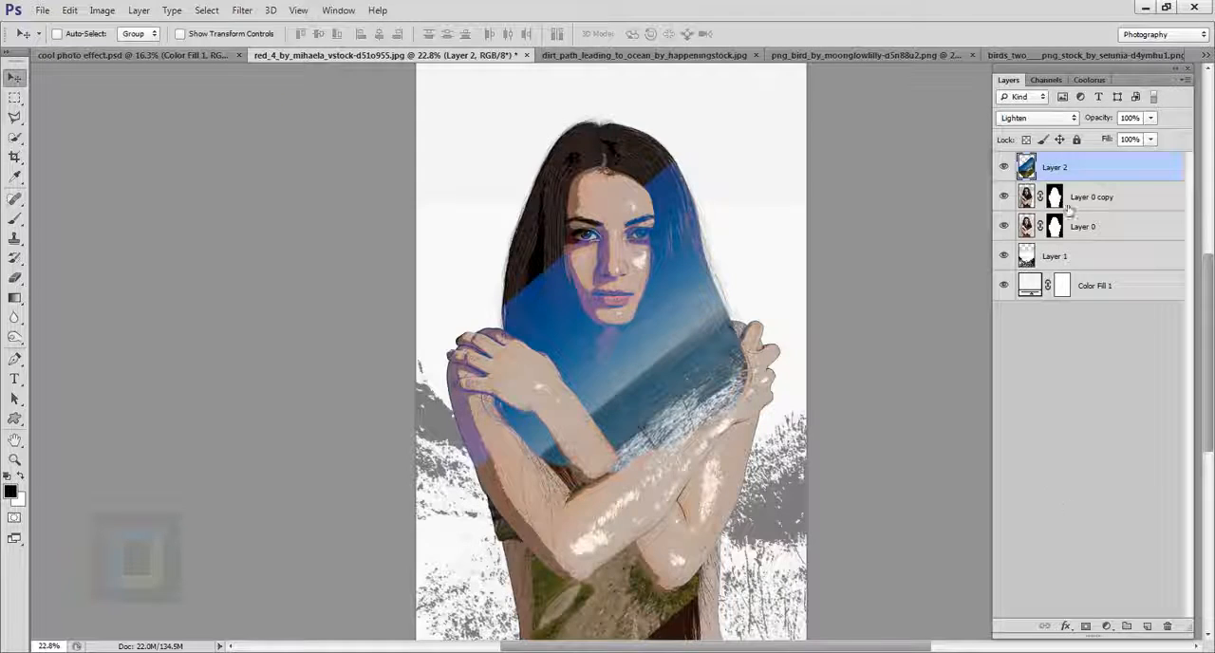
left_click(1086, 627)
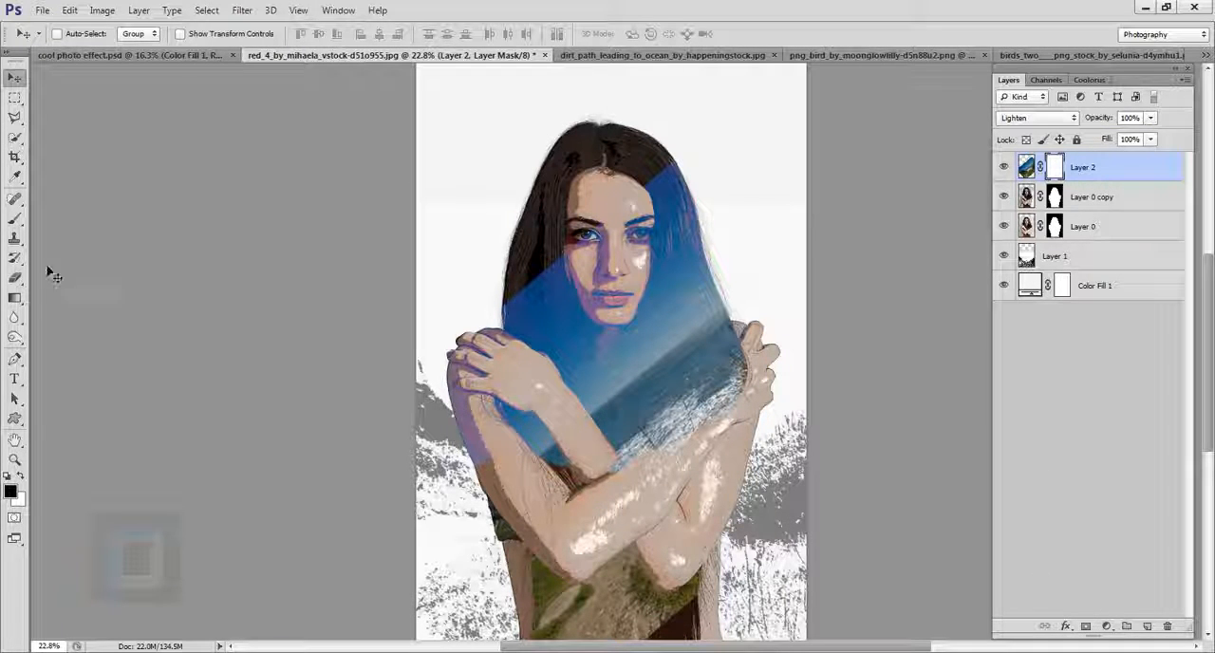
right_click(15, 220)
left_click(69, 219)
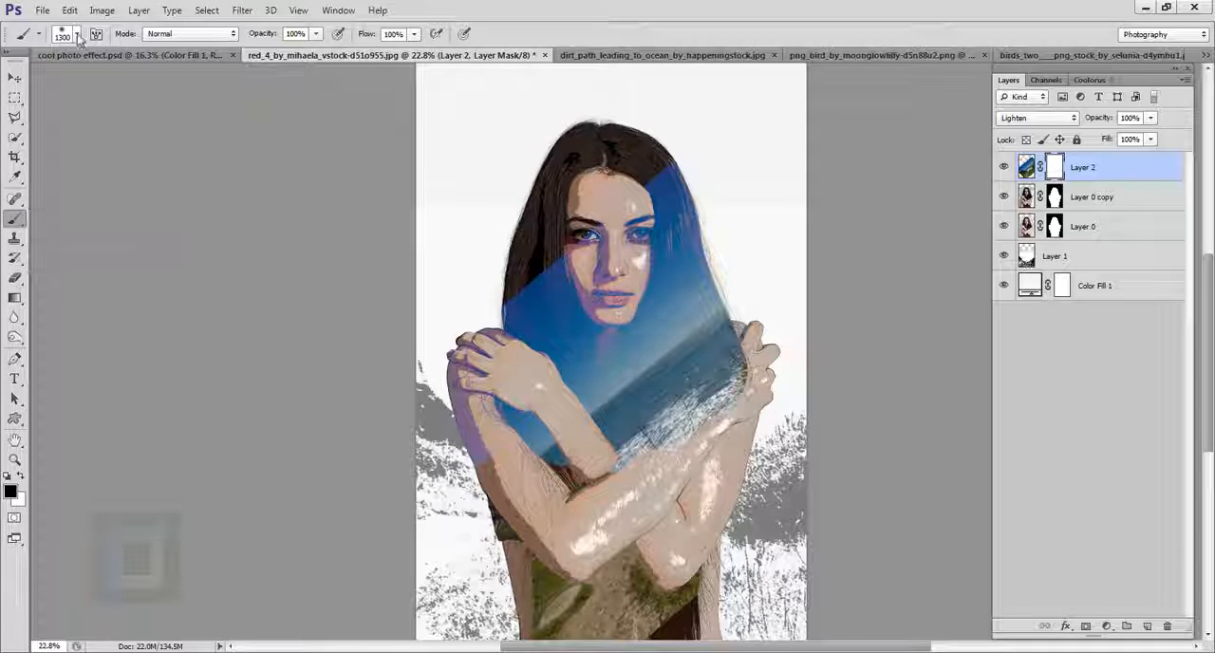
left_click(78, 36)
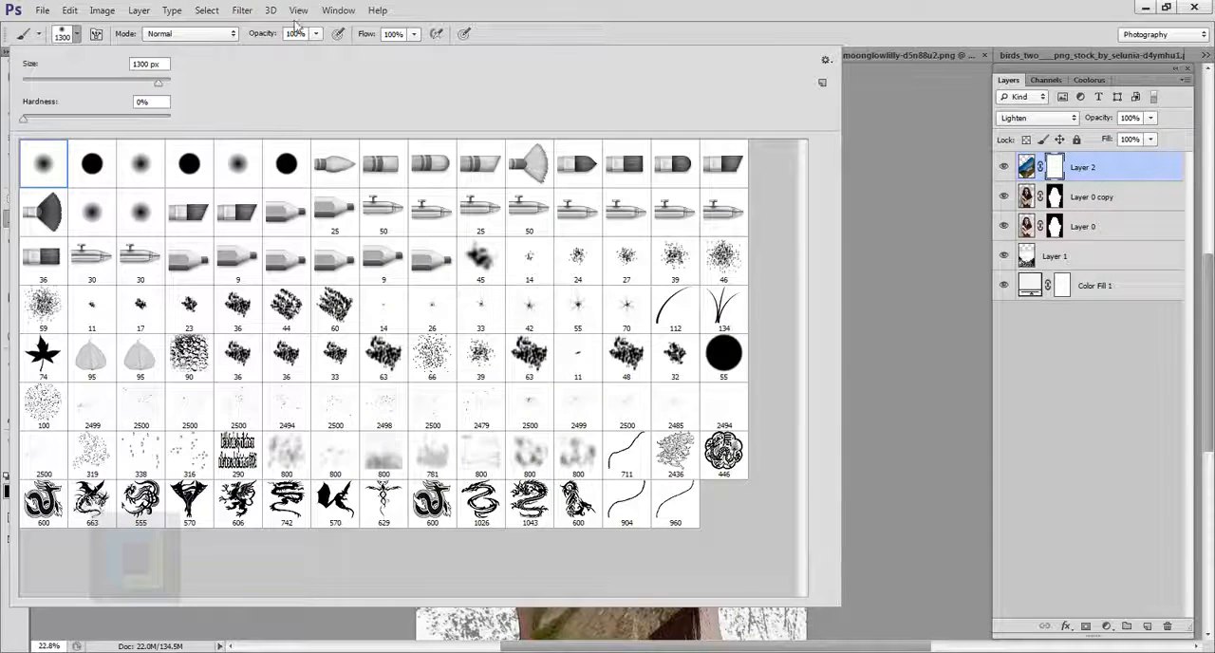
left_click(673, 7)
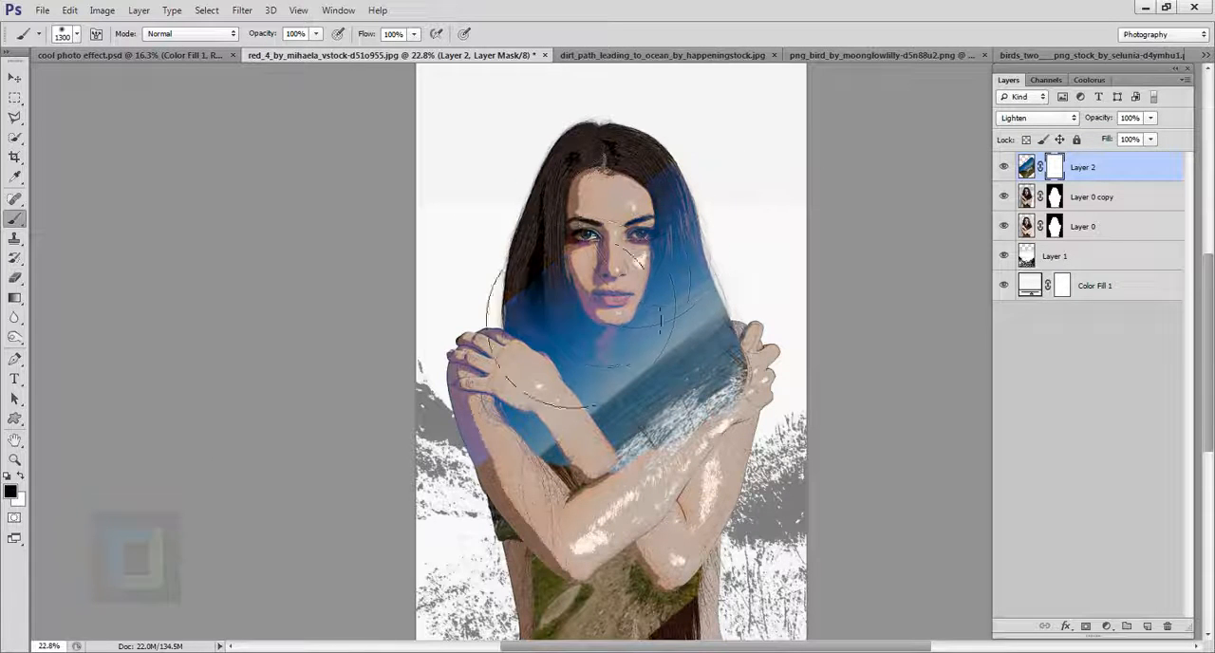
Step: Paint black on Layer 2's mask to hide the seascape over the face, upper hair, outer arm and the area below the crossed arms
mouse_move(581, 327)
left_mouse_down()
mouse_move(583, 285)
mouse_move(555, 284)
mouse_move(557, 270)
mouse_move(682, 167)
mouse_move(670, 194)
left_mouse_up()
scroll(778, 450, "down", 3)
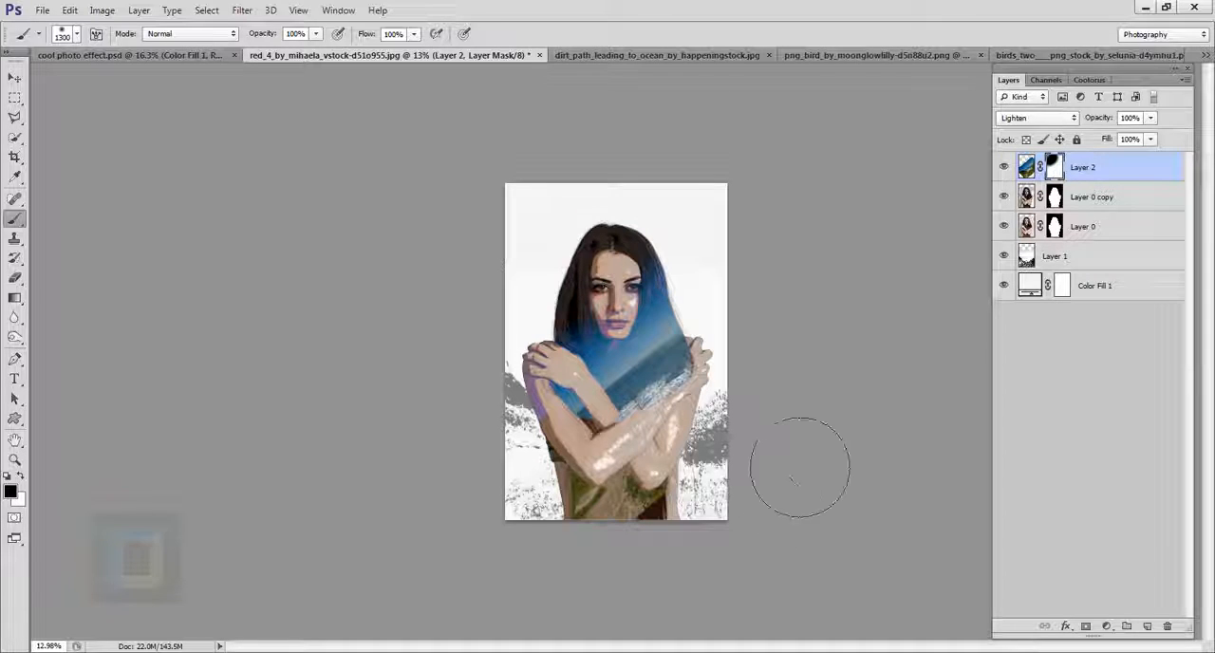
scroll(750, 532, "up", 2)
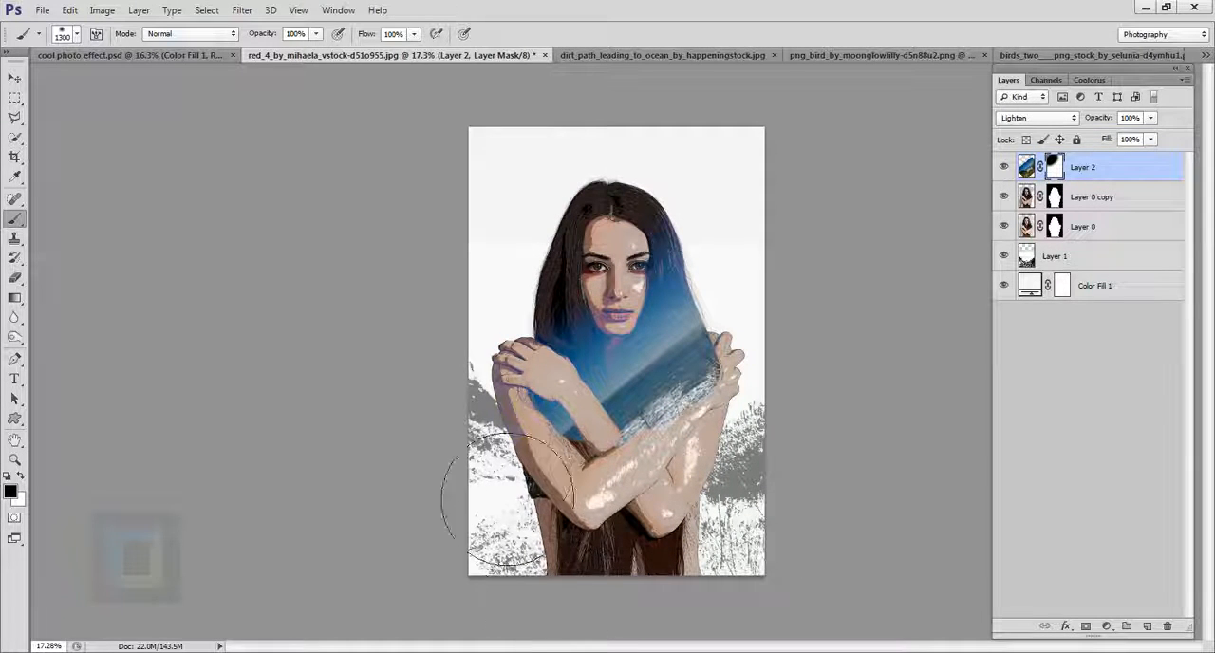
scroll(830, 521, "up", 2)
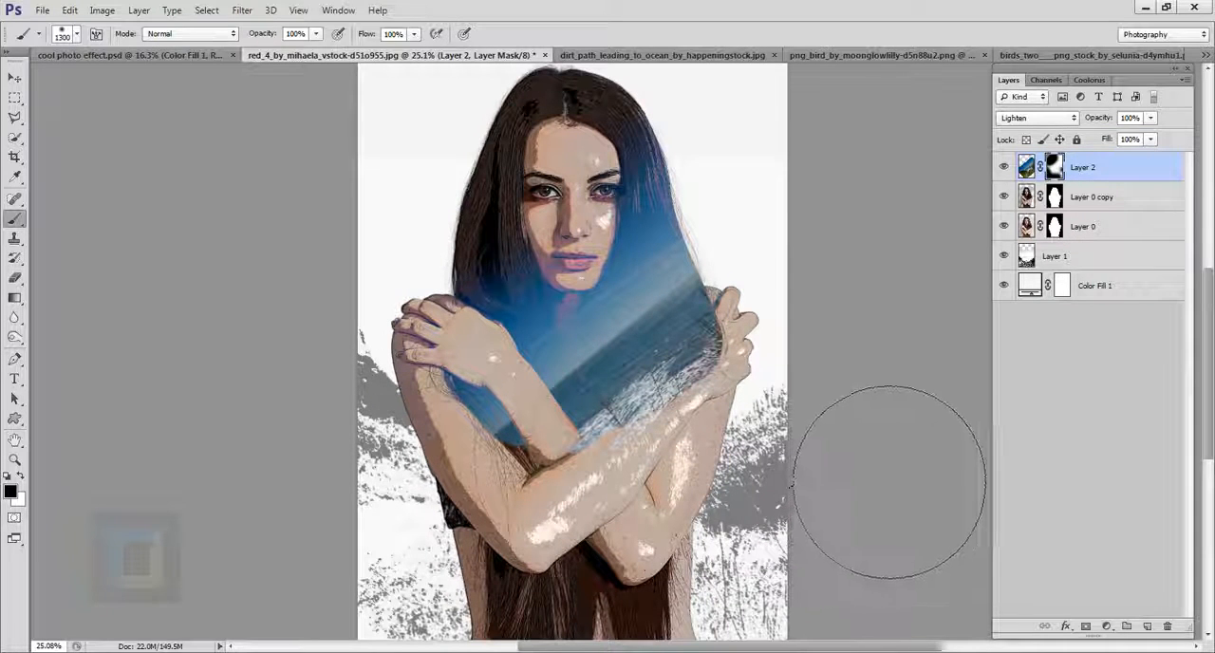
scroll(903, 516, "down", 2)
scroll(868, 516, "up", 2)
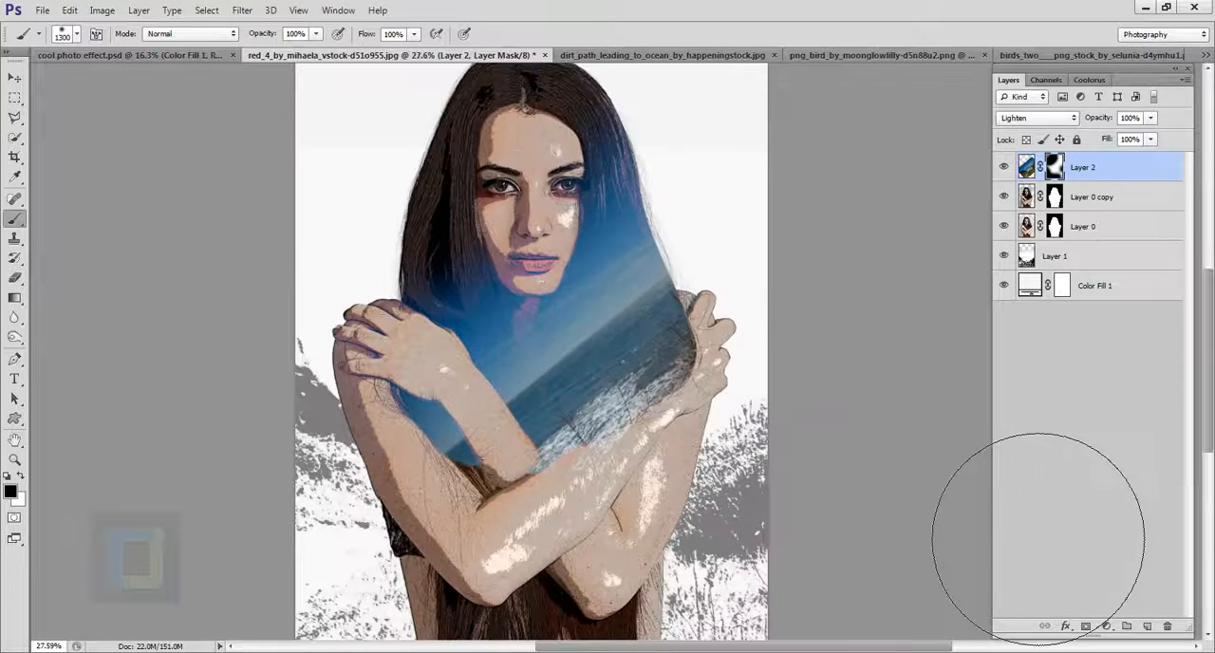
scroll(925, 434, "down", 2)
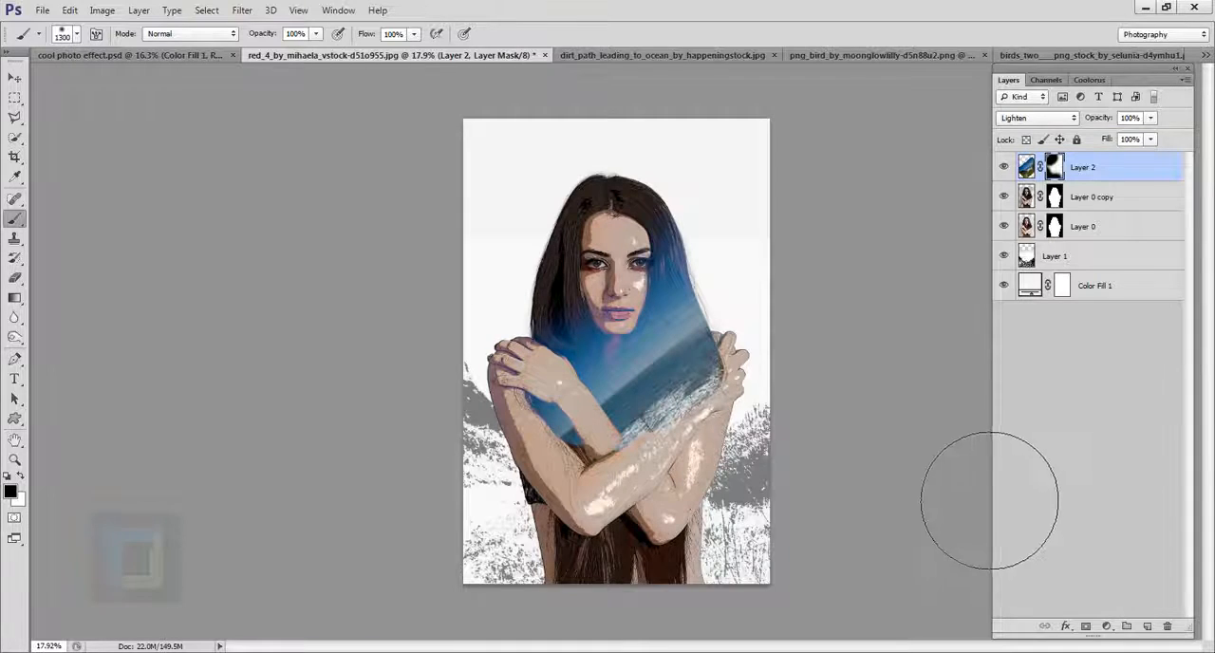
Step: Duplicate Layer 2 and move the copied seascape down over the woman's lower torso below the crossed arms
scroll(990, 497, "up", 1)
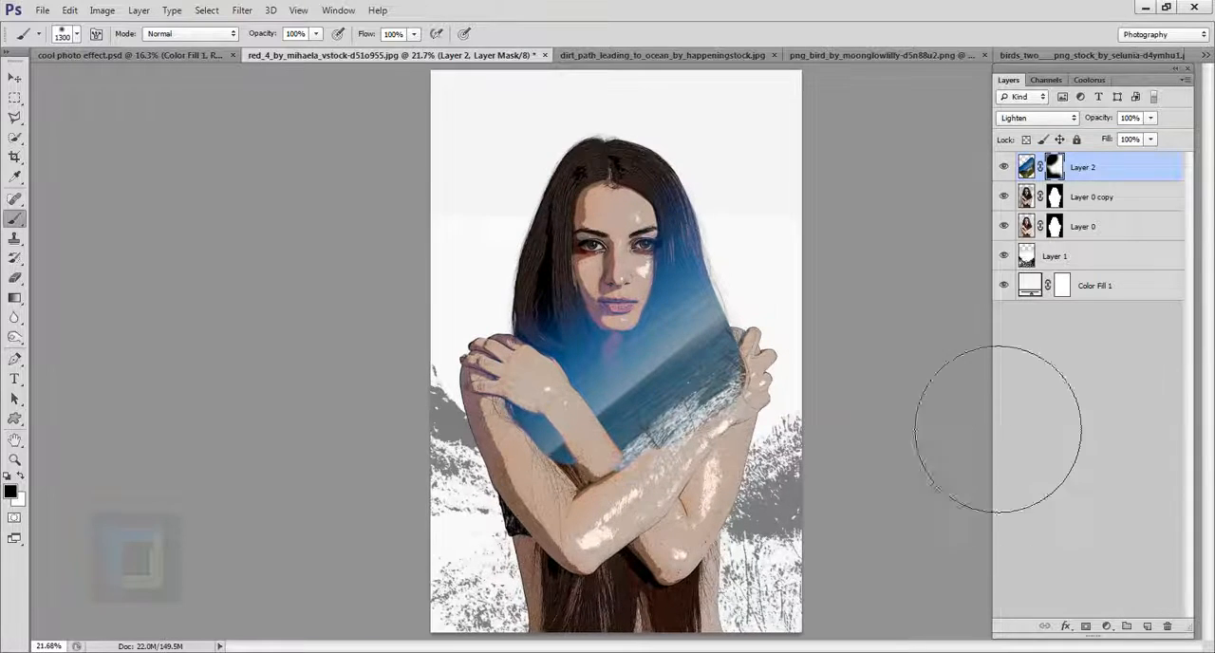
left_click(1122, 171)
left_click(1004, 167)
left_click(1004, 167)
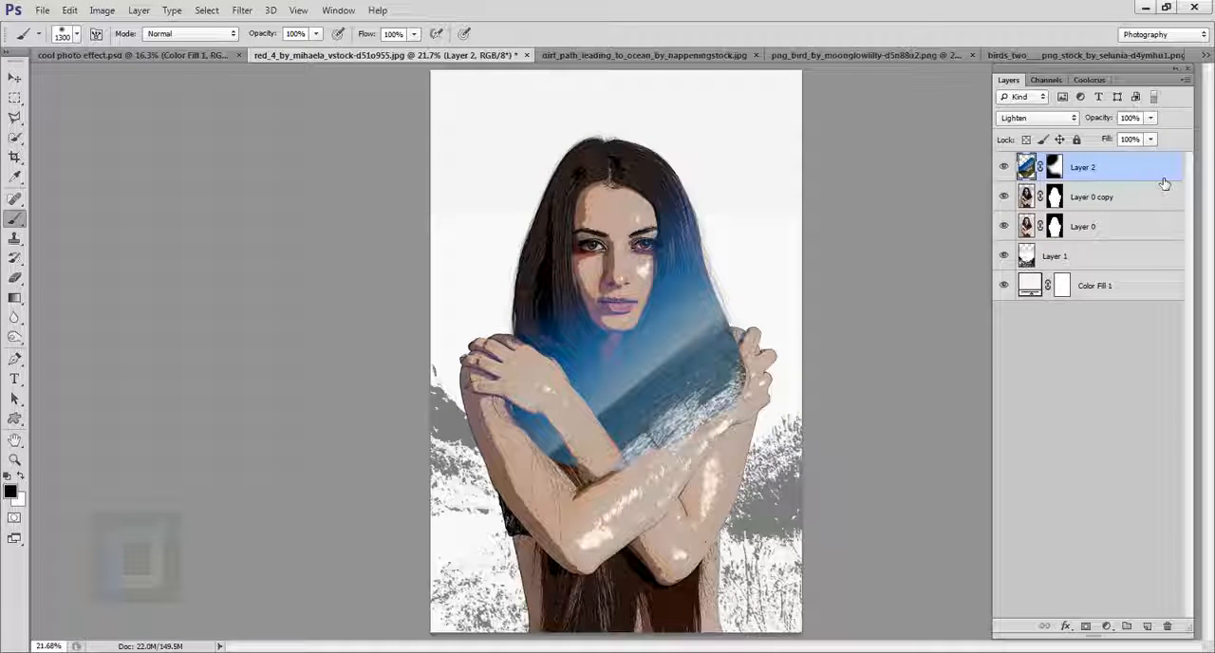
key("ctrl+j")
scroll(2, 25, "down", 3)
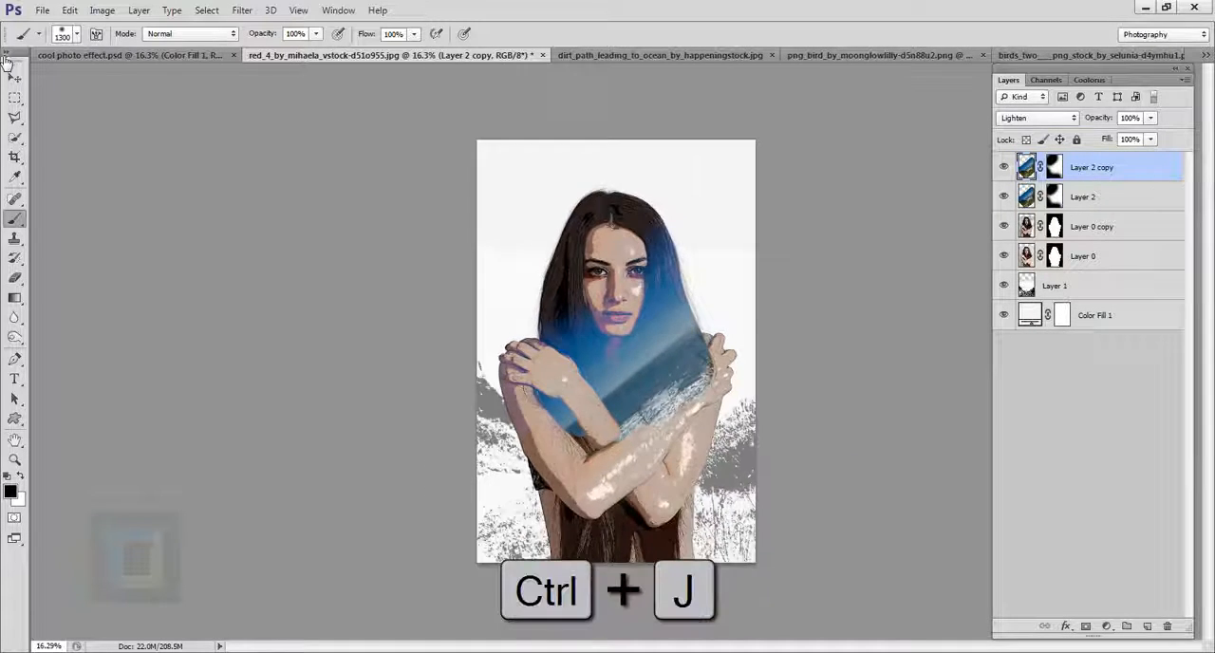
left_click(15, 79)
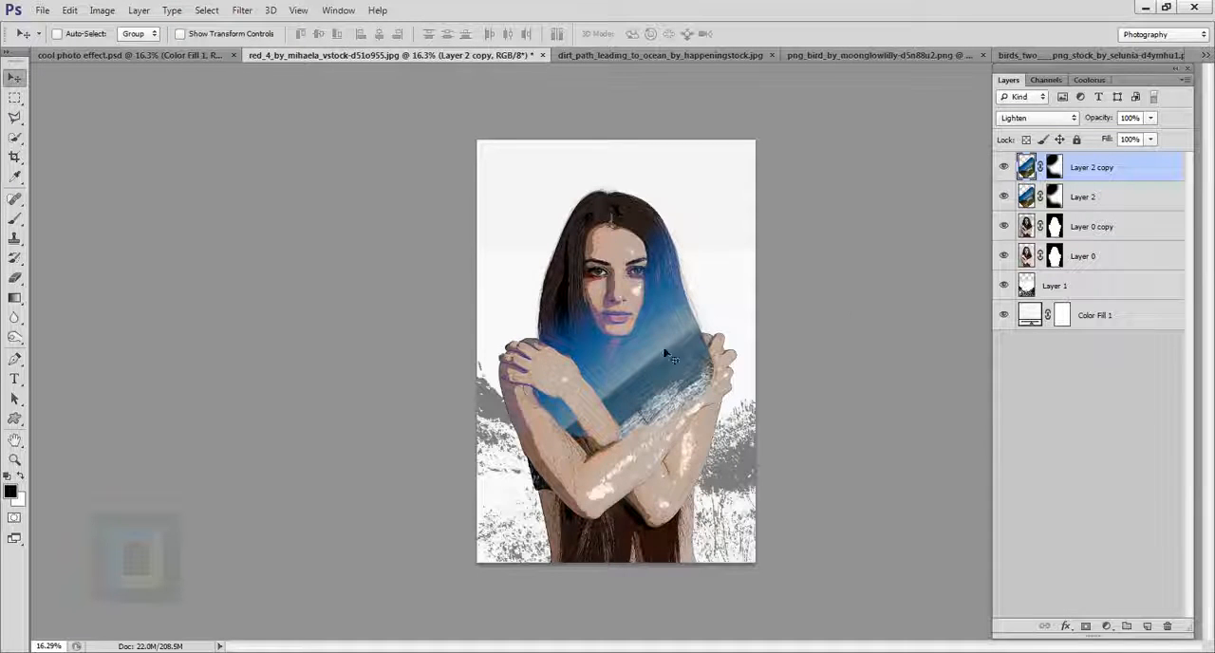
left_click_drag(659, 347, 668, 558)
scroll(667, 558, "up", 1)
left_click_drag(759, 527, 758, 518)
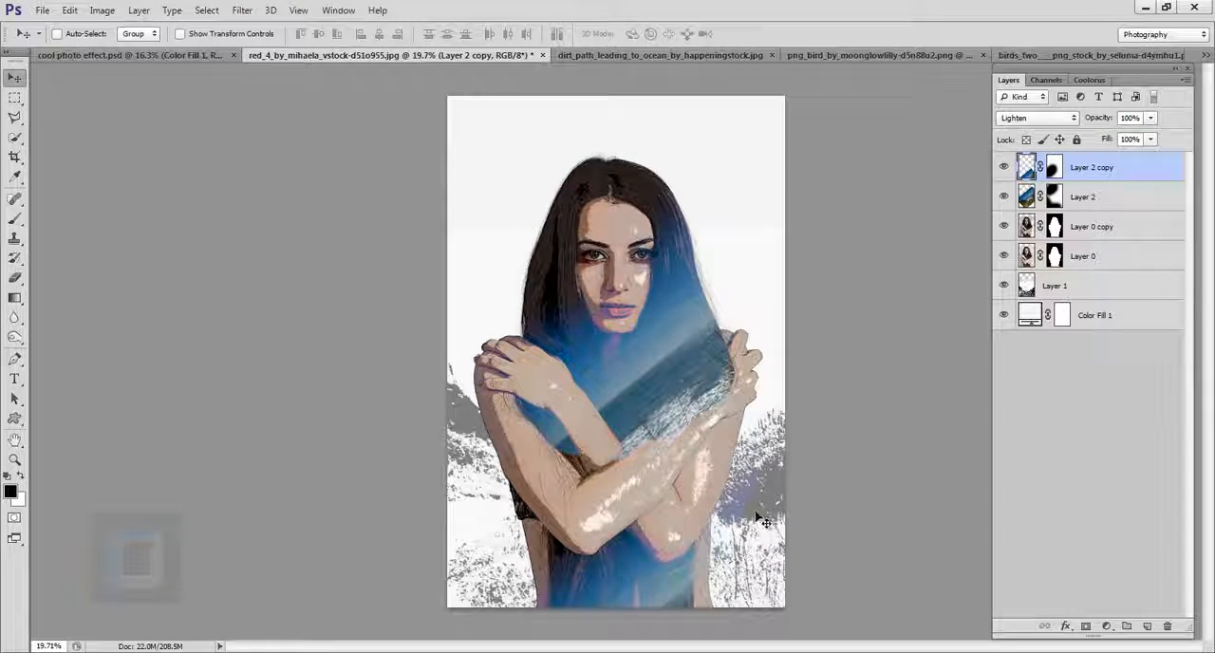
Step: Rotate Layer 2 copy to about 35° with Free Transform and position its blue area over the lower torso
key("ctrl+t")
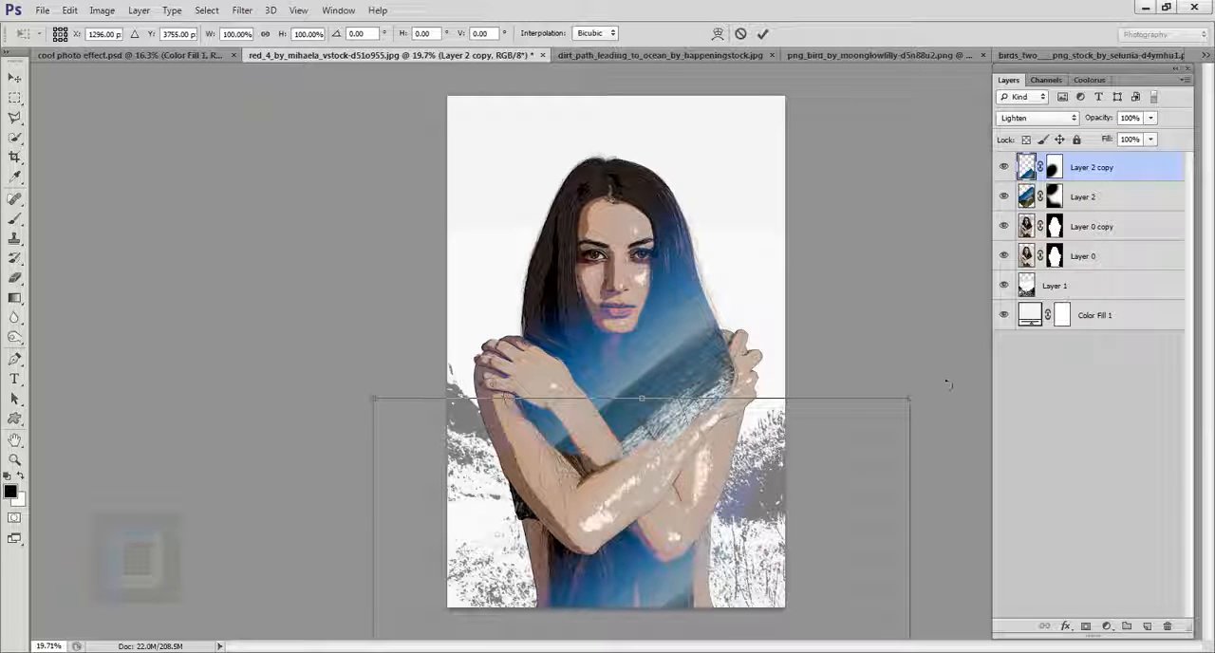
left_click_drag(949, 384, 1087, 579)
left_click_drag(541, 537, 552, 540)
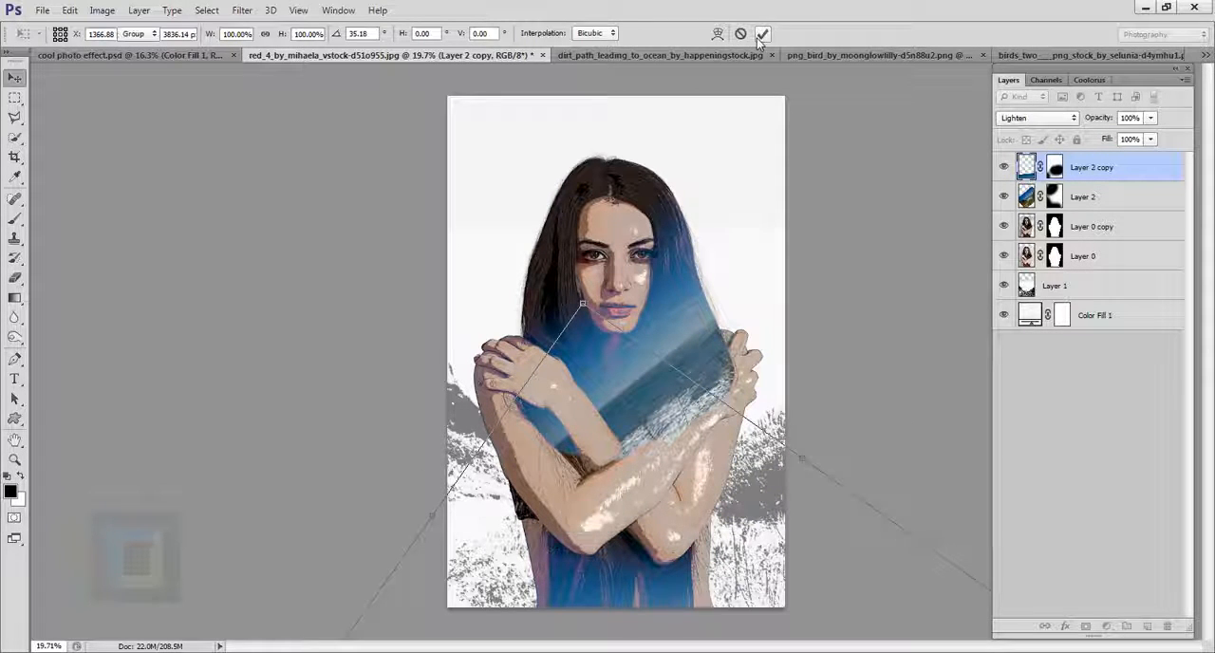
left_click(762, 34)
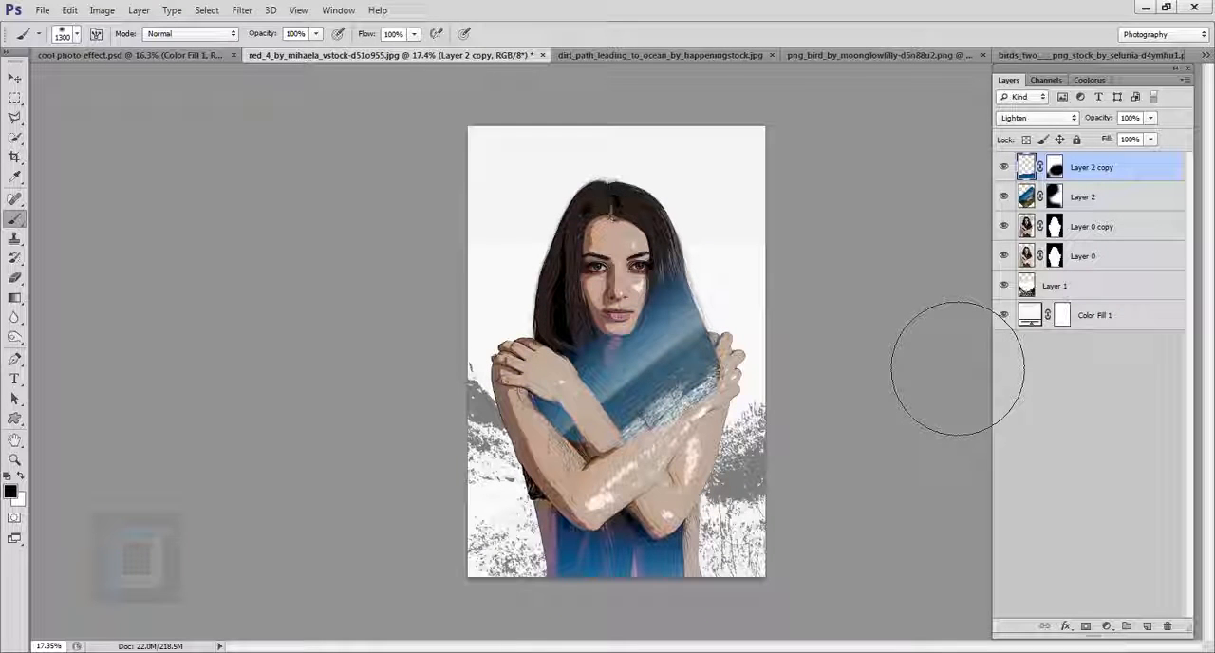
Step: Copy the whole parrot image from the png_bird document and paste it into the portrait document, accepting the colour profile conversion
left_click(835, 54)
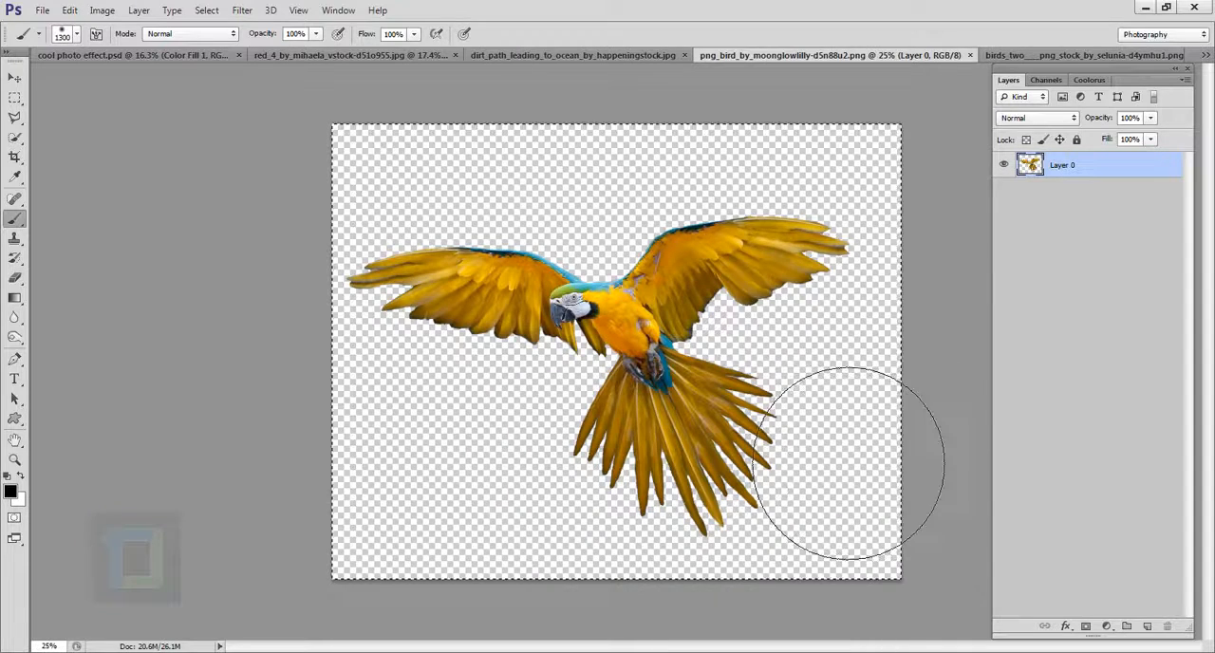
key("ctrl+a")
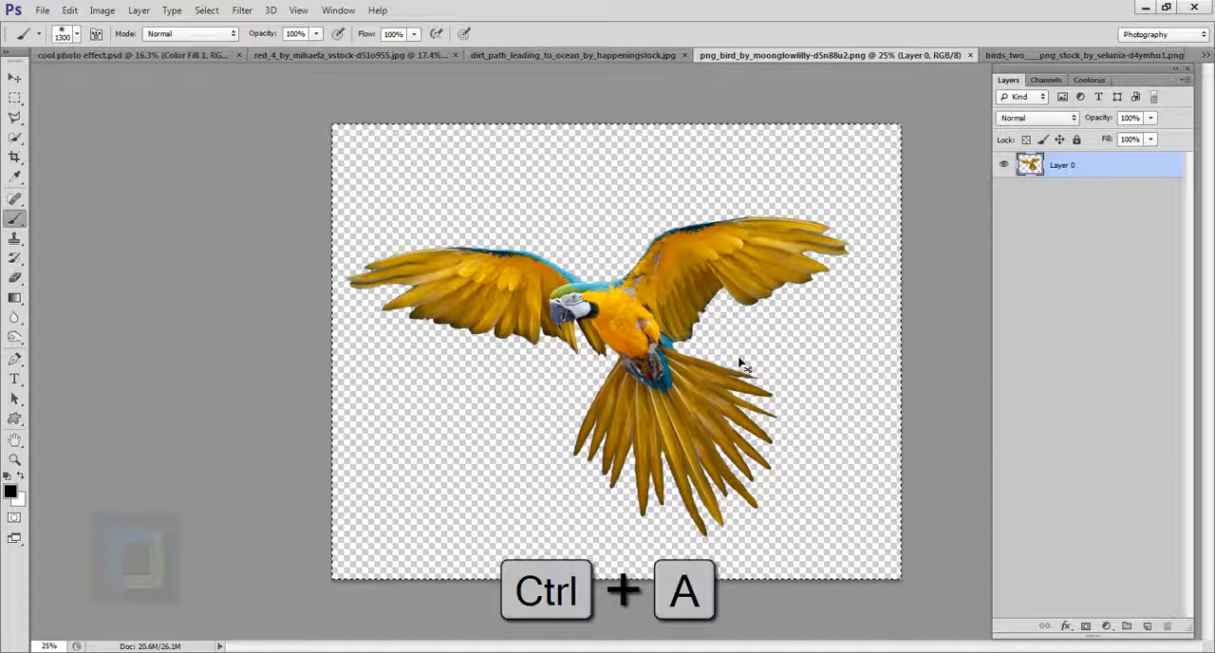
key("ctrl+c")
left_click(396, 57)
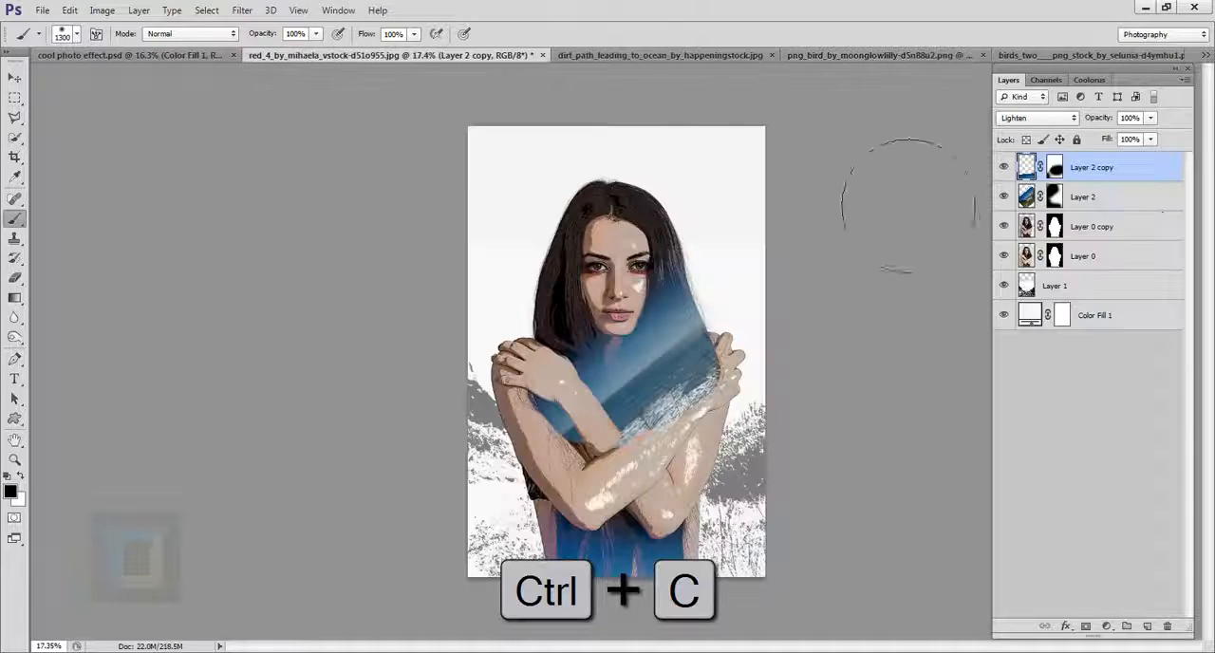
key("ctrl+v")
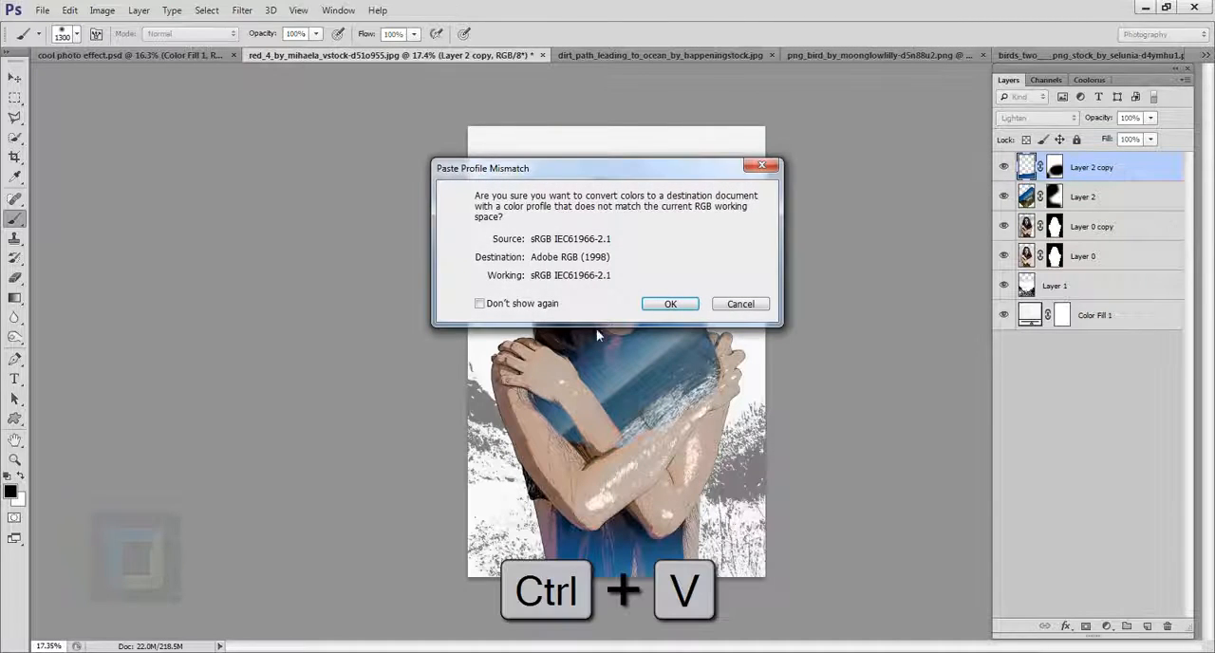
left_click(669, 303)
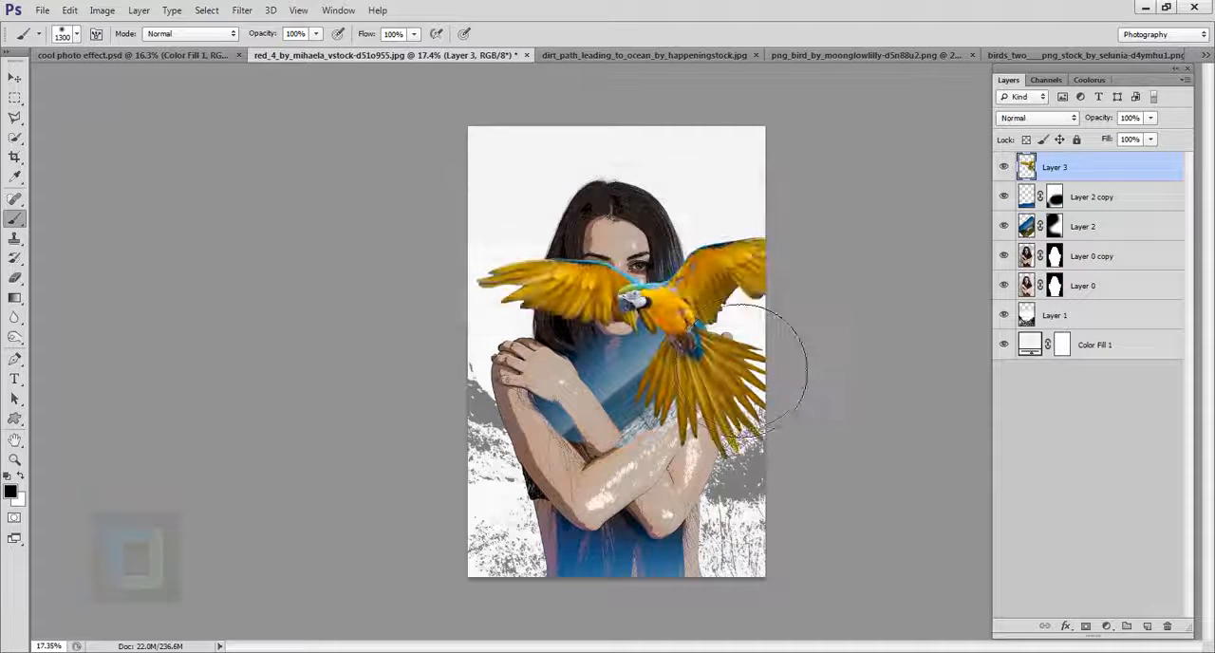
Step: Scale the parrot on Layer 3 to about 24% and place it in the blank background beside the woman's head, over the darker hair side
left_click(14, 77)
left_click_drag(701, 349, 647, 305)
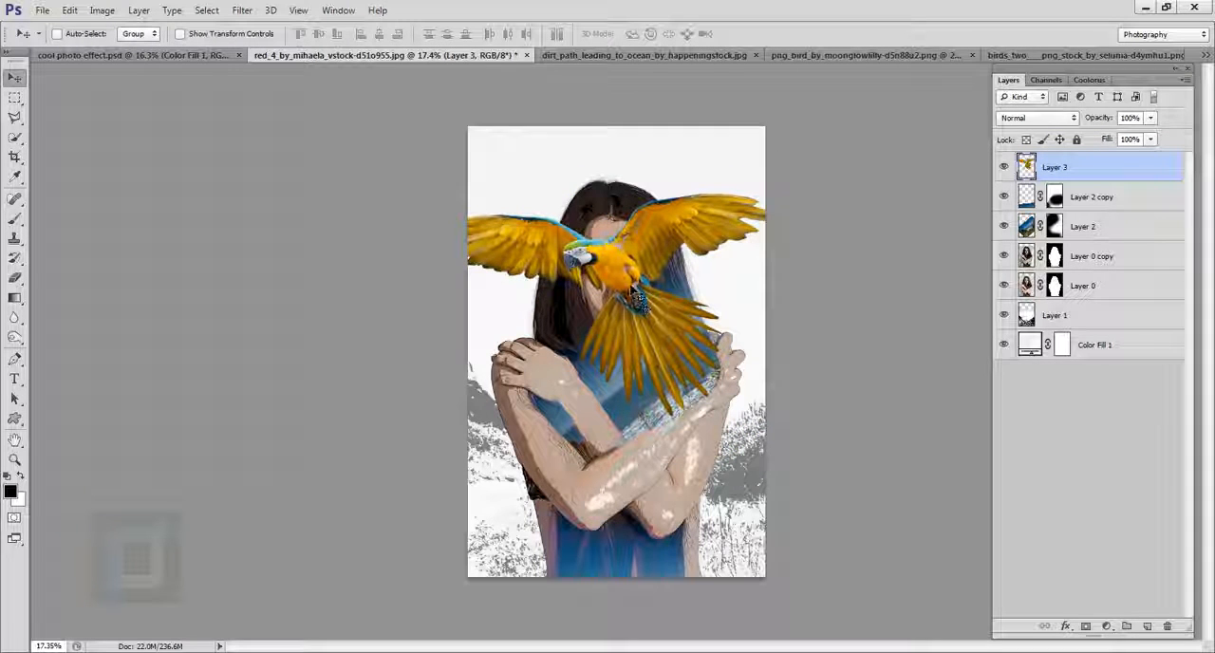
key("ctrl+t")
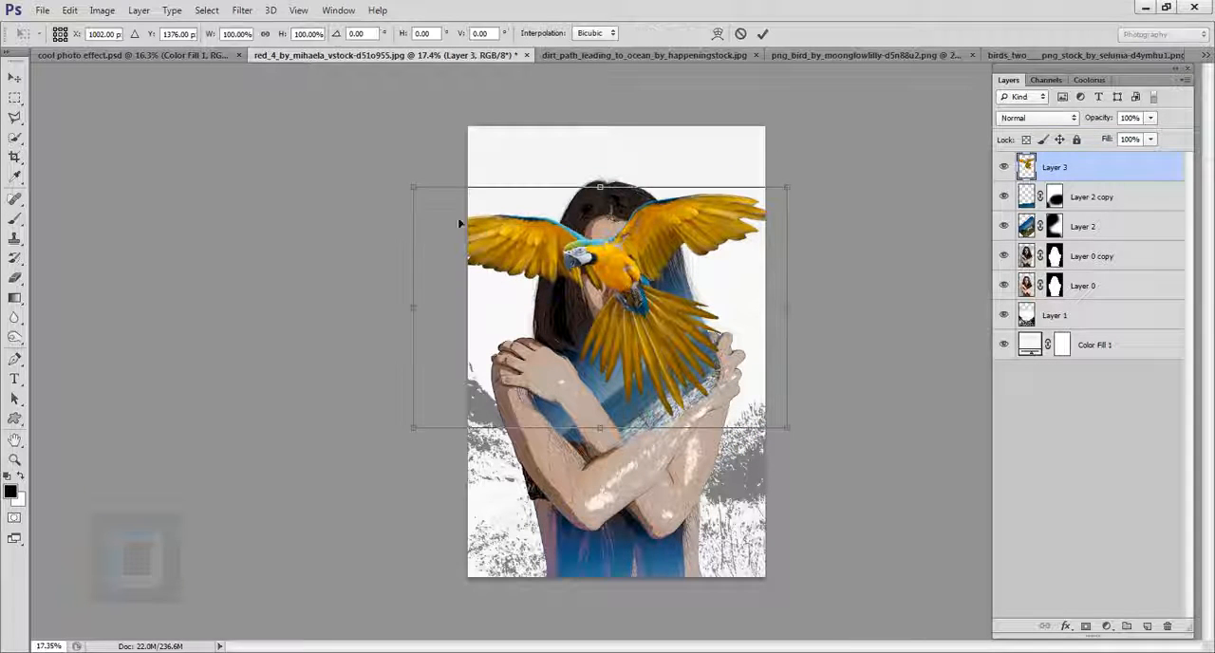
left_click_drag(412, 186, 665, 338)
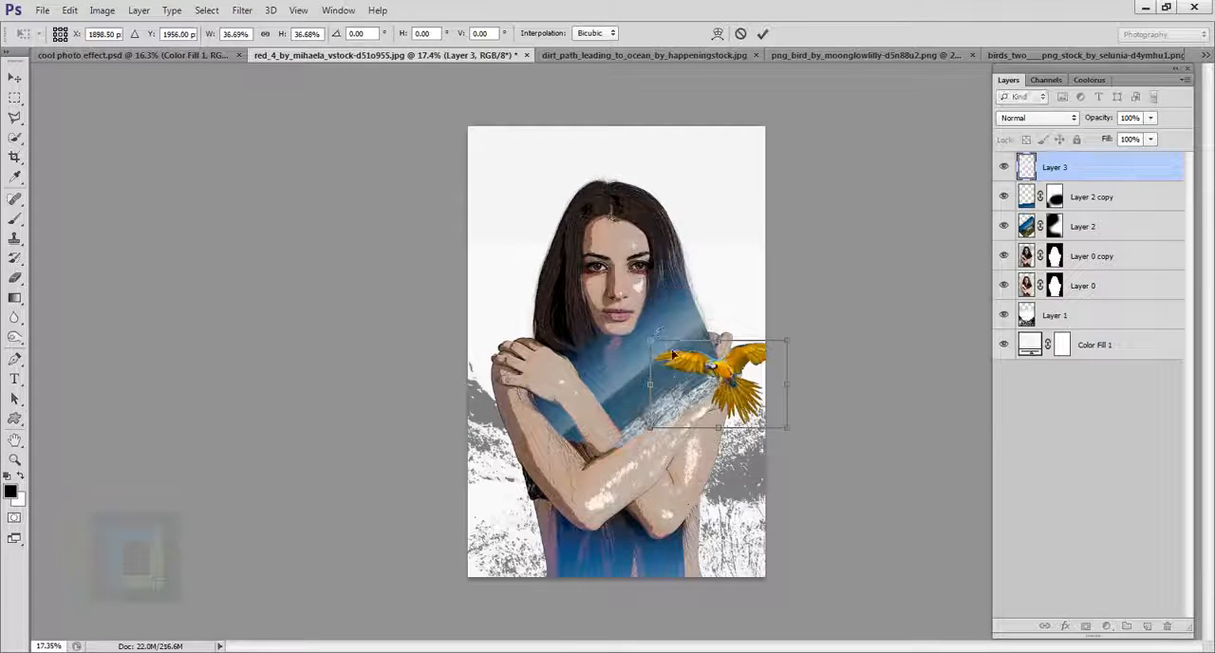
left_click_drag(759, 372, 562, 186)
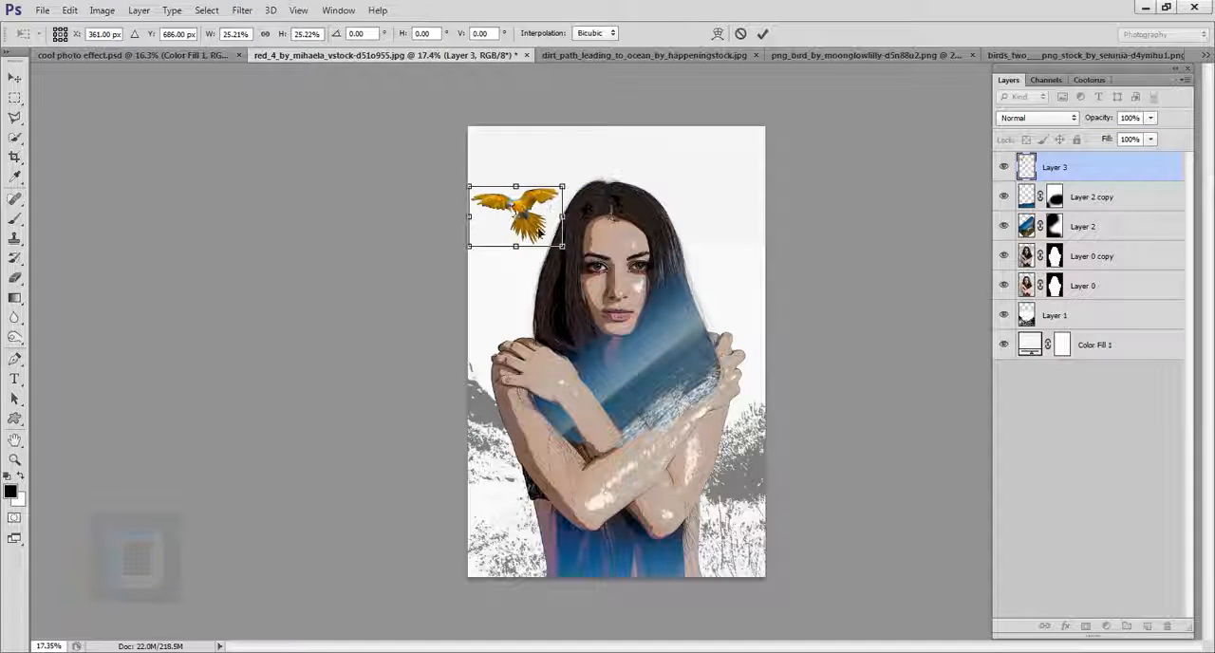
mouse_move(538, 231)
left_mouse_down()
mouse_move(547, 200)
mouse_move(542, 211)
left_mouse_up()
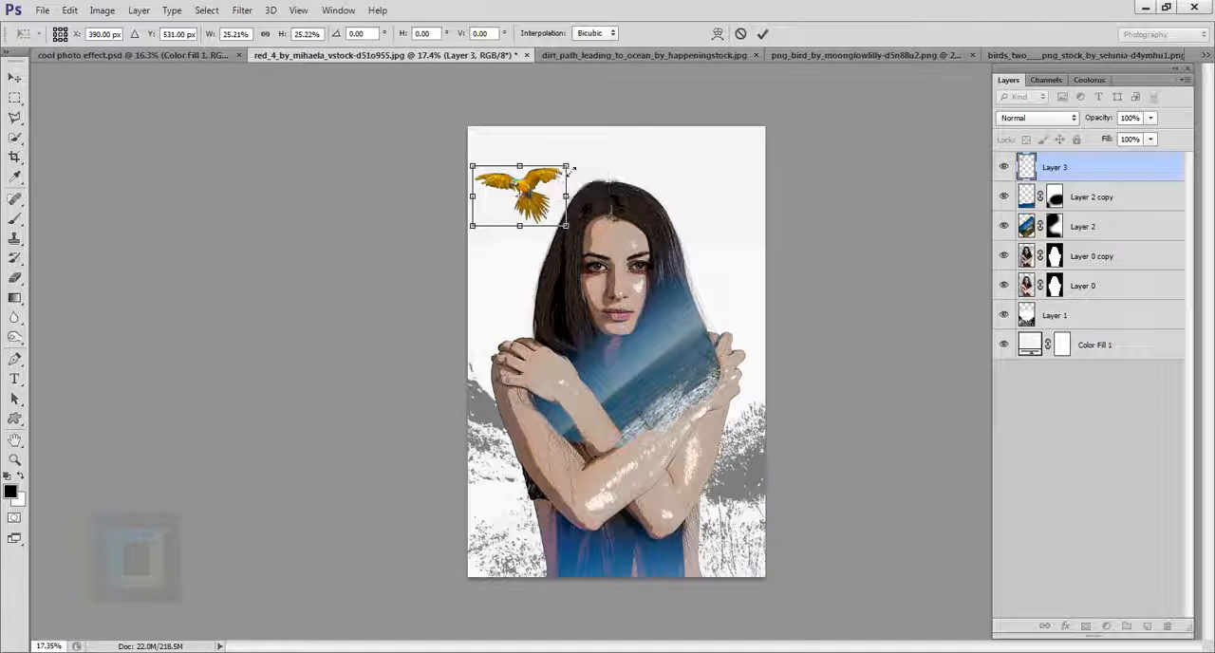
left_click_drag(571, 169, 564, 170)
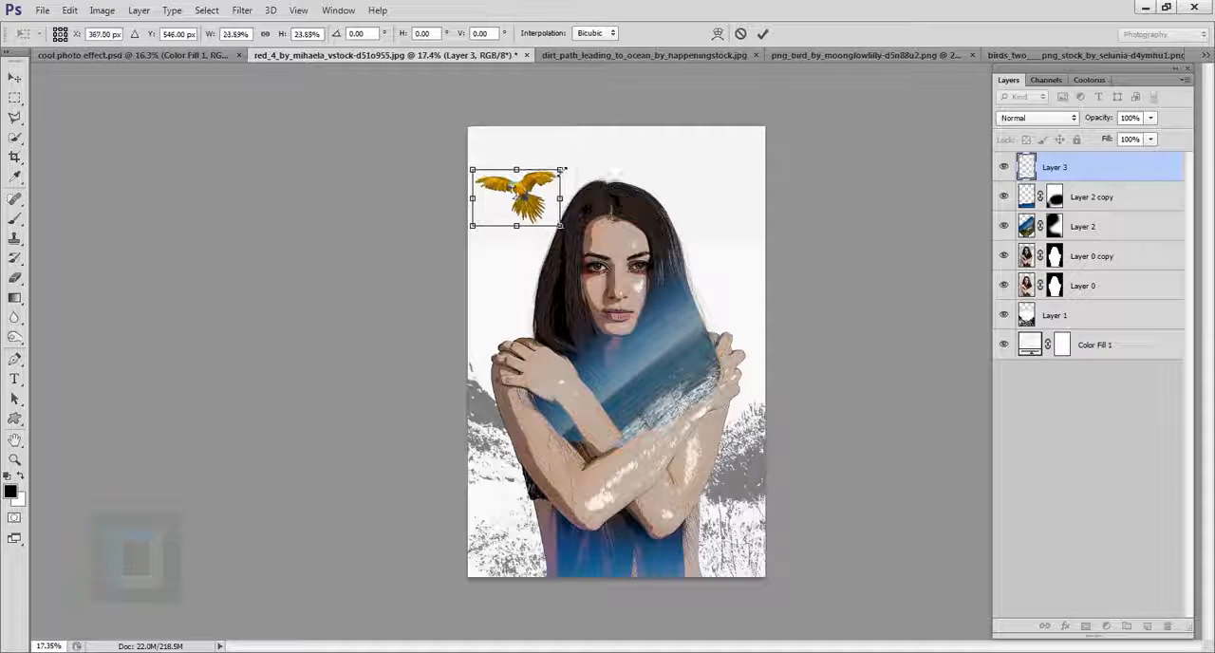
left_click(763, 33)
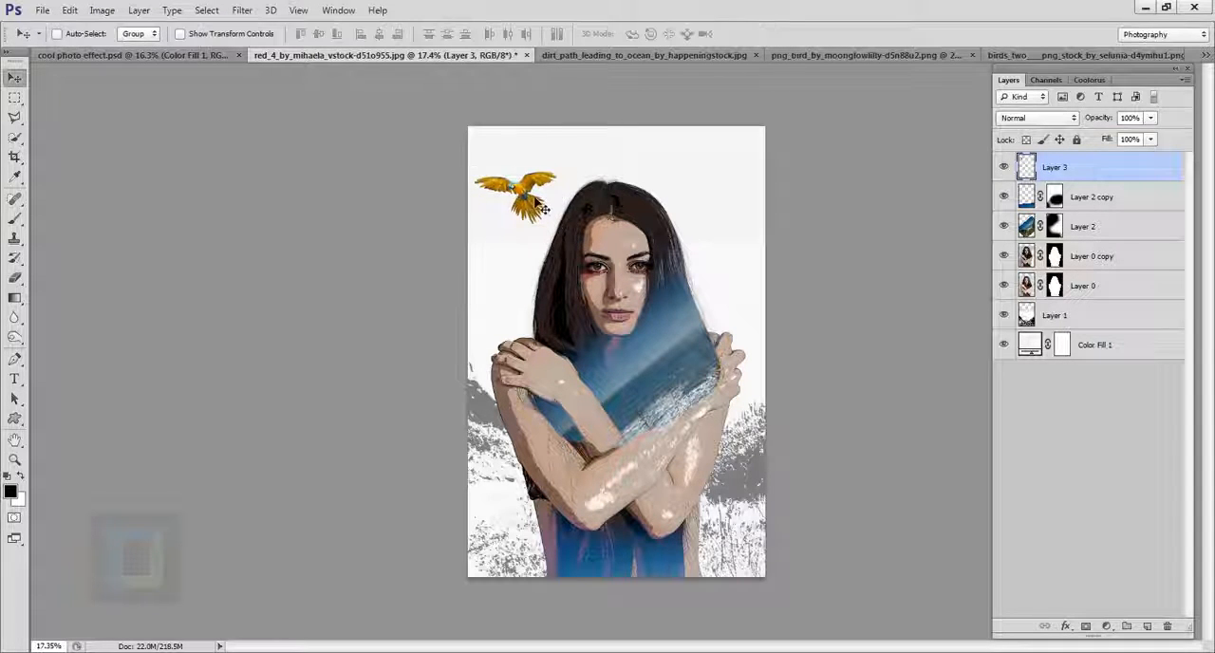
Step: Apply the Poster Edges filter to the parrot on Layer 3
scroll(864, 228, "up", 2)
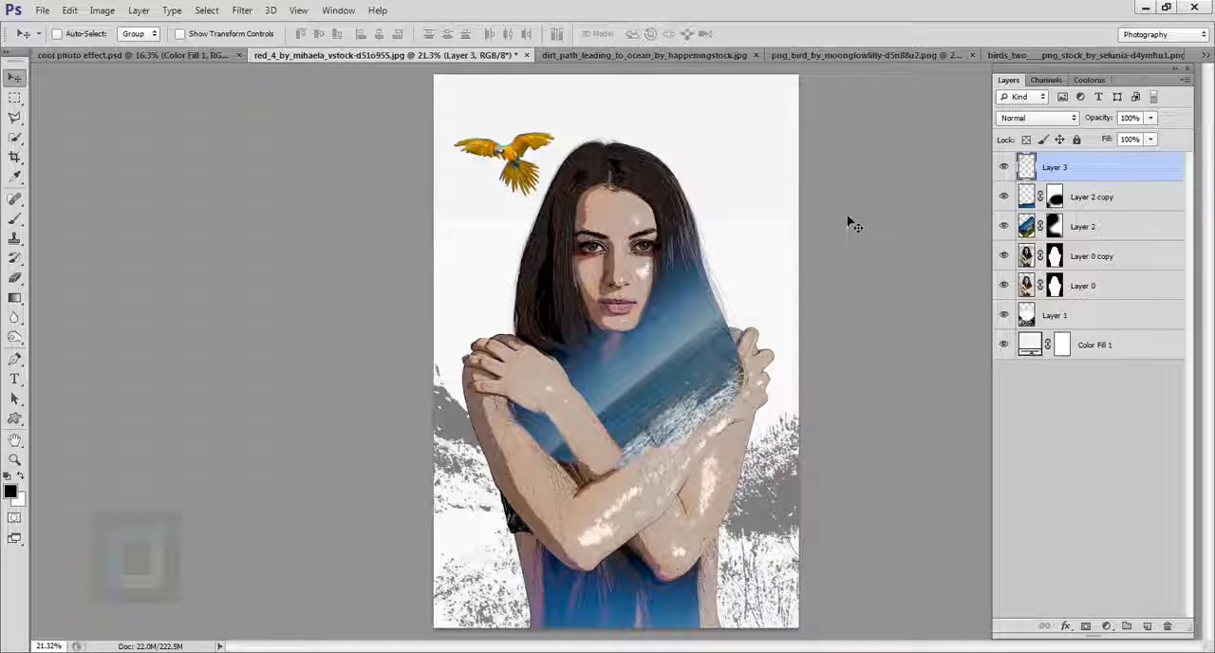
left_click(1004, 257)
left_click(1035, 264)
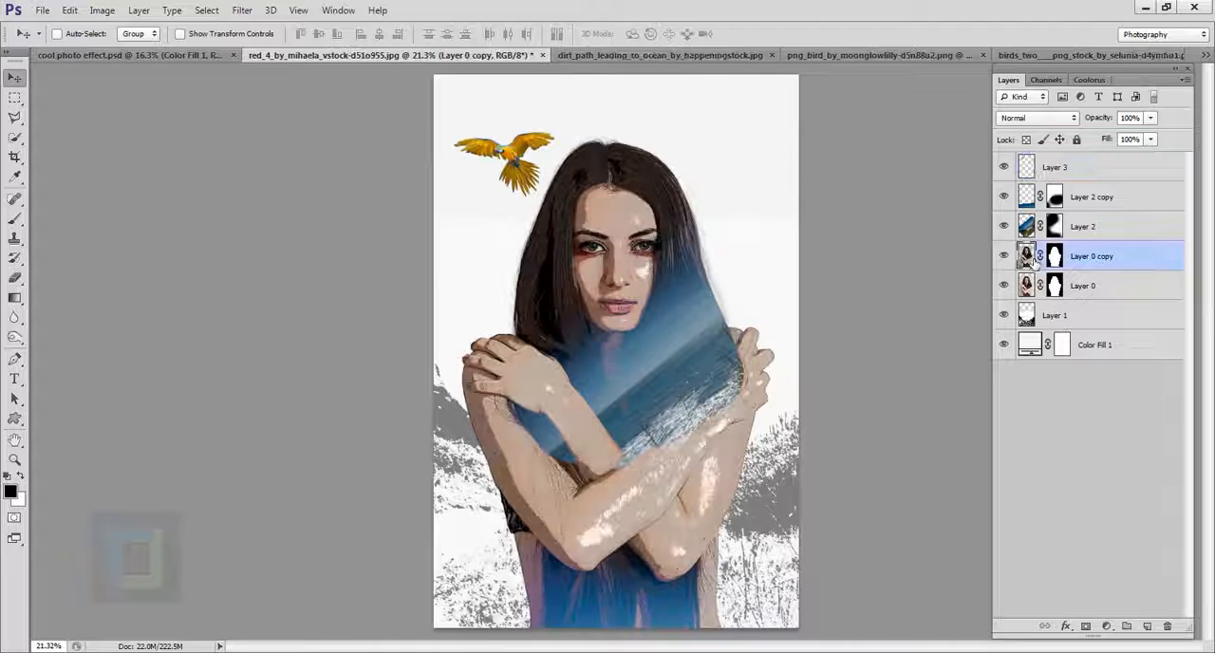
left_click(1031, 168)
left_click(1004, 167)
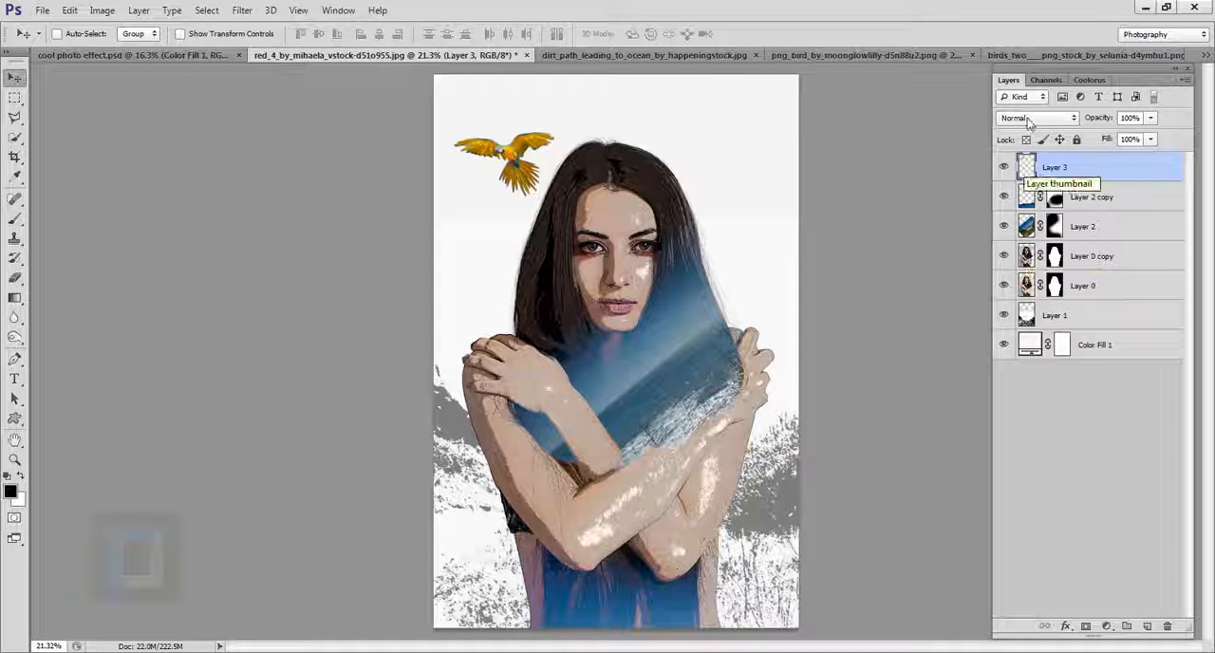
left_click(240, 8)
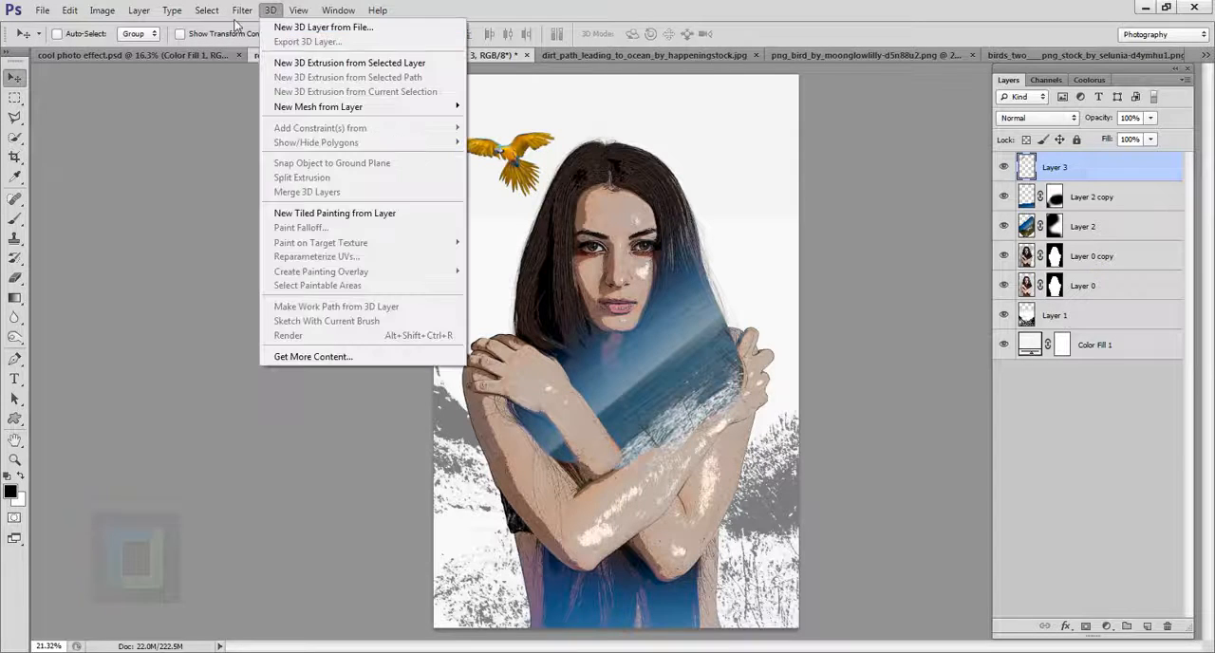
left_click(254, 28)
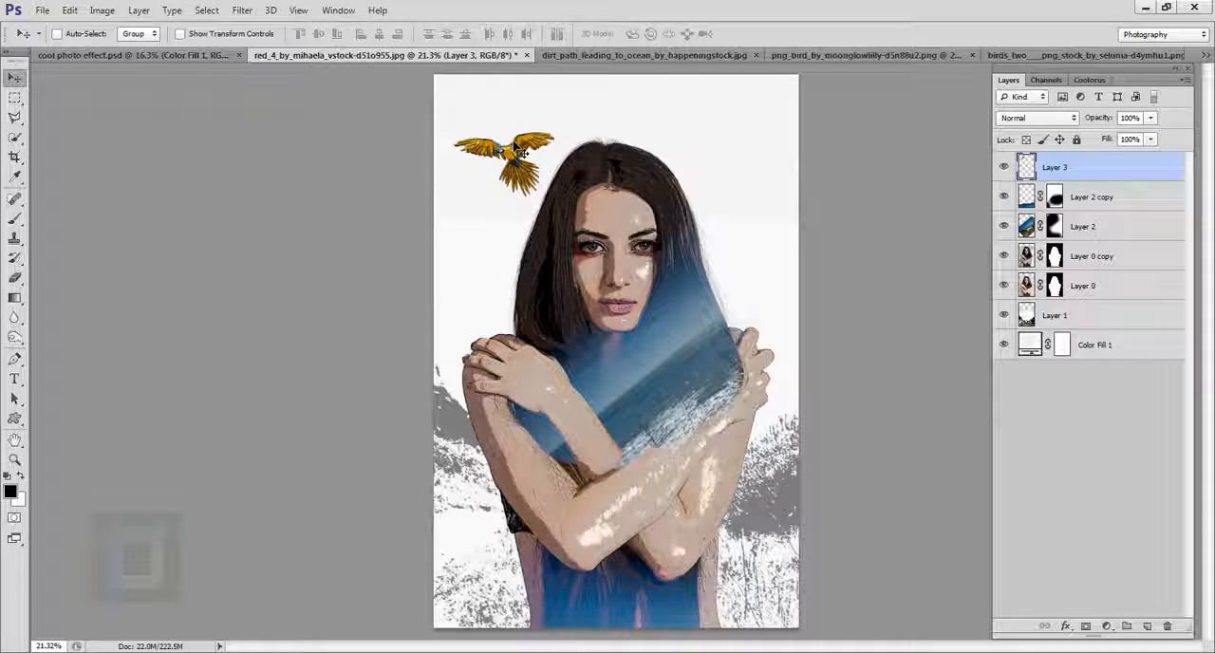
Step: Close the dirt path landscape document without saving and close the parrot source document
left_click(728, 58)
left_click(770, 55)
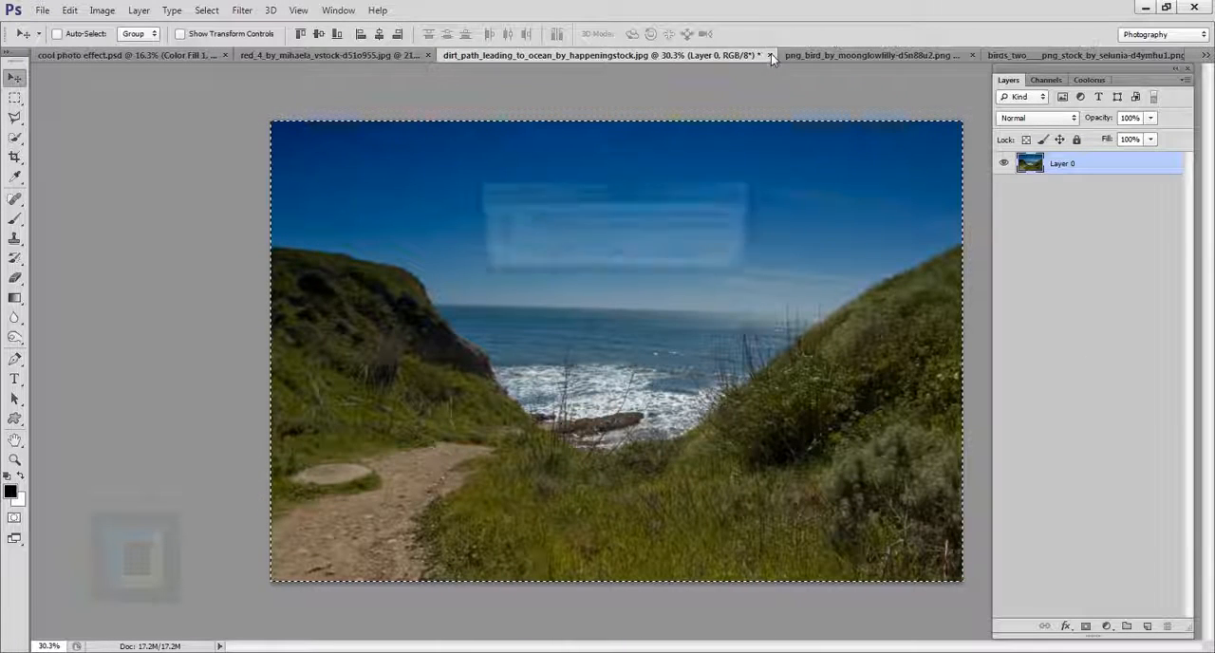
left_click(617, 254)
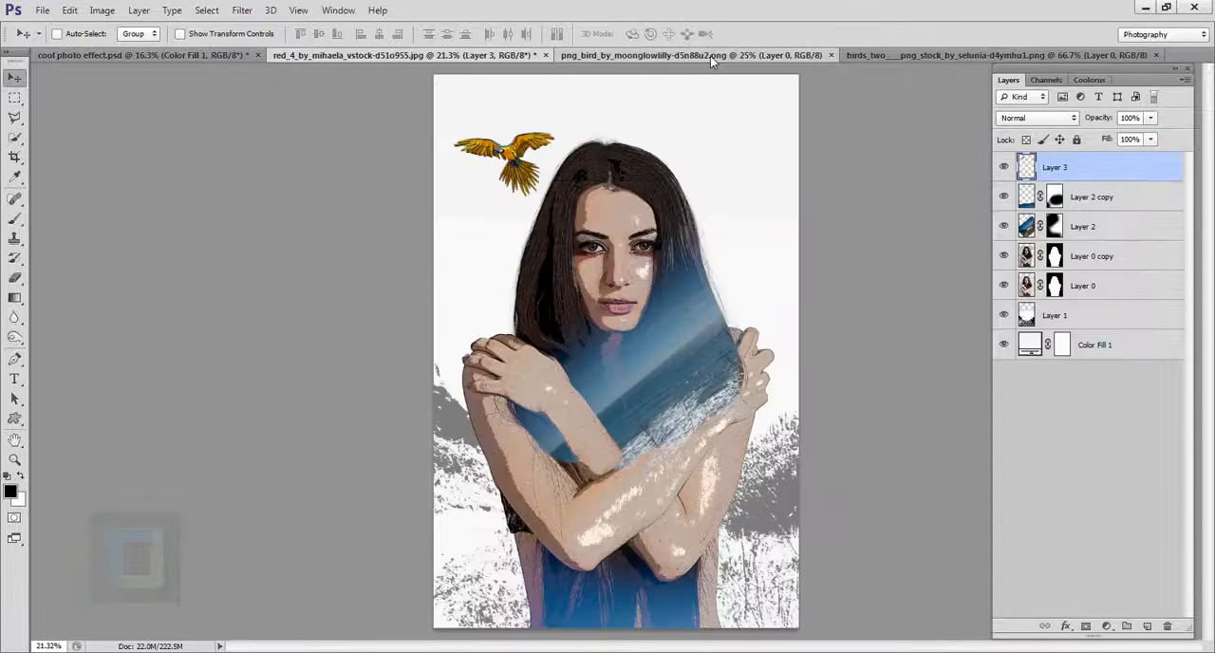
left_click(711, 56)
left_click(830, 55)
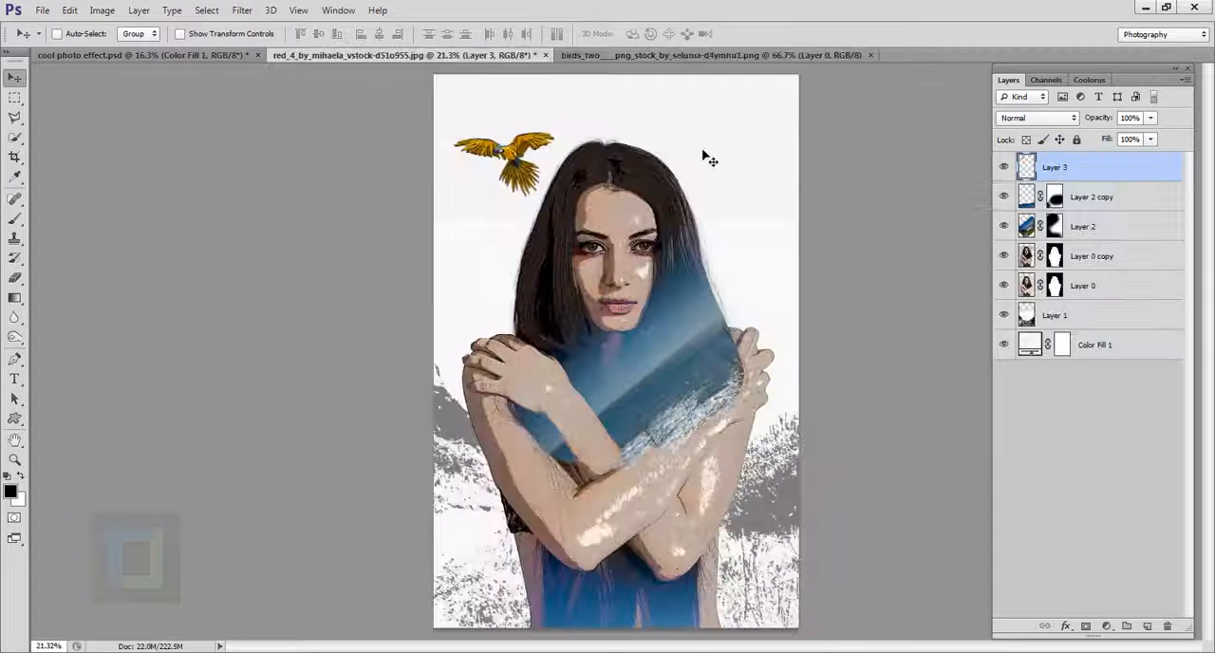
Step: Copy the entire flock from the birds_two document and paste it into the portrait document, accepting the colour profile conversion
left_click(720, 57)
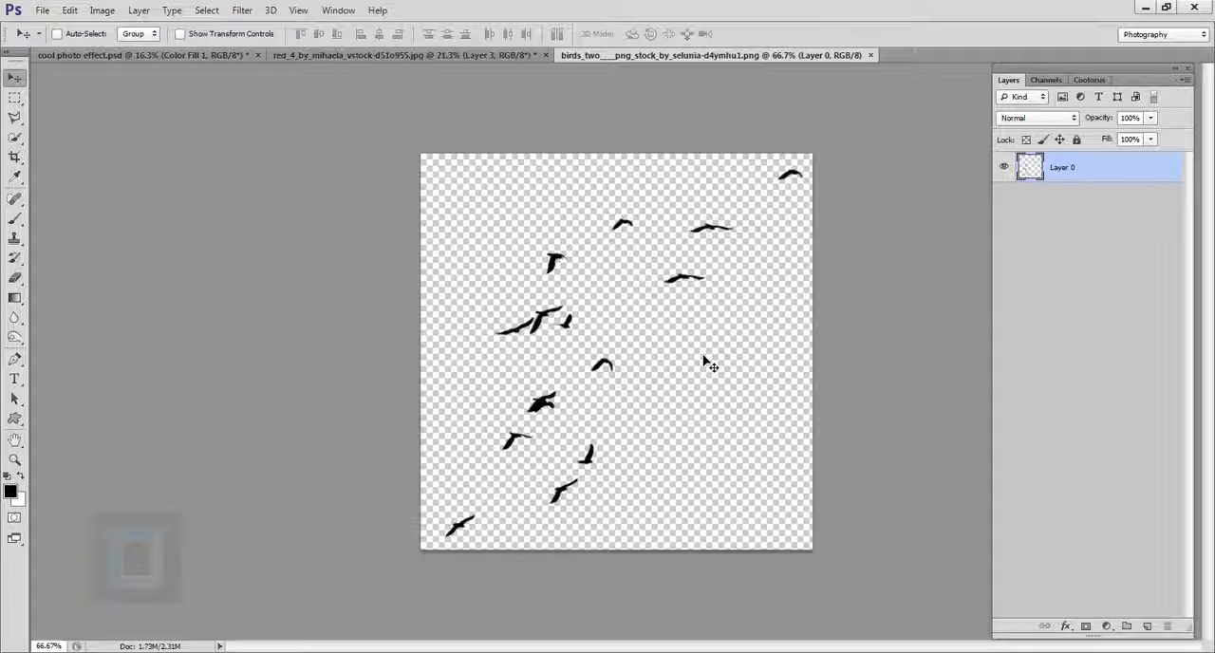
key("ctrl+a")
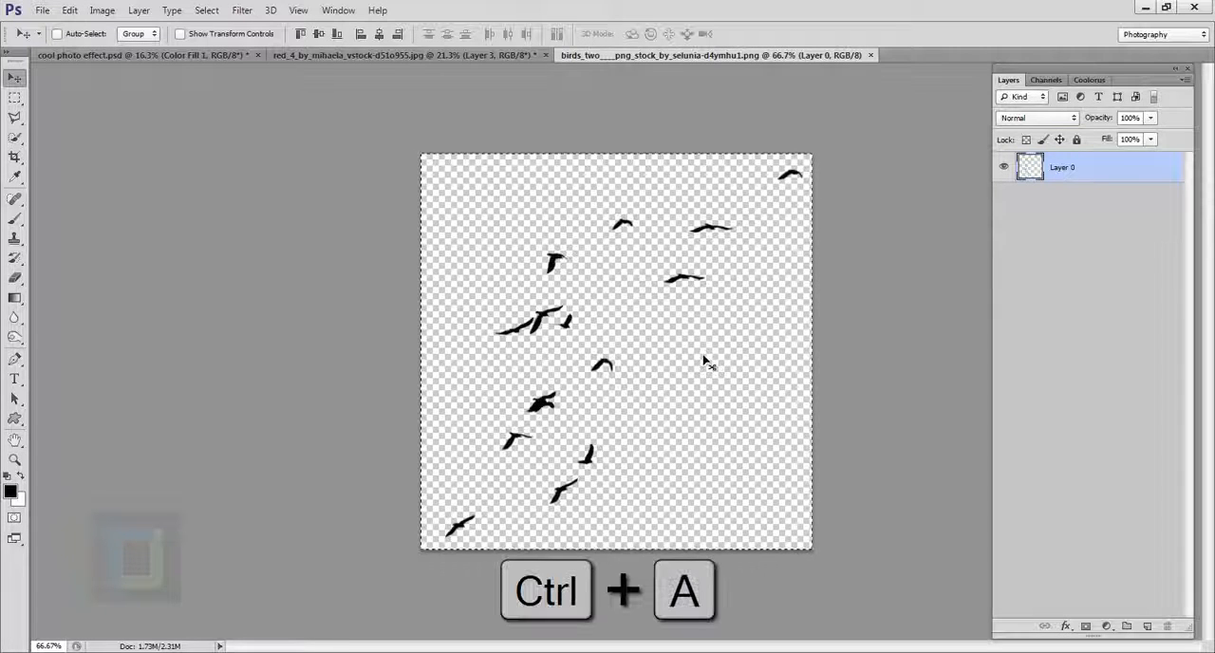
key("ctrl+c")
left_click(427, 55)
key("ctrl+v")
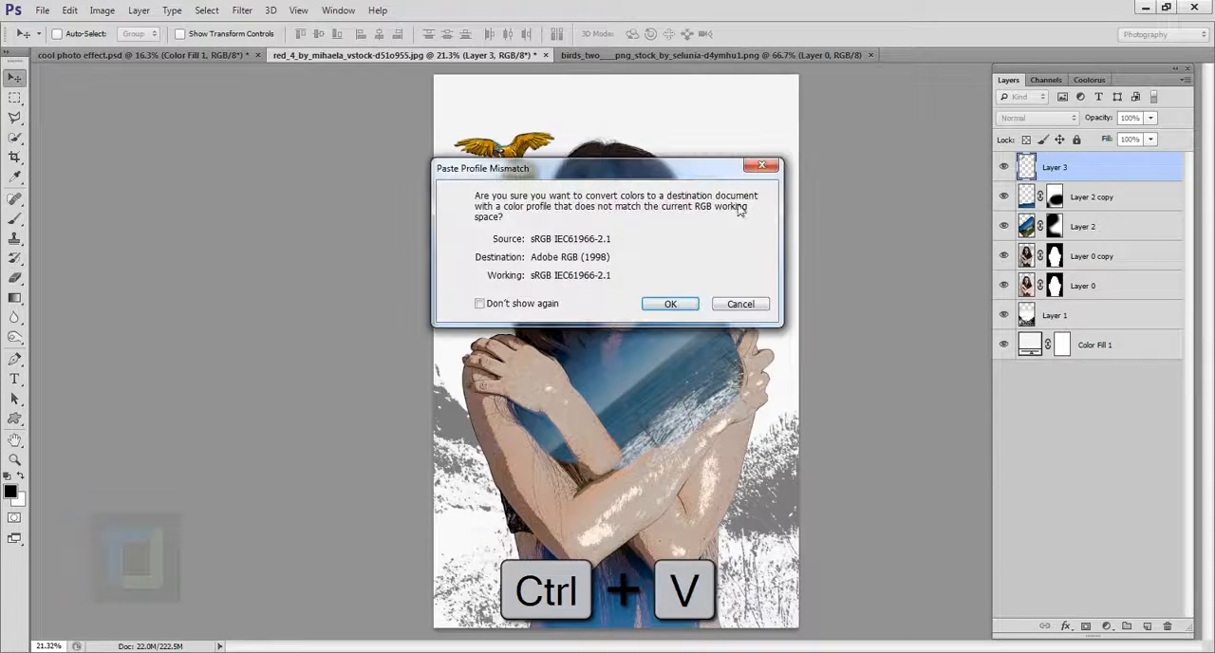
left_click(671, 303)
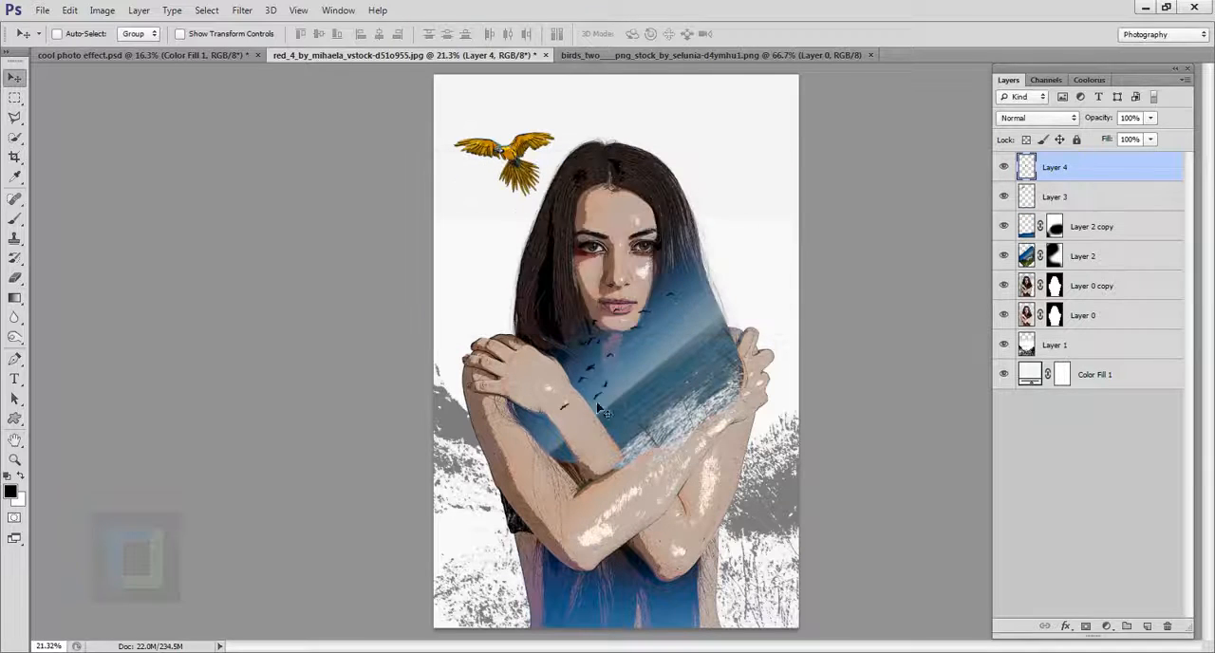
Step: Move the flock beside the woman's hair opposite the parrot and reorder Layer 4 between Layer 0 and Layer 1
left_click_drag(600, 410, 709, 240)
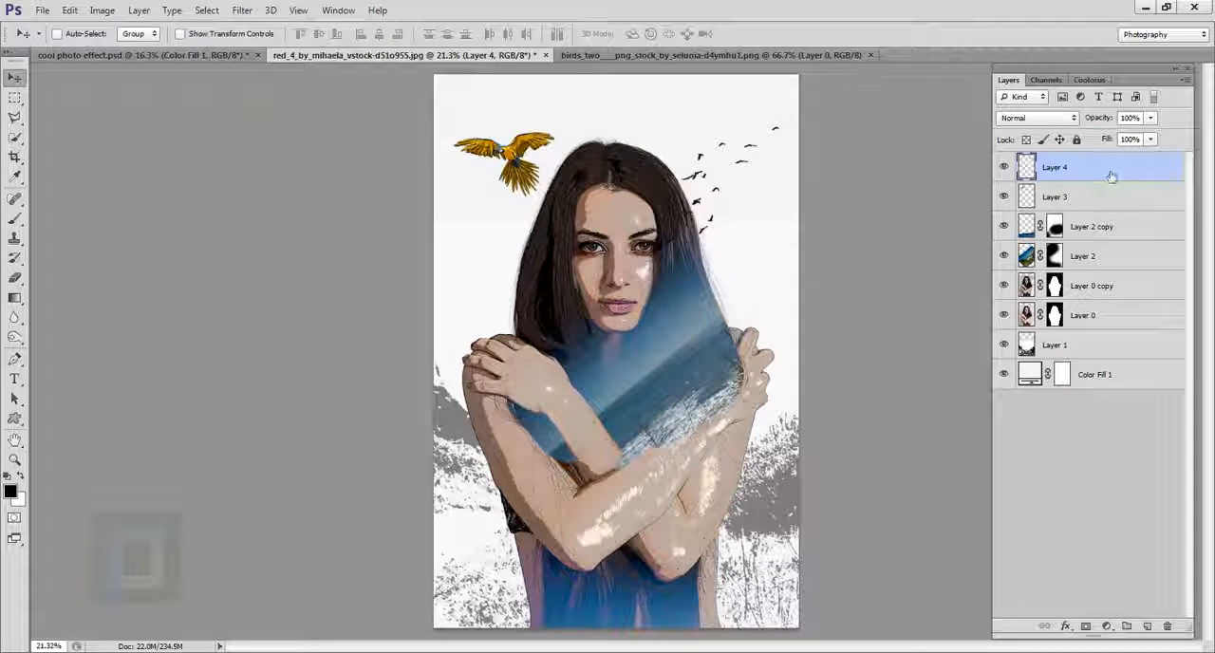
left_click_drag(1111, 171, 1143, 332)
mouse_move(771, 209)
left_mouse_down()
mouse_move(759, 181)
mouse_move(773, 193)
mouse_move(768, 206)
left_mouse_up()
scroll(768, 206, "up", 5)
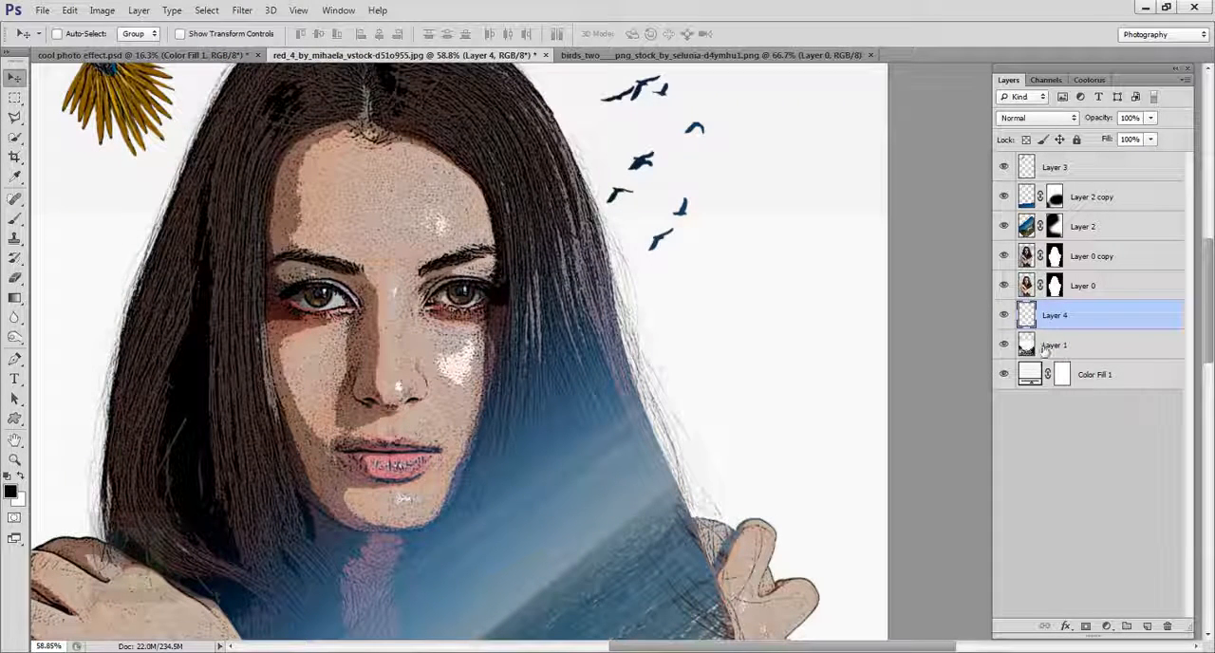
Step: Clean up the leftover background tone on Layer 1 around the woman with a soft 1300 px Eraser
left_click(1054, 346)
scroll(576, 347, "down", 3)
scroll(576, 348, "down", 3)
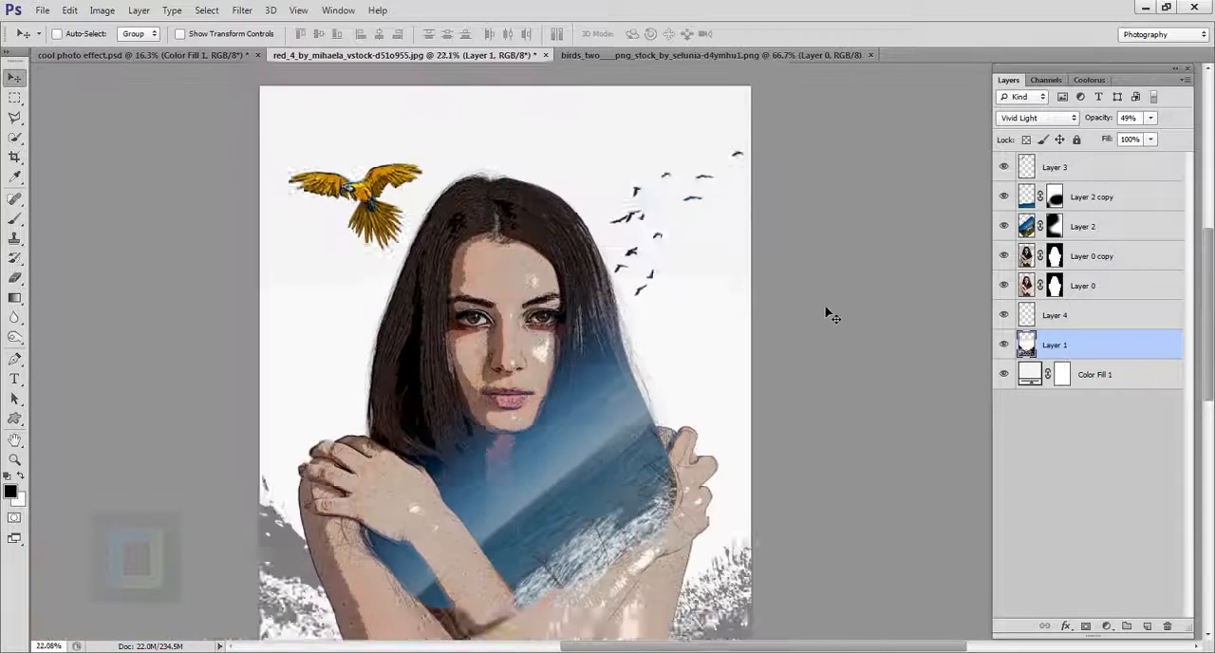
left_click(14, 277)
left_click(87, 277)
scroll(428, 297, "up", 2)
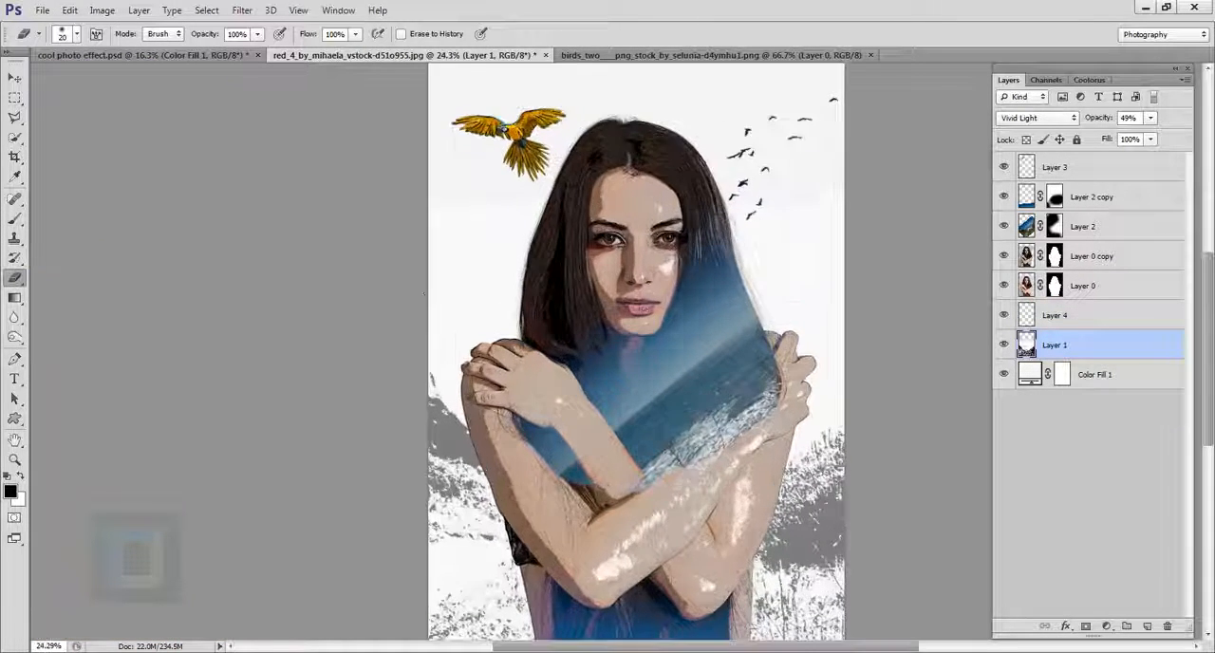
key("bracketright")
key("bracketright")
key("bracketright")
key("bracketright")
key("bracketright")
key("bracketright")
key("bracketright")
key("bracketright")
key("bracketright")
key("bracketright")
key("bracketright")
key("bracketright")
key("bracketright")
key("bracketright")
key("bracketright")
key("bracketright")
key("bracketright")
key("bracketright")
key("bracketright")
key("bracketright")
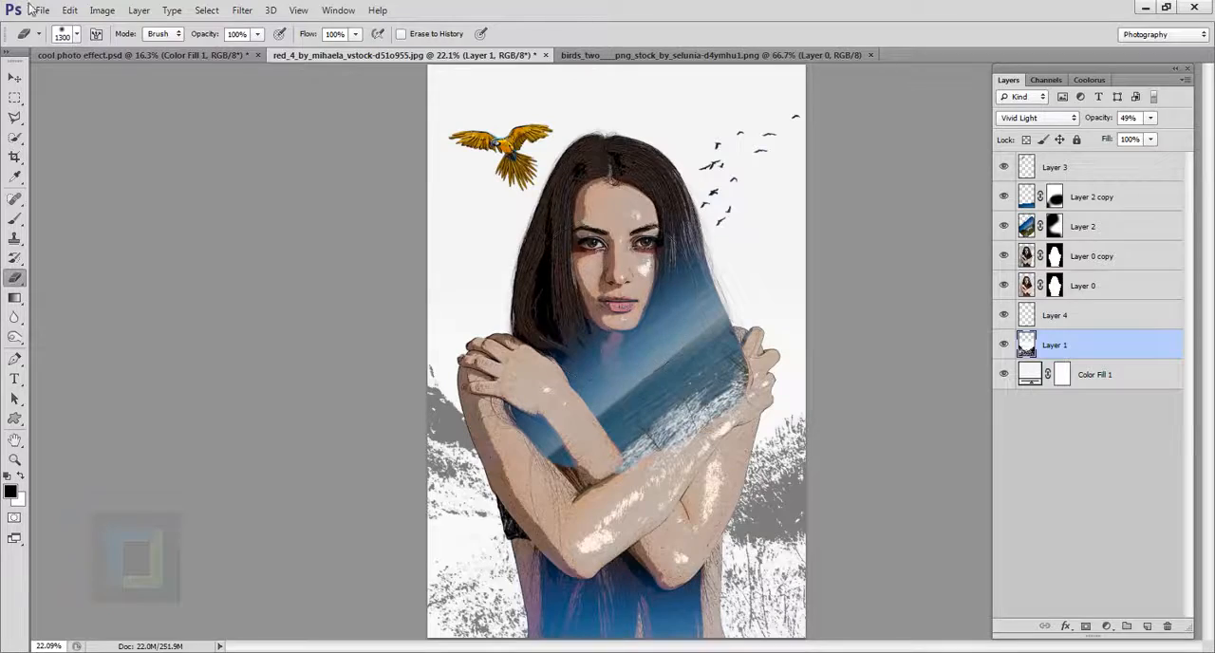
scroll(882, 285, "up", 3)
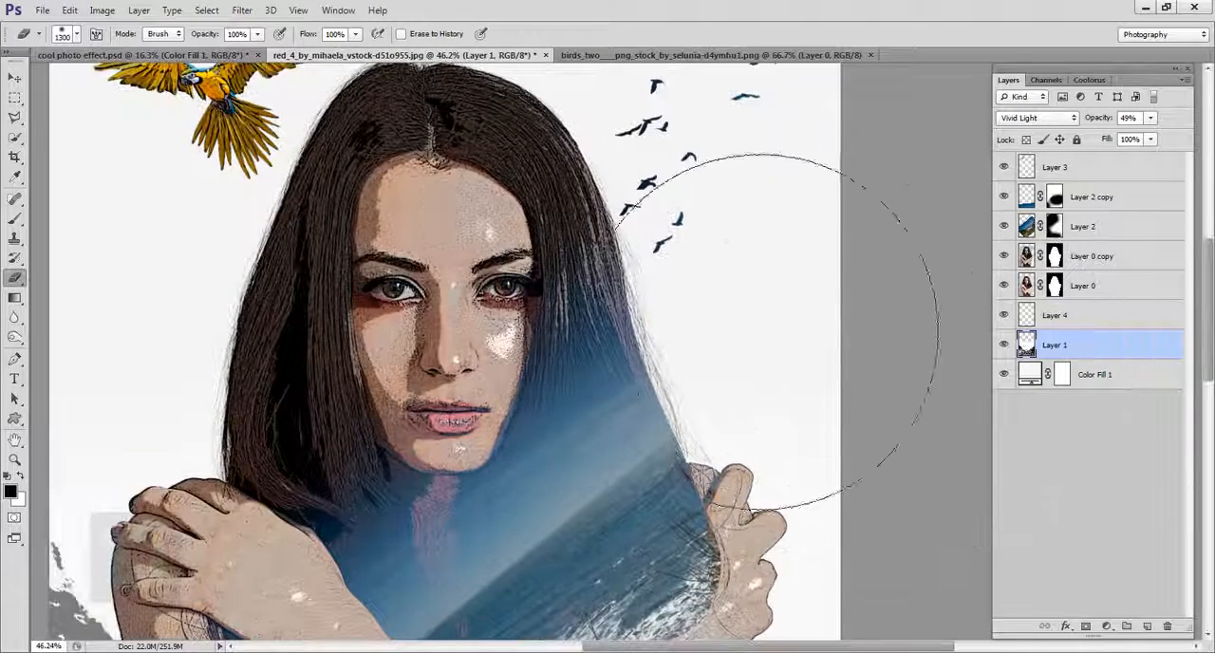
scroll(814, 396, "down", 3)
Step: Make Layer 3 active and set the Brush tool's foreground colour to a saturated orange
key("alt+shift+bracketright")
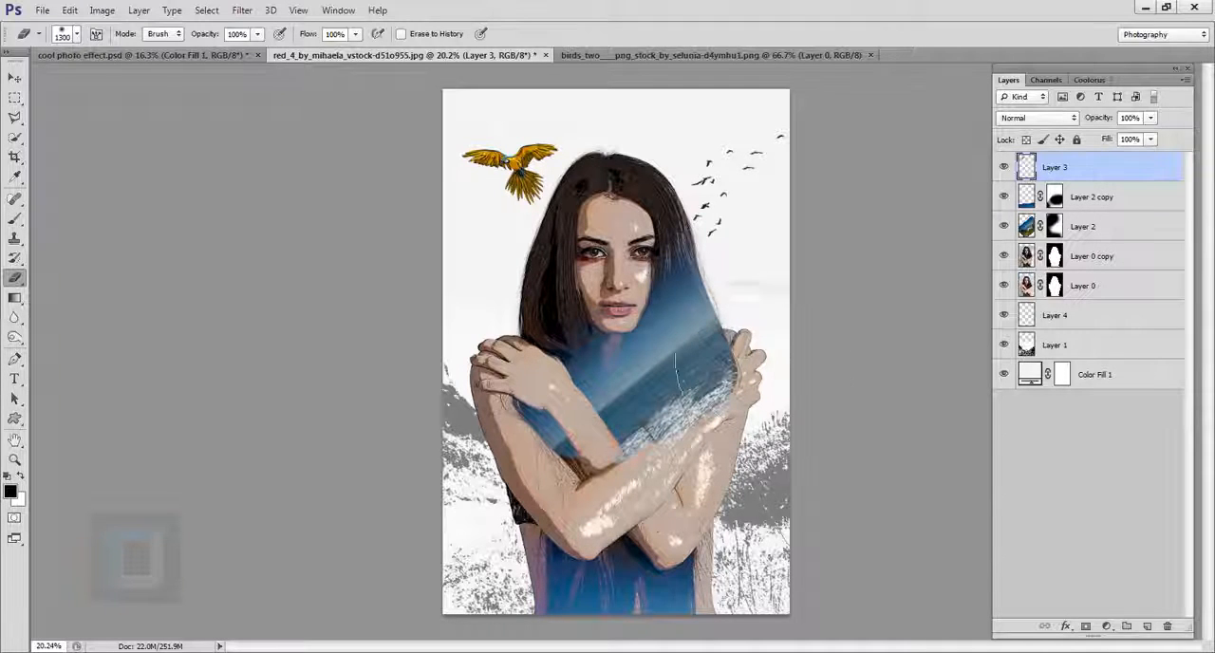
left_click(14, 217)
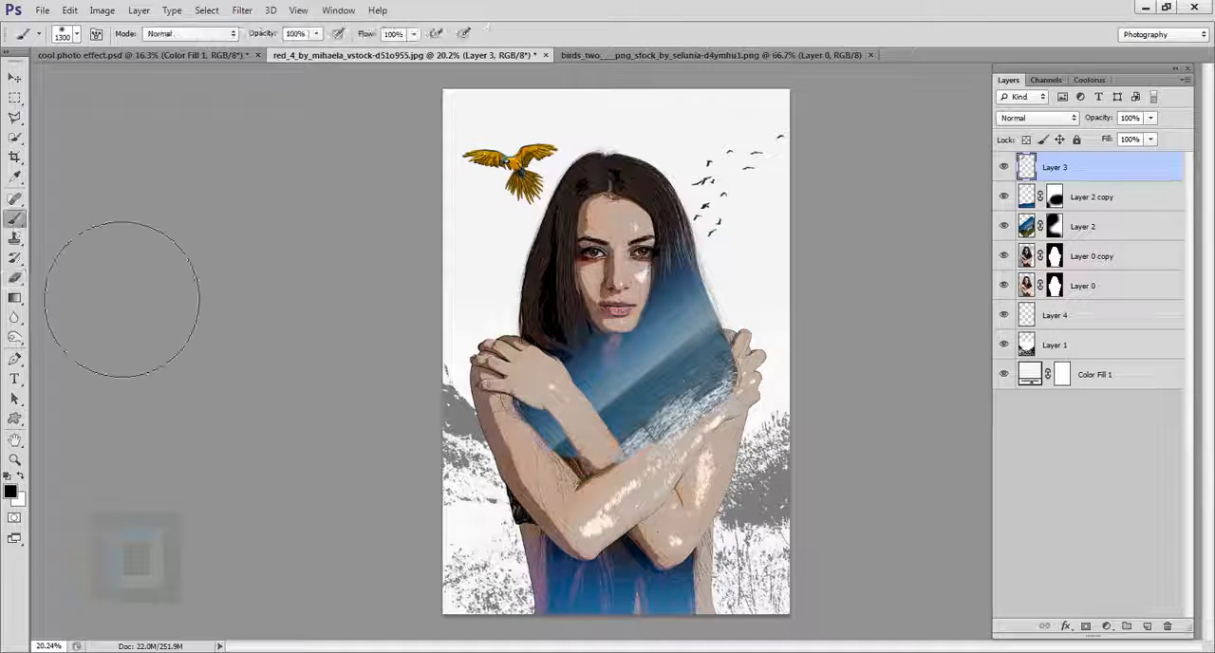
left_click(12, 492)
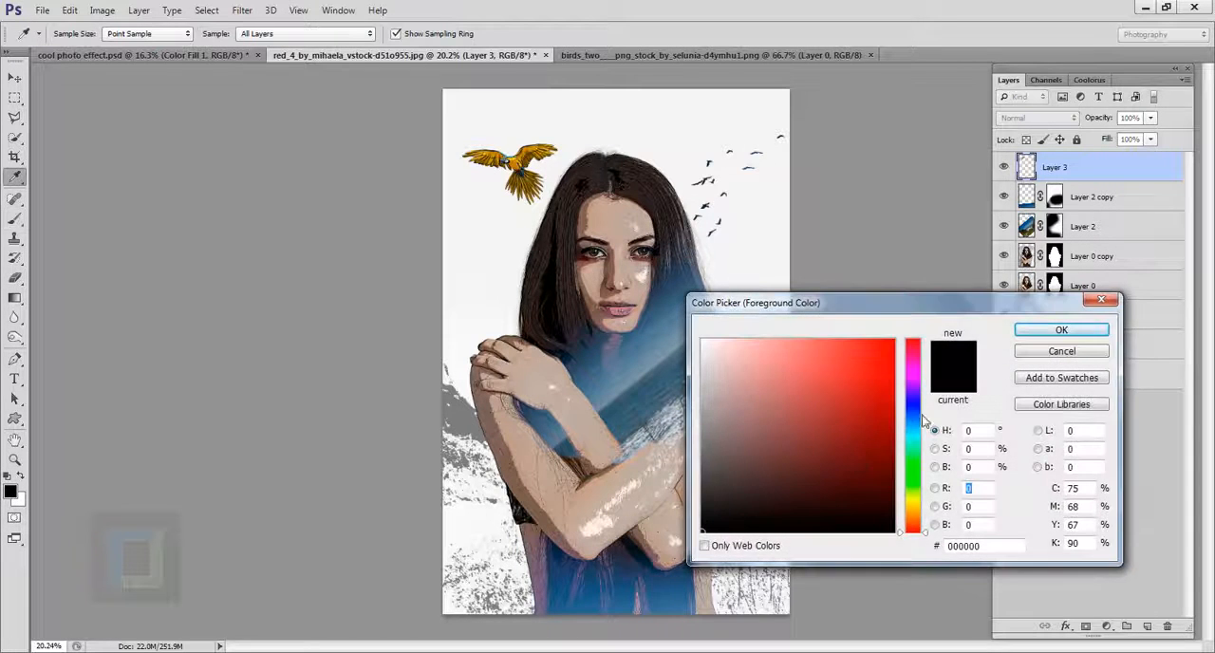
left_click_drag(906, 510, 909, 514)
left_click_drag(872, 414, 869, 400)
left_click(1062, 333)
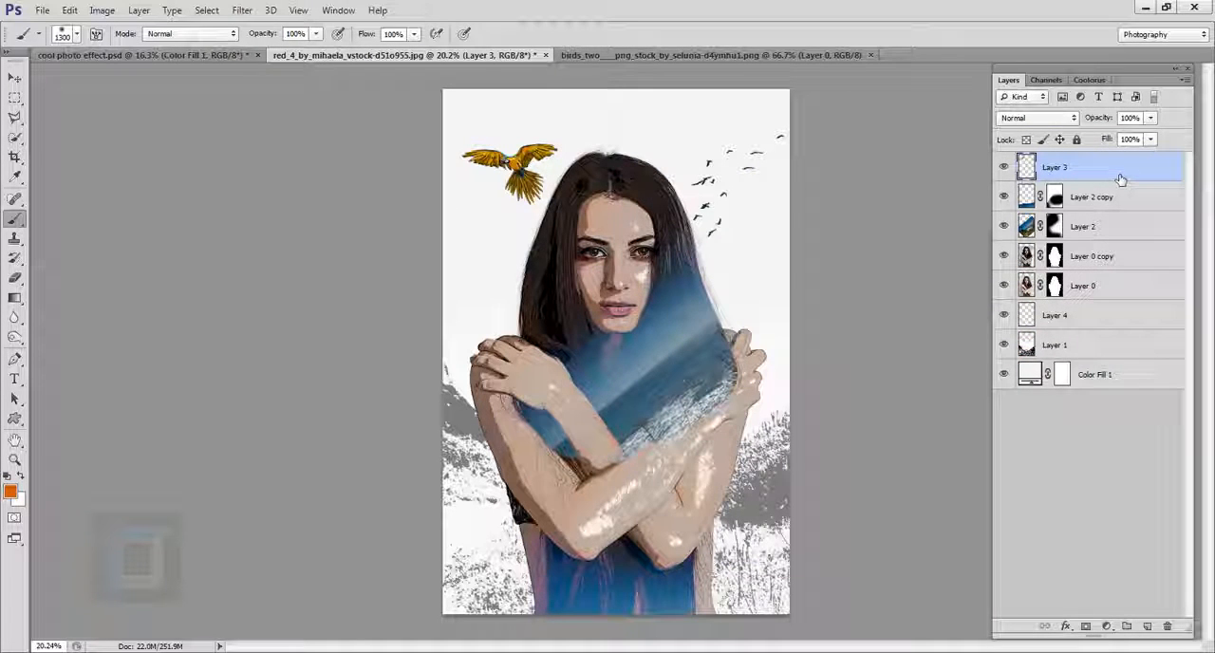
Step: Paint a soft 1300 px orange spot below the parrot on a new layer and set its blend mode to Screen
left_click(1150, 628)
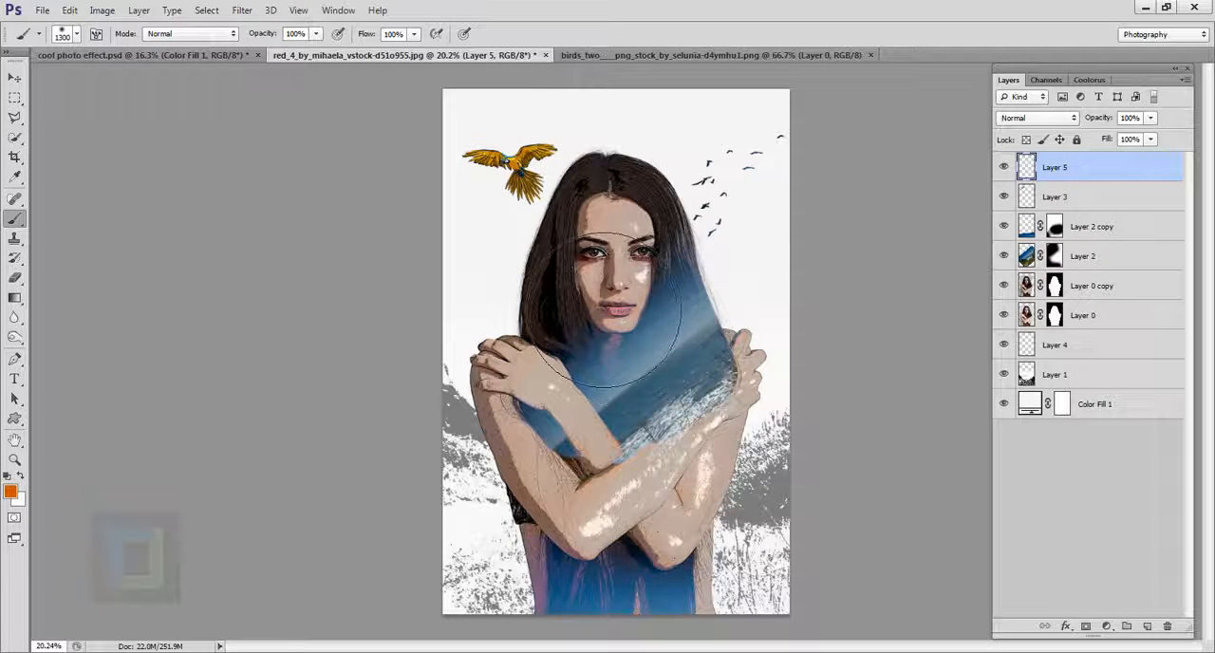
left_click(503, 218)
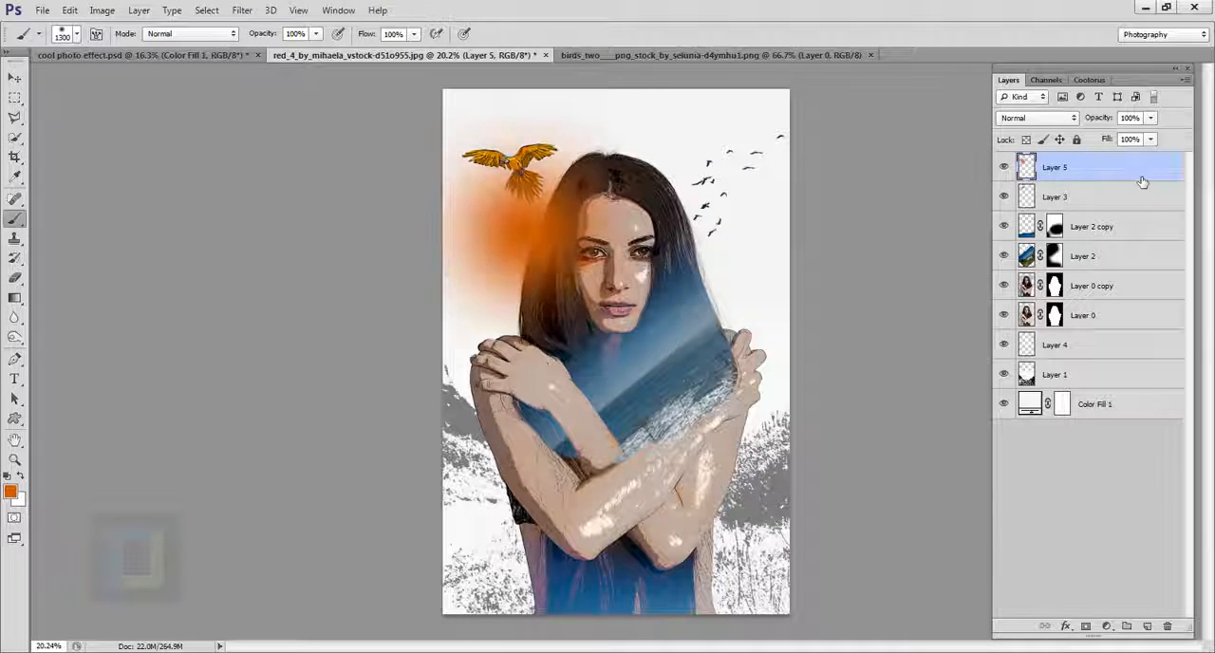
left_click(1049, 122)
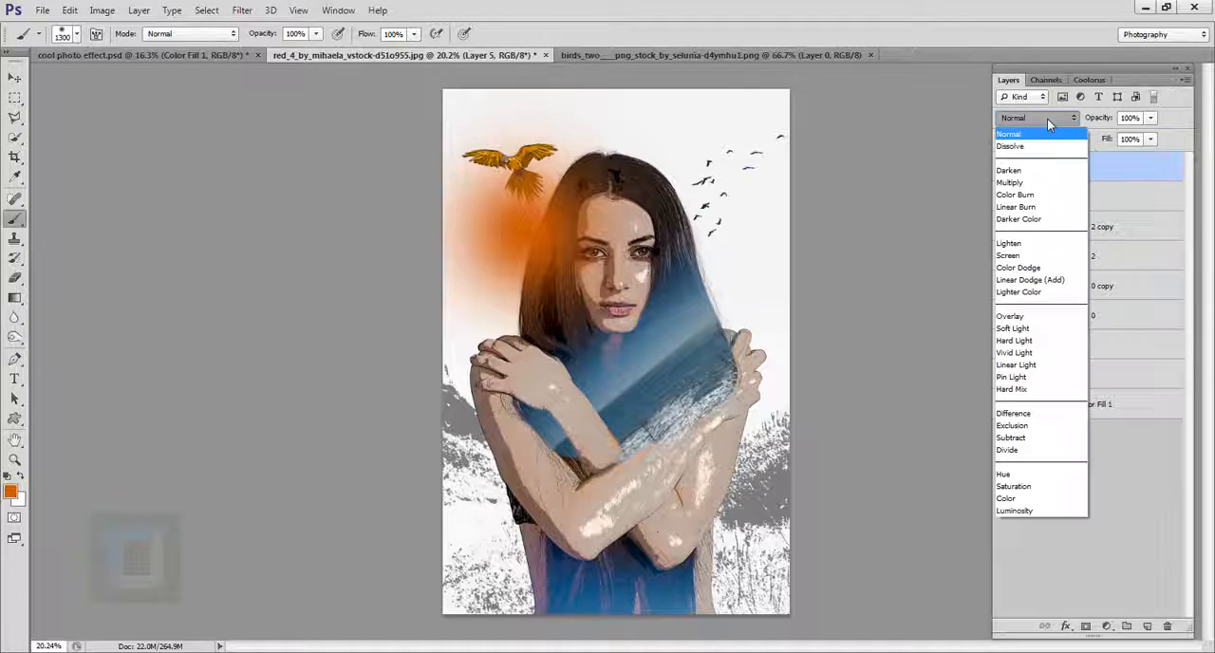
left_click(1035, 258)
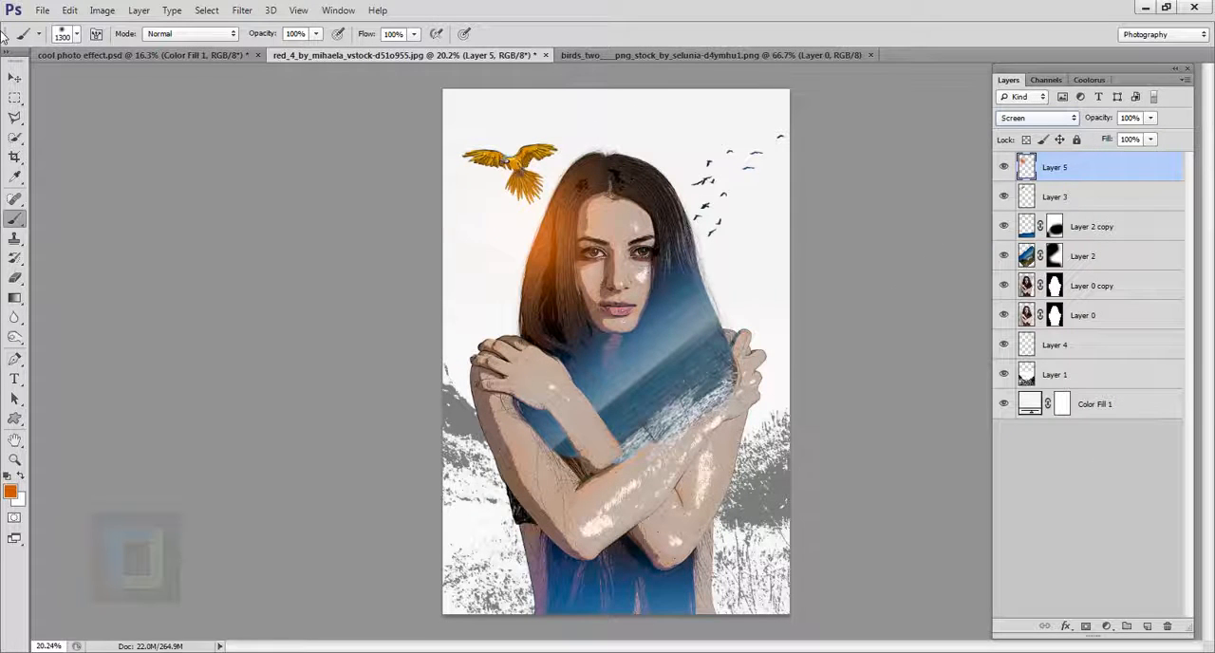
Step: Move the orange glow on Layer 5 slightly upward beside the woman's hair, near the parrot
left_click(15, 82)
left_click_drag(581, 256, 567, 237)
scroll(595, 235, "up", 3)
scroll(547, 202, "down", 3)
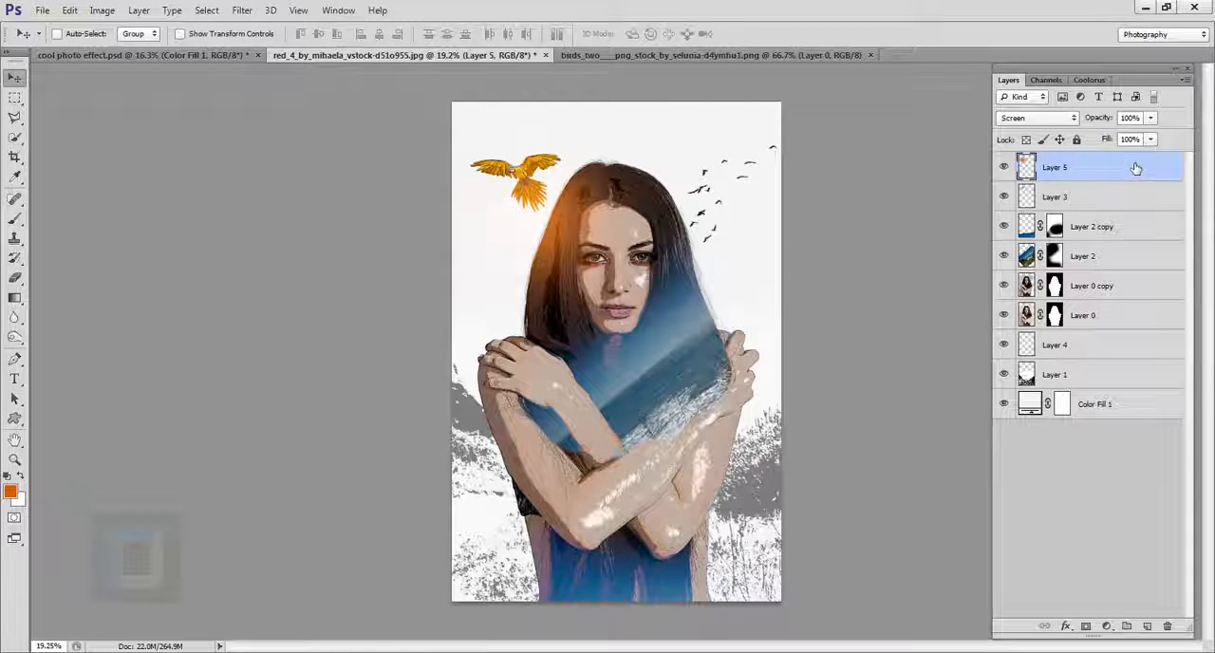
Step: Duplicate the orange glow layer and move the copy to the image's lower right, beside the woman's waist
key("ctrl+j")
left_click_drag(560, 257, 714, 591)
key("ctrl+plus")
scroll(619, 601, "up", 3)
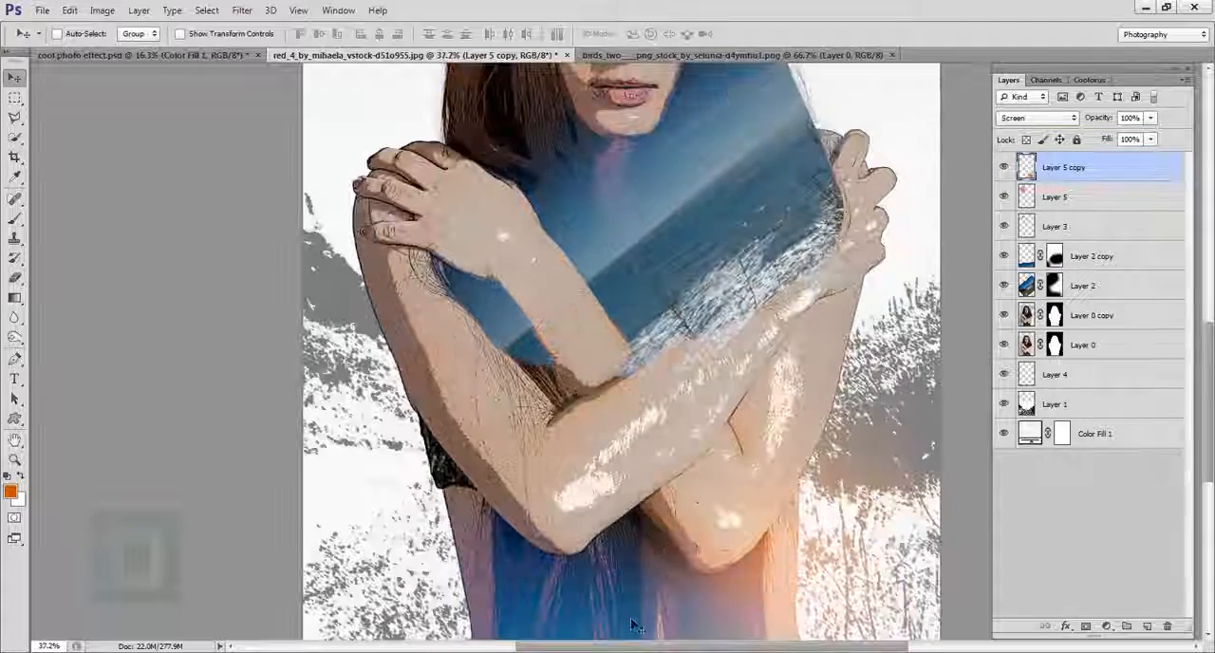
Step: Soften the copied glow near the image's lower edge with the Eraser and nudge it closer to the woman's waist
left_click(14, 277)
scroll(740, 560, "down", 2)
mouse_move(633, 652)
left_mouse_down()
mouse_move(639, 610)
mouse_move(645, 652)
left_mouse_up()
scroll(818, 560, "down", 2)
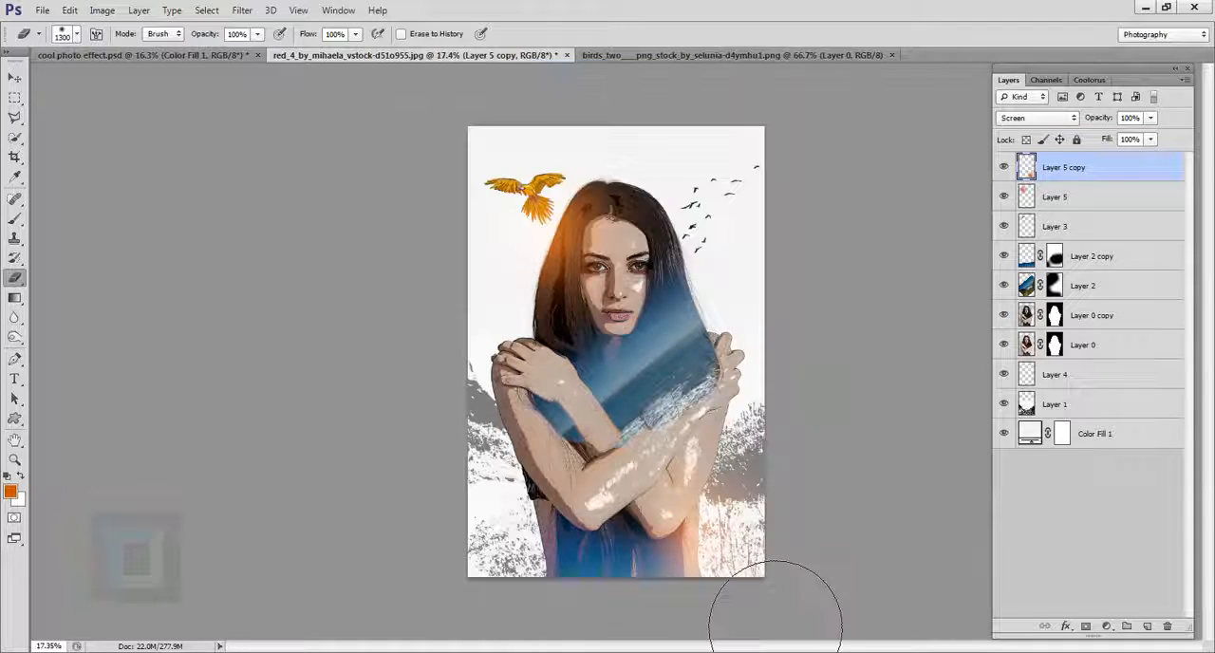
left_click(15, 80)
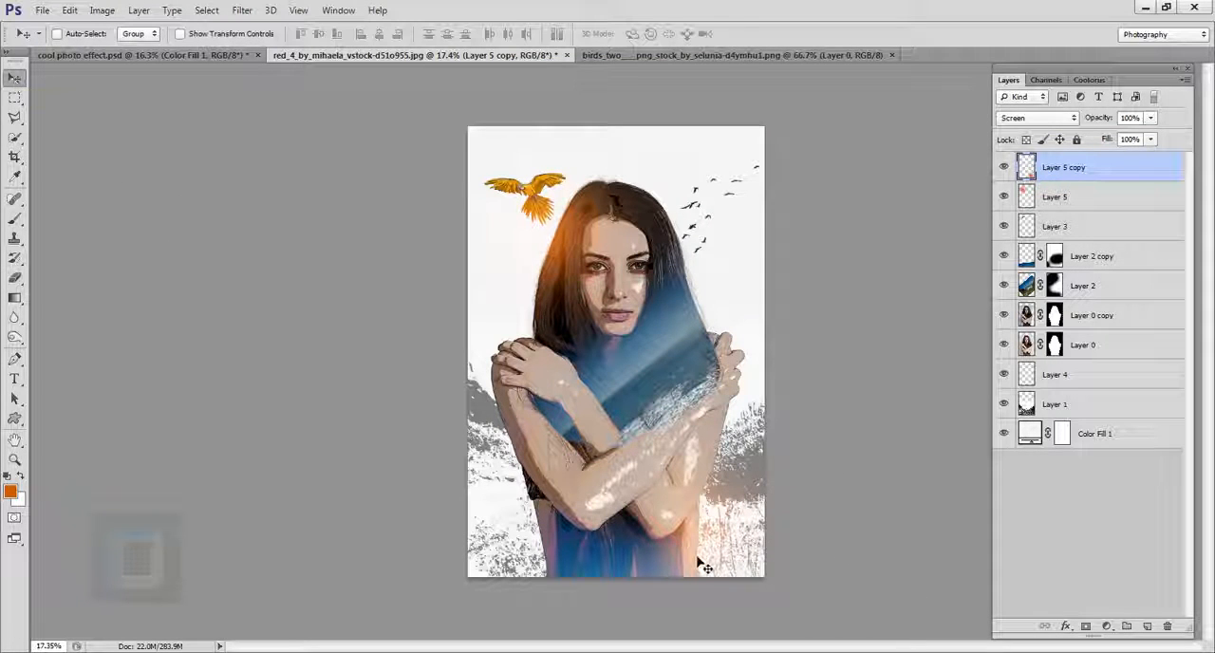
mouse_move(700, 564)
left_mouse_down()
mouse_move(703, 575)
mouse_move(685, 556)
left_mouse_up()
scroll(743, 570, "up", 1)
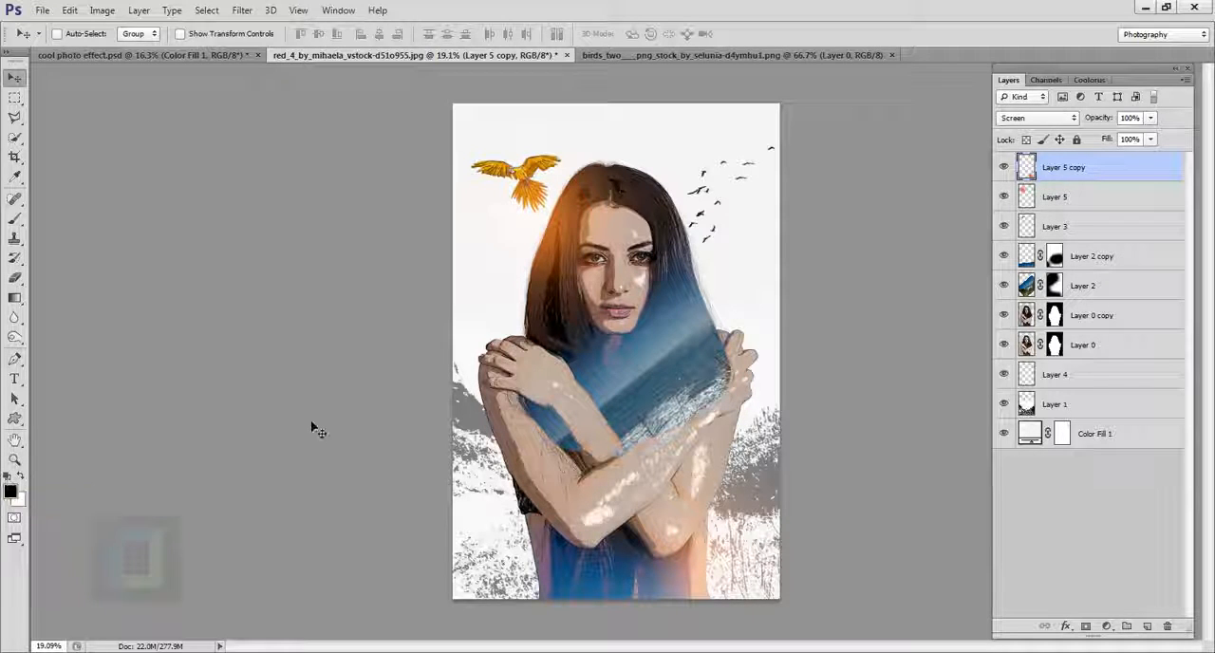
Step: Reset the foreground to black and add a Gradient fill layer on top using the Foreground to Transparent preset
key("d")
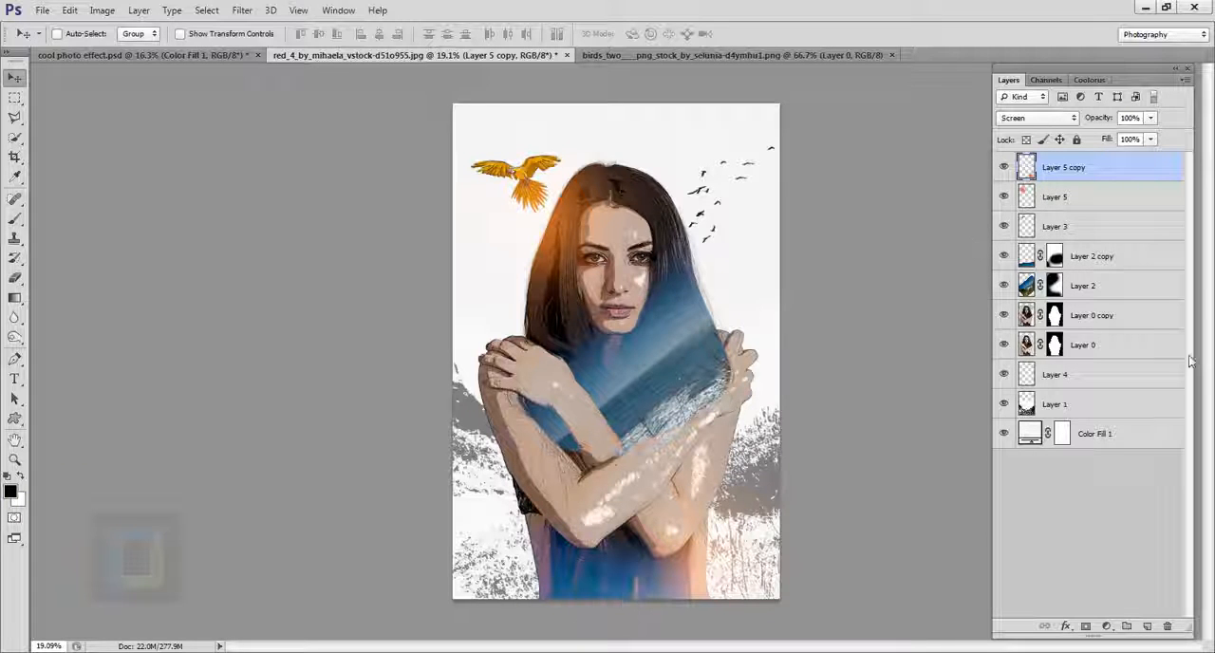
left_click(1108, 627)
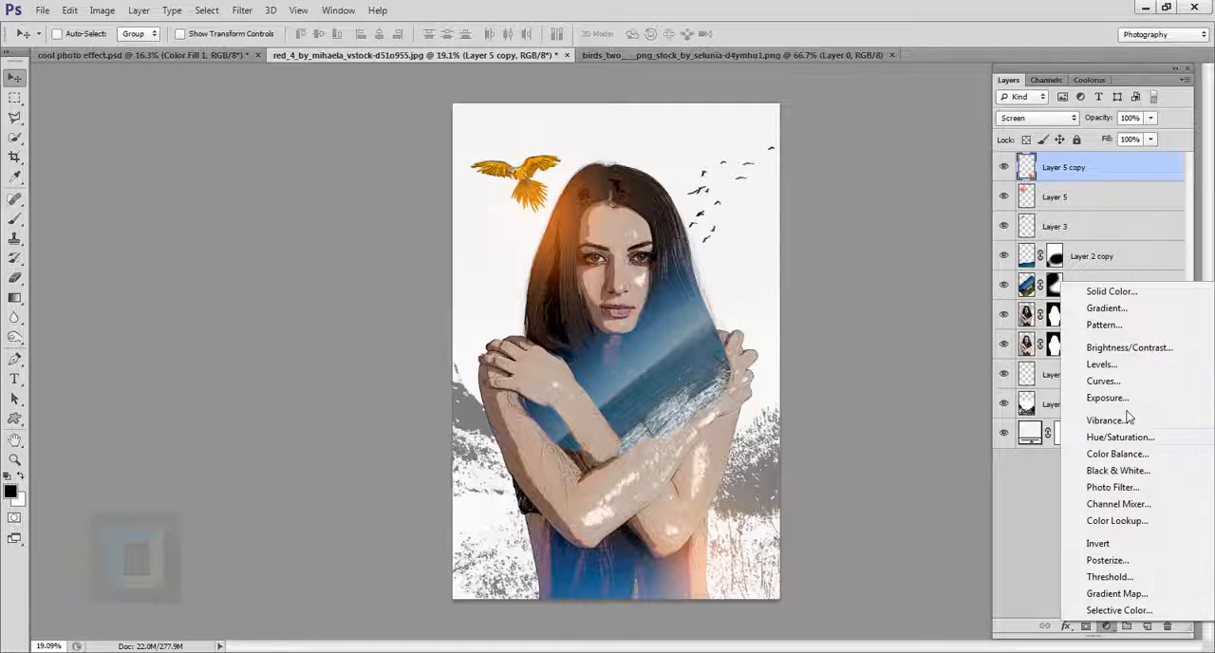
left_click(1105, 309)
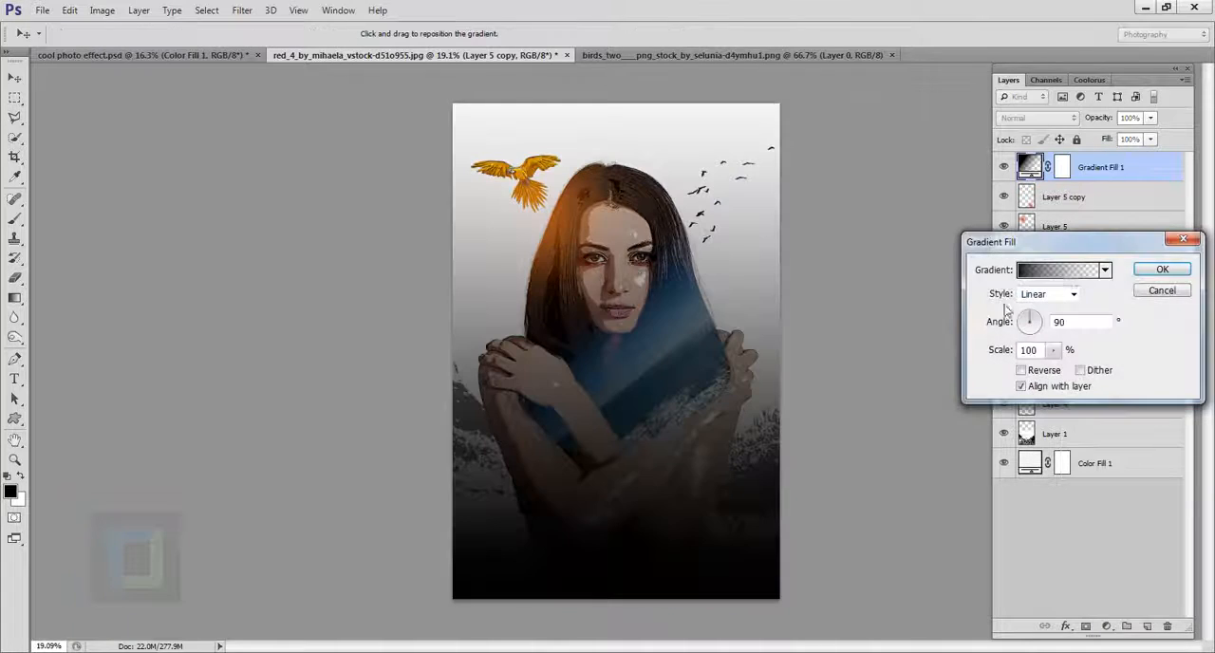
left_click(1068, 271)
left_click(945, 92)
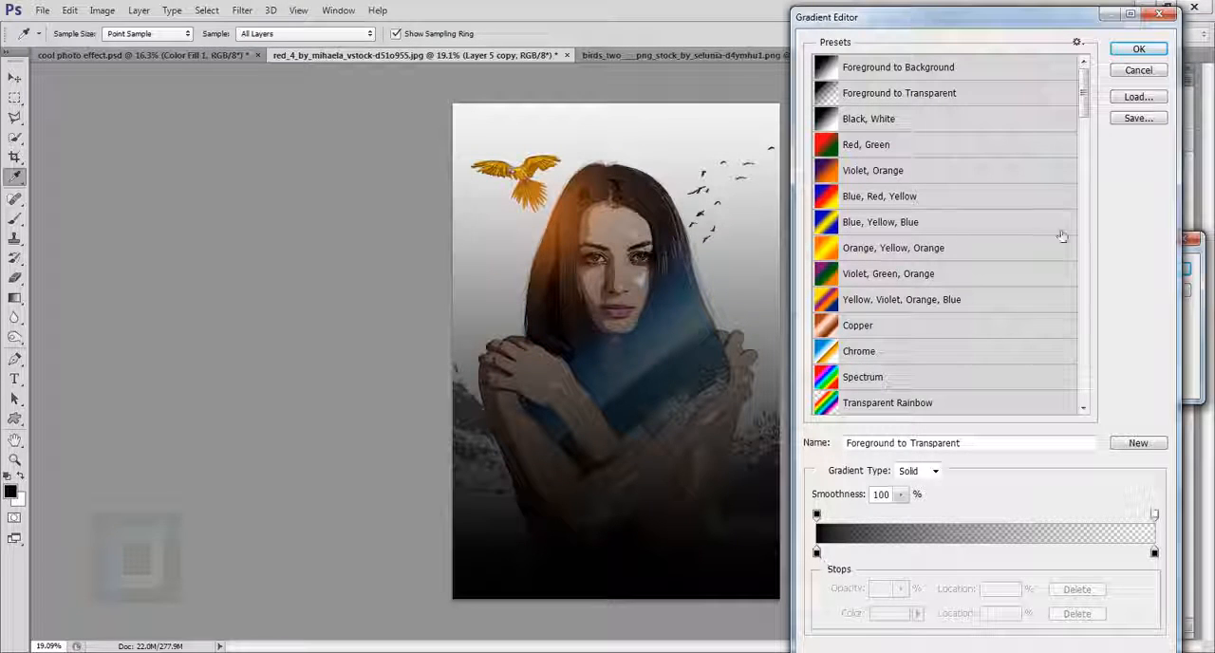
left_click(1140, 50)
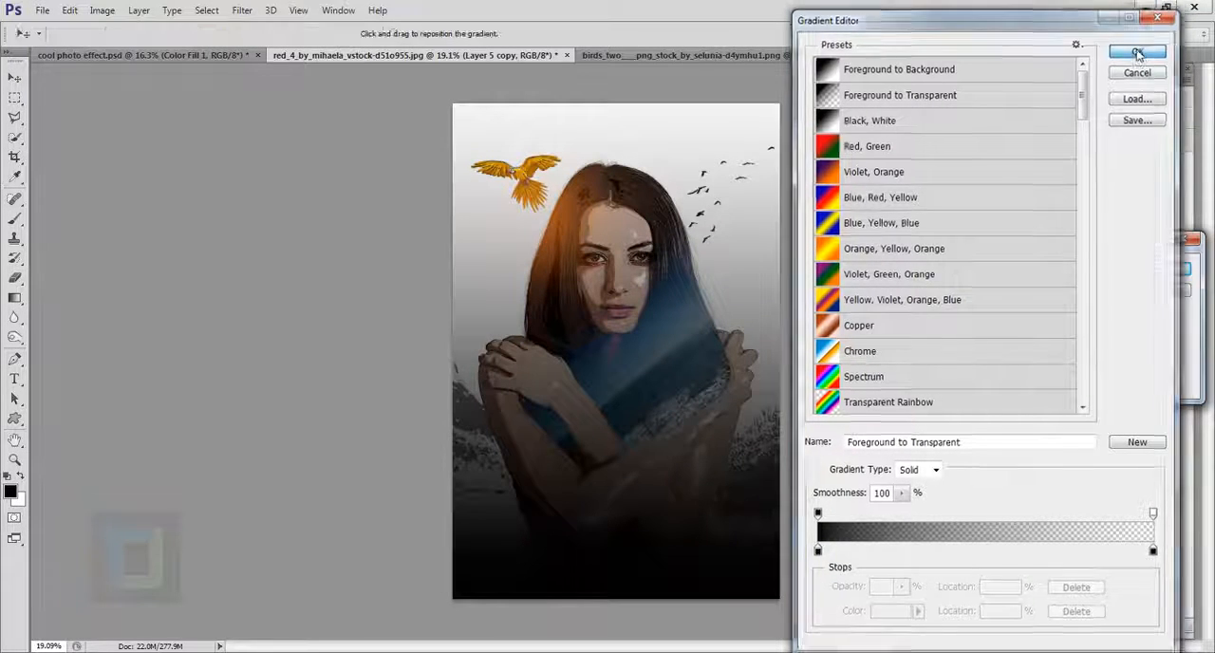
Step: Turn the gradient fill into a vignette with Radial style, Reverse enabled and a scale of 258%
left_click(1054, 294)
left_click(1041, 322)
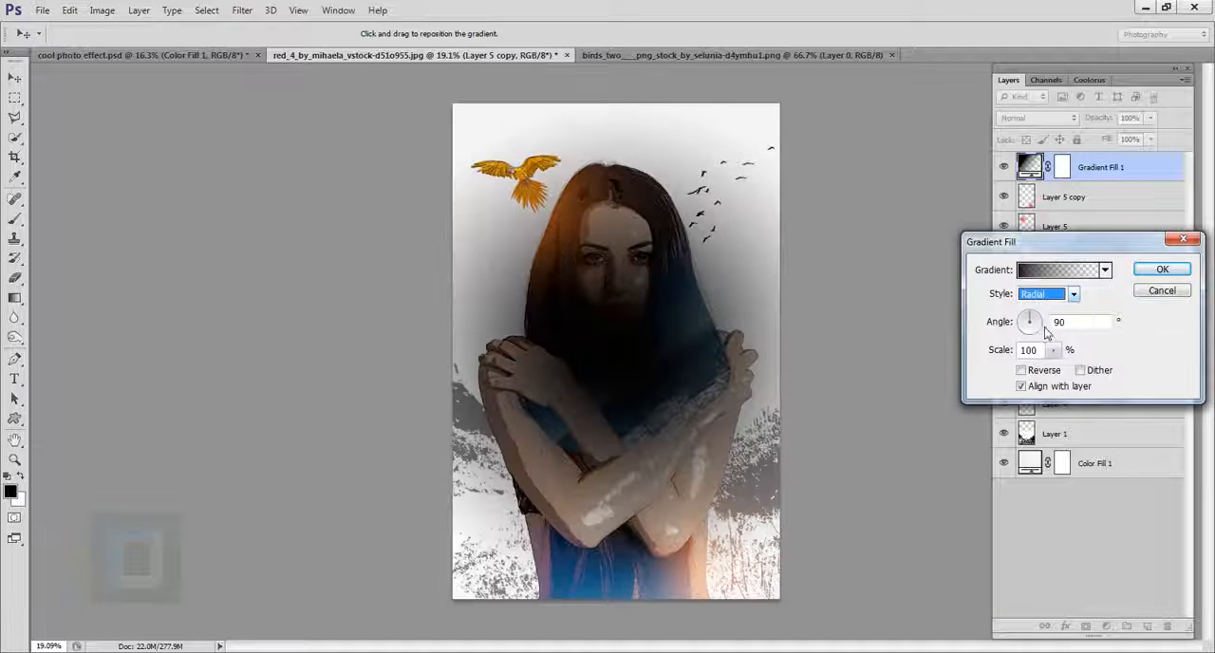
left_click(1022, 371)
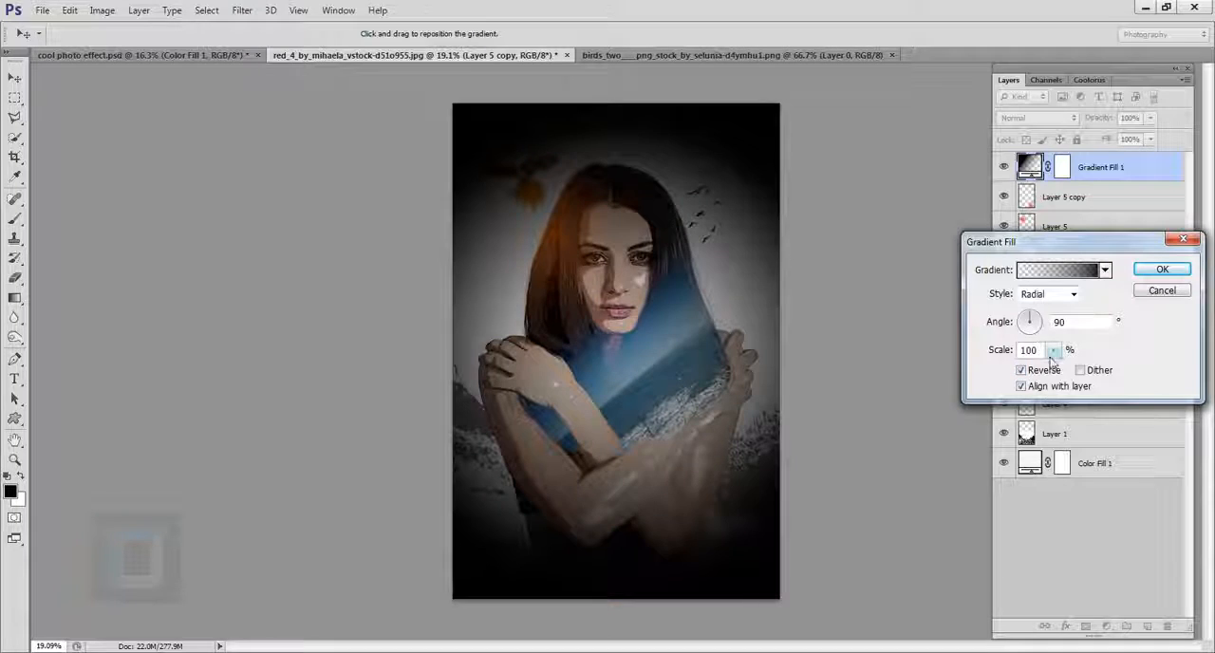
left_click(1053, 351)
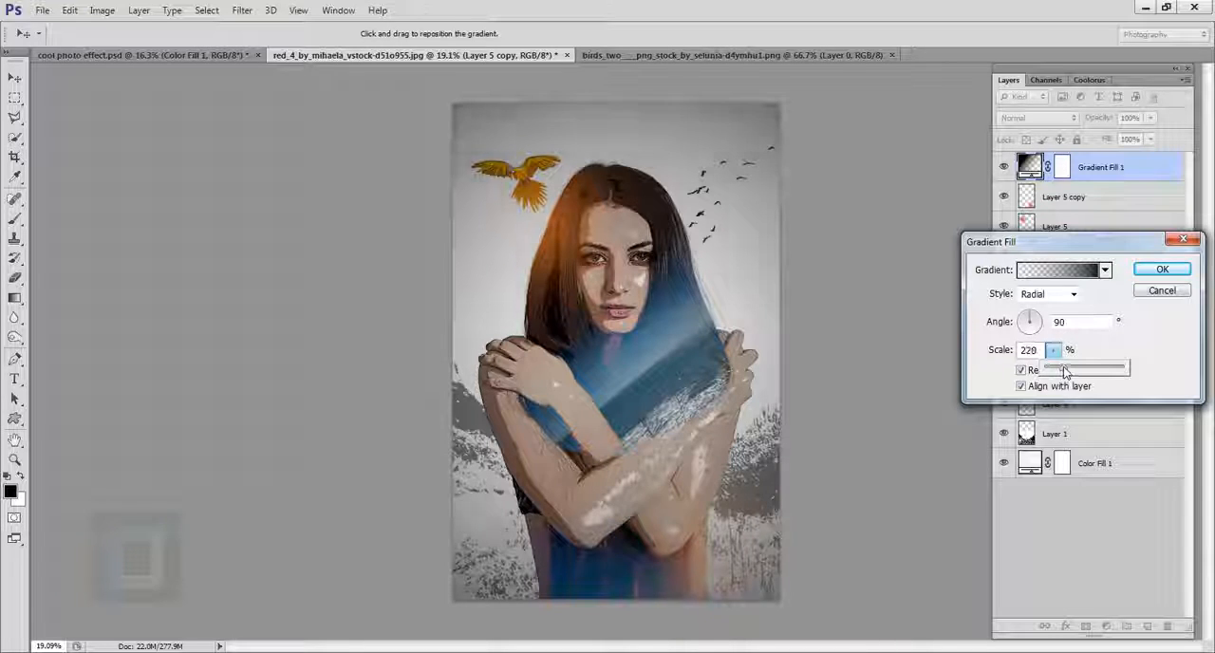
left_click_drag(1065, 370, 1068, 371)
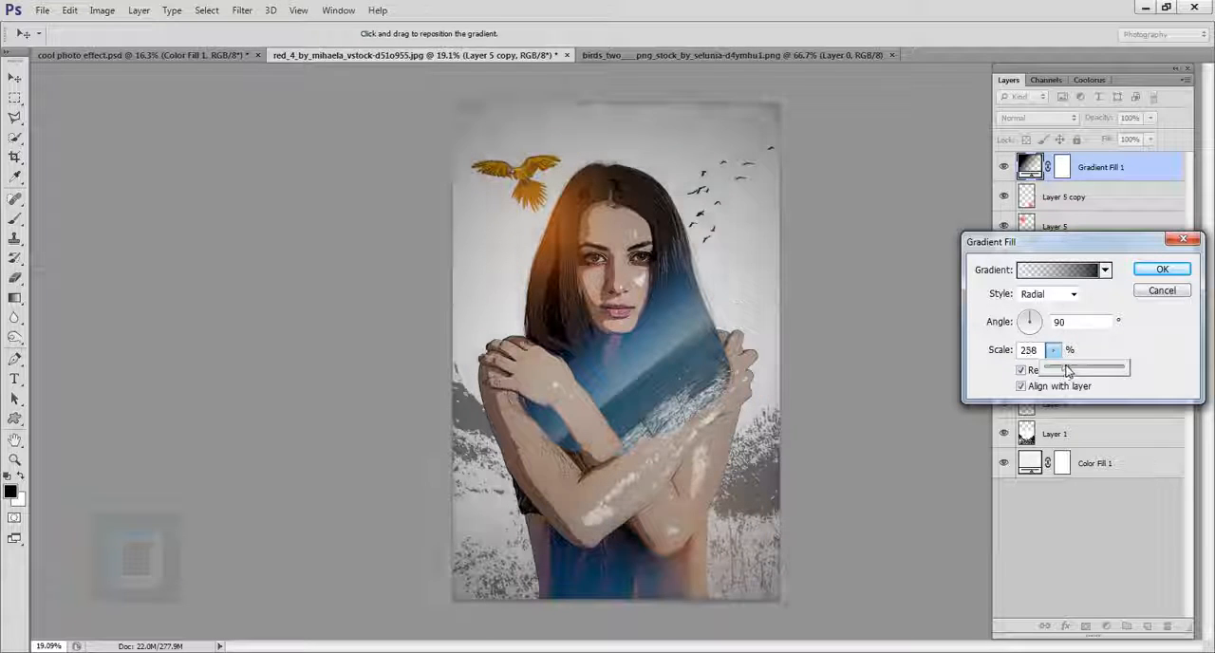
left_click(1162, 269)
Step: Paint black over the woman on the Gradient Fill 1 mask with a 1300 px Brush to remove the vignette there
left_click(1065, 168)
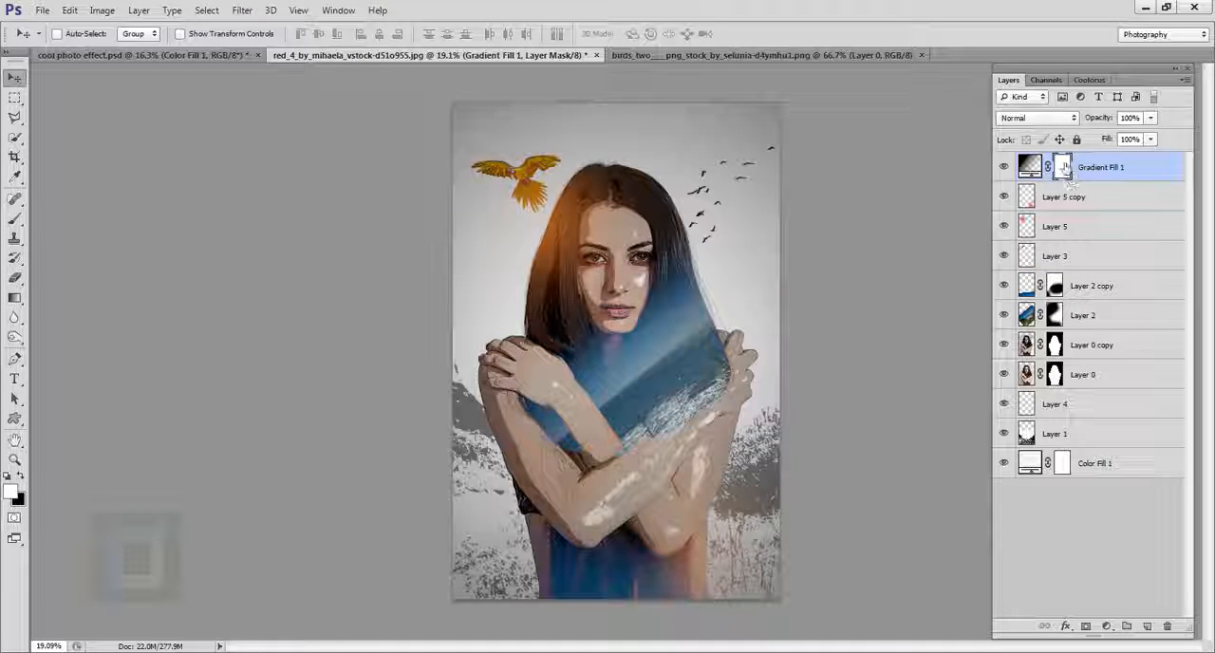
right_click(17, 220)
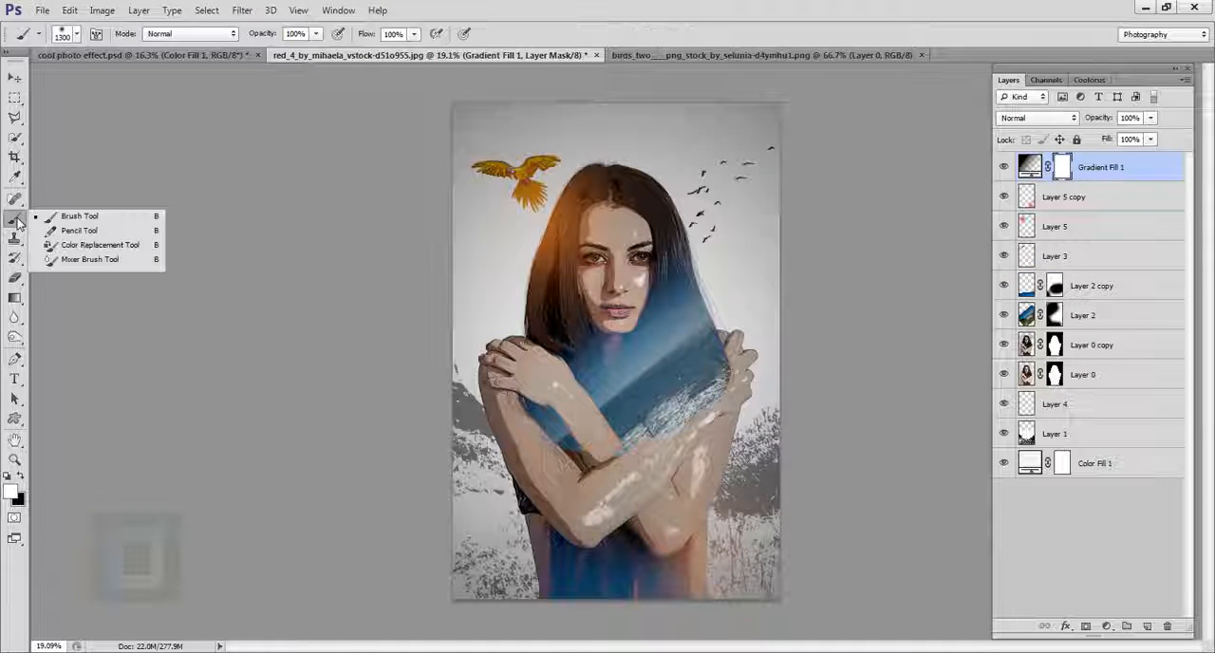
left_click(67, 216)
left_click(21, 478)
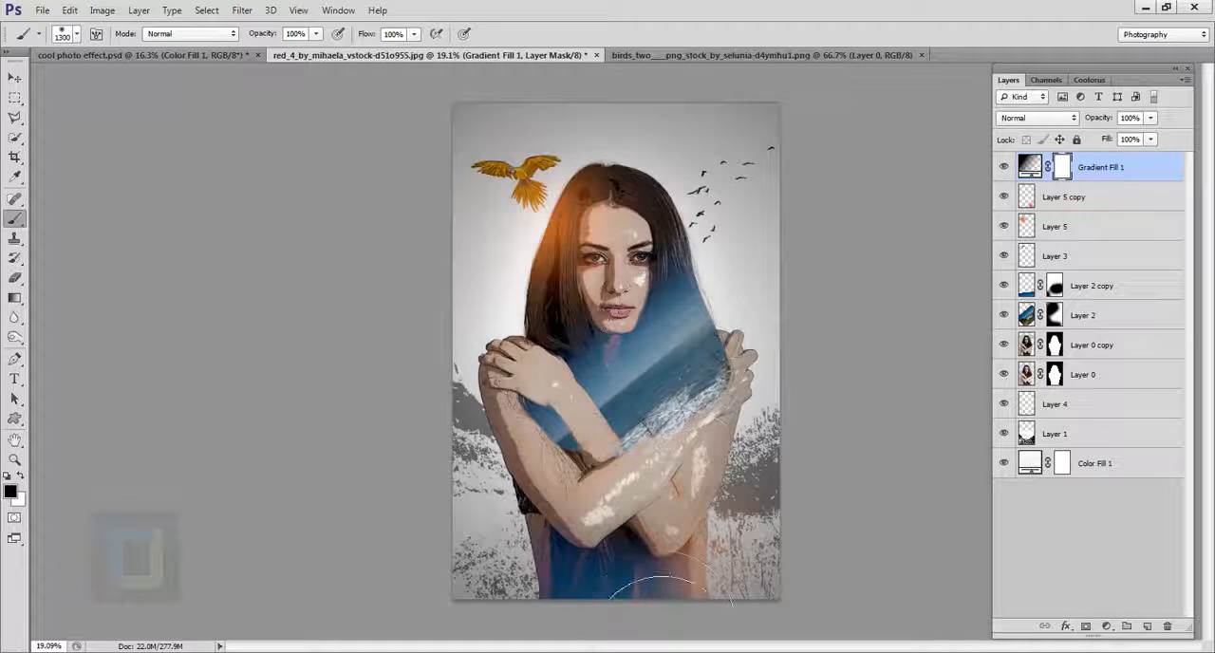
mouse_move(652, 617)
left_mouse_down()
mouse_move(690, 616)
mouse_move(684, 339)
mouse_move(693, 343)
mouse_move(671, 335)
mouse_move(709, 333)
mouse_move(805, 456)
mouse_move(803, 478)
mouse_move(706, 557)
left_mouse_up()
Step: Paint white on the gradient mask around the figure to bring back the vignette, then restore black as foreground
key("x")
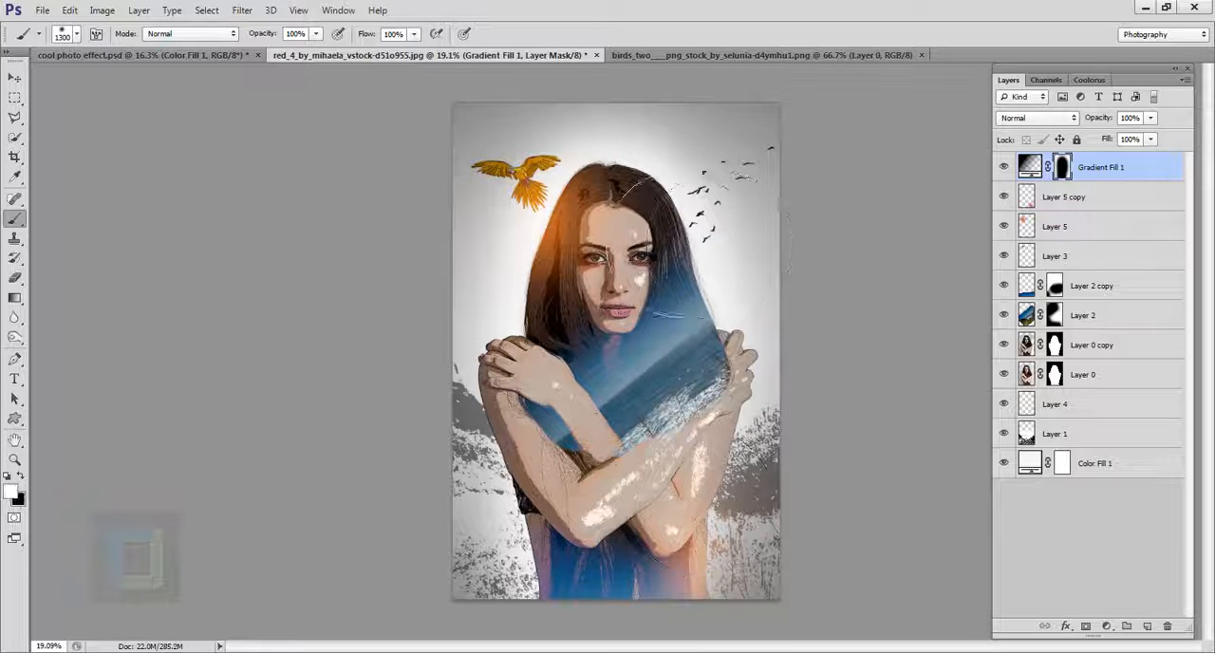
mouse_move(582, 208)
left_mouse_down()
mouse_move(509, 275)
mouse_move(529, 280)
mouse_move(533, 256)
mouse_move(519, 313)
mouse_move(523, 432)
mouse_move(494, 546)
mouse_move(517, 617)
left_mouse_up()
mouse_move(897, 534)
left_mouse_down()
mouse_move(846, 352)
mouse_move(836, 235)
mouse_move(836, 249)
mouse_move(802, 181)
mouse_move(620, 161)
left_mouse_up()
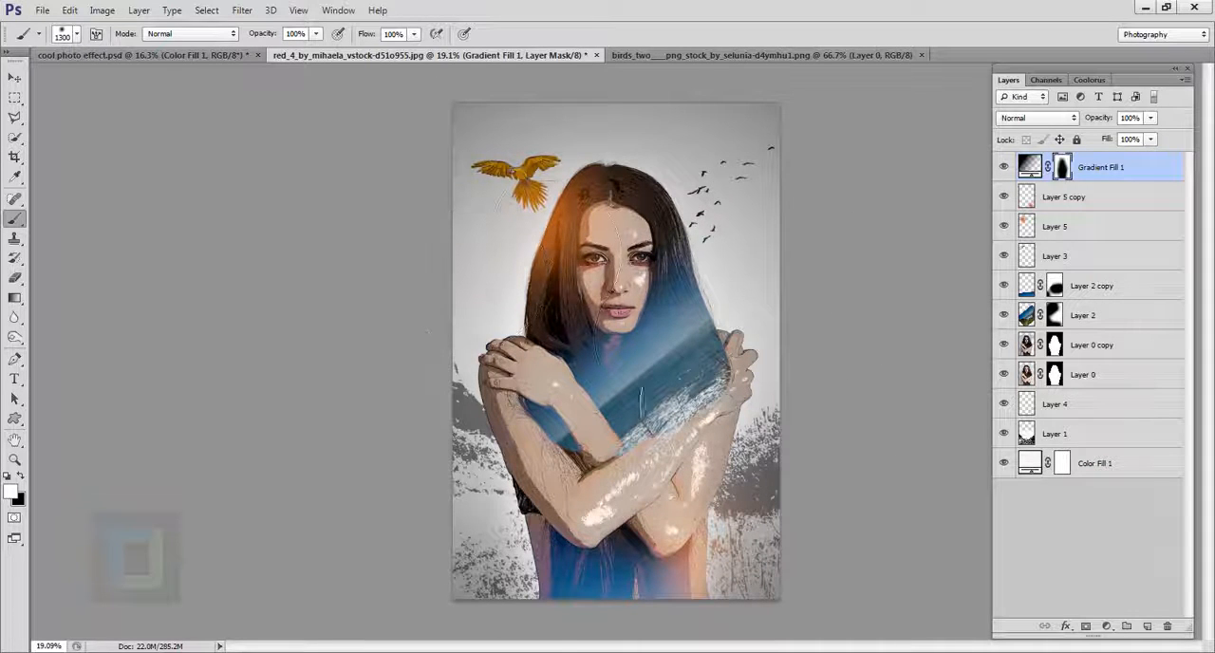
key("x")
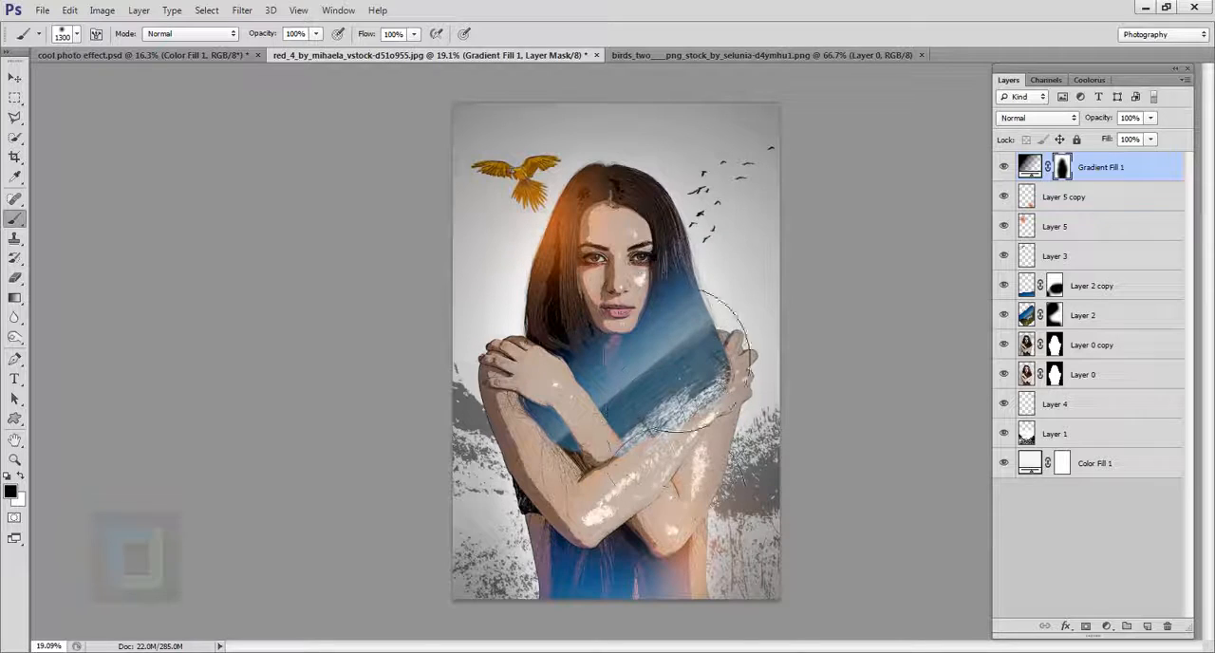
Step: Compare the image with and without the vignette, and reduce the Gradient Fill 1 opacity to 41%
left_click(1003, 168)
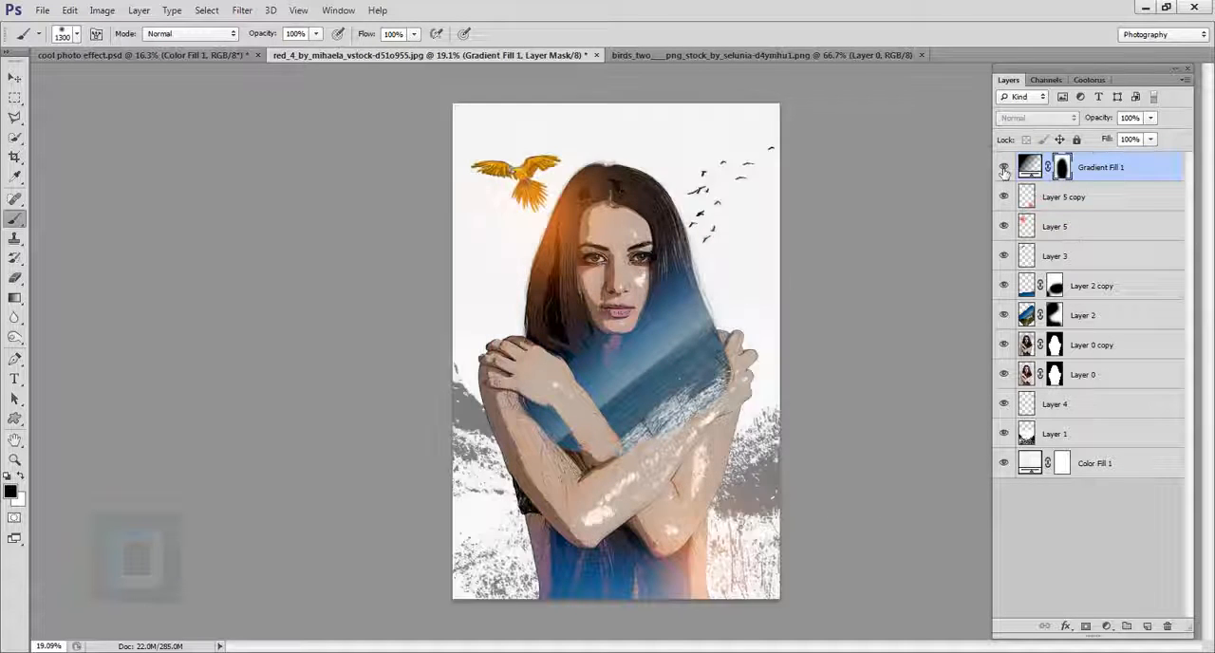
left_click(1004, 168)
left_click(1152, 117)
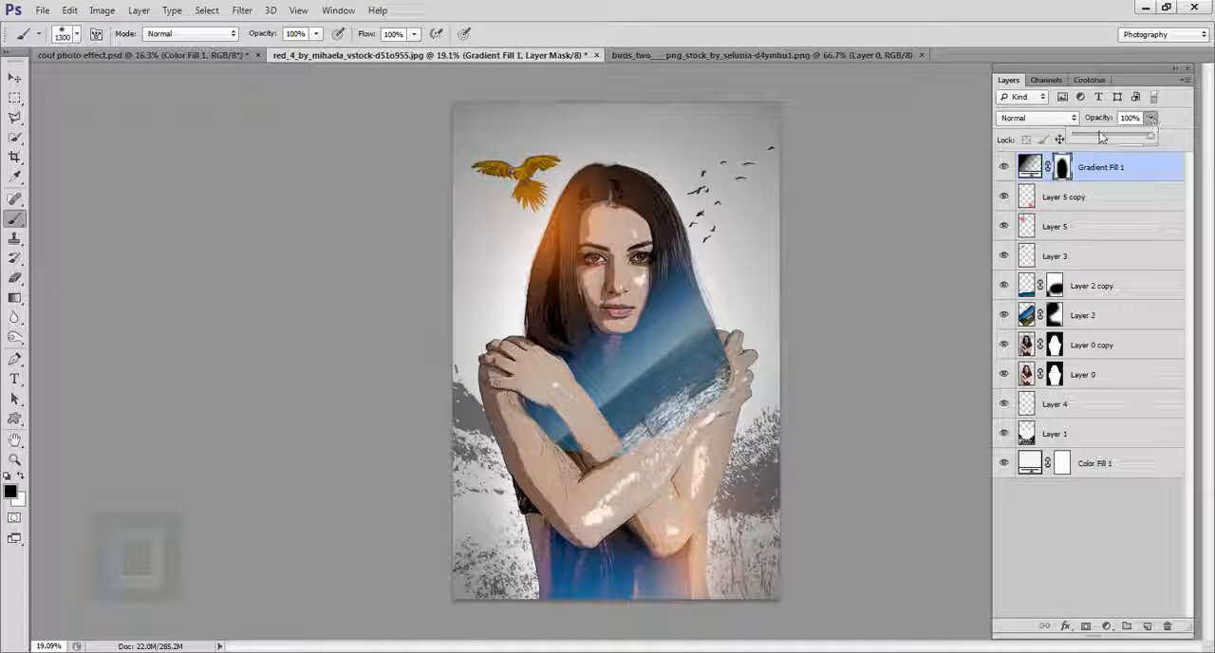
left_click(1108, 139)
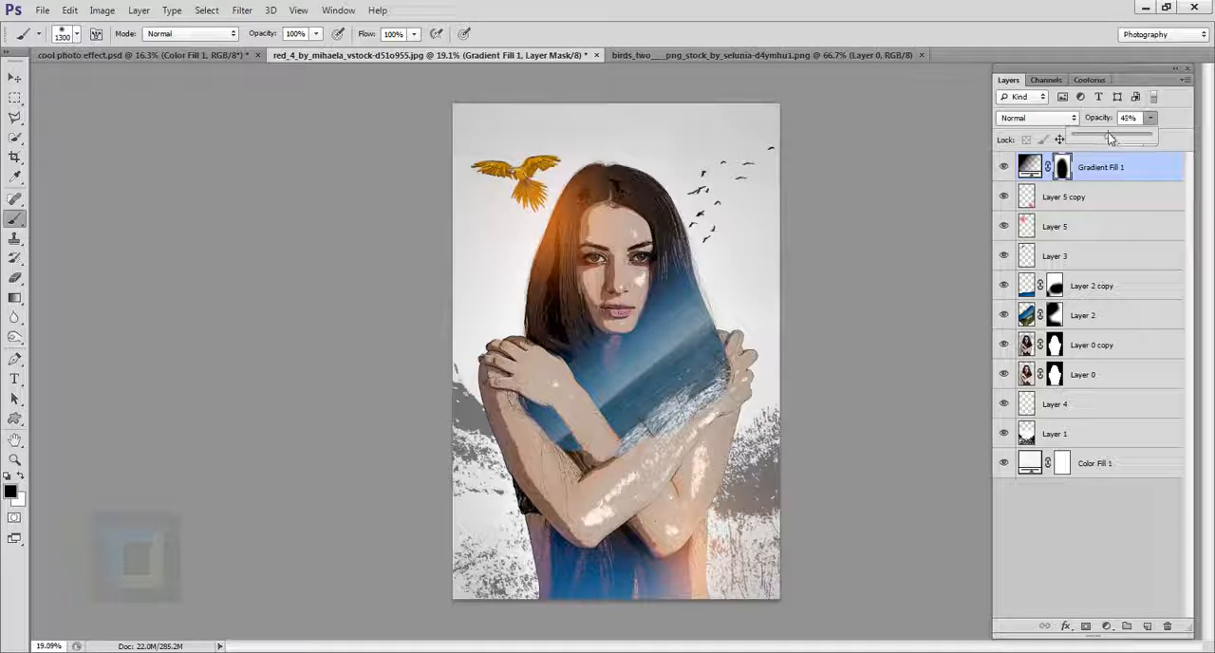
Step: Reduce the Gradient Fill 1 opacity to 38% and compare the image with and without the vignette
left_click_drag(1106, 134, 1103, 135)
left_click(1003, 167)
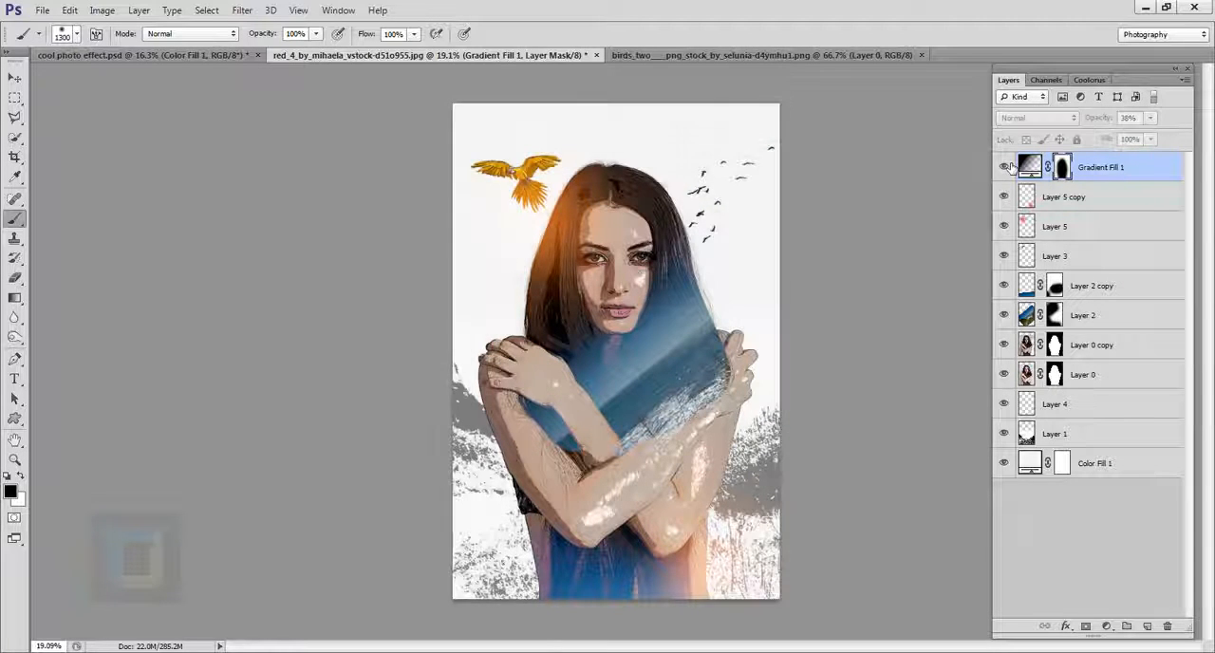
left_click(1004, 167)
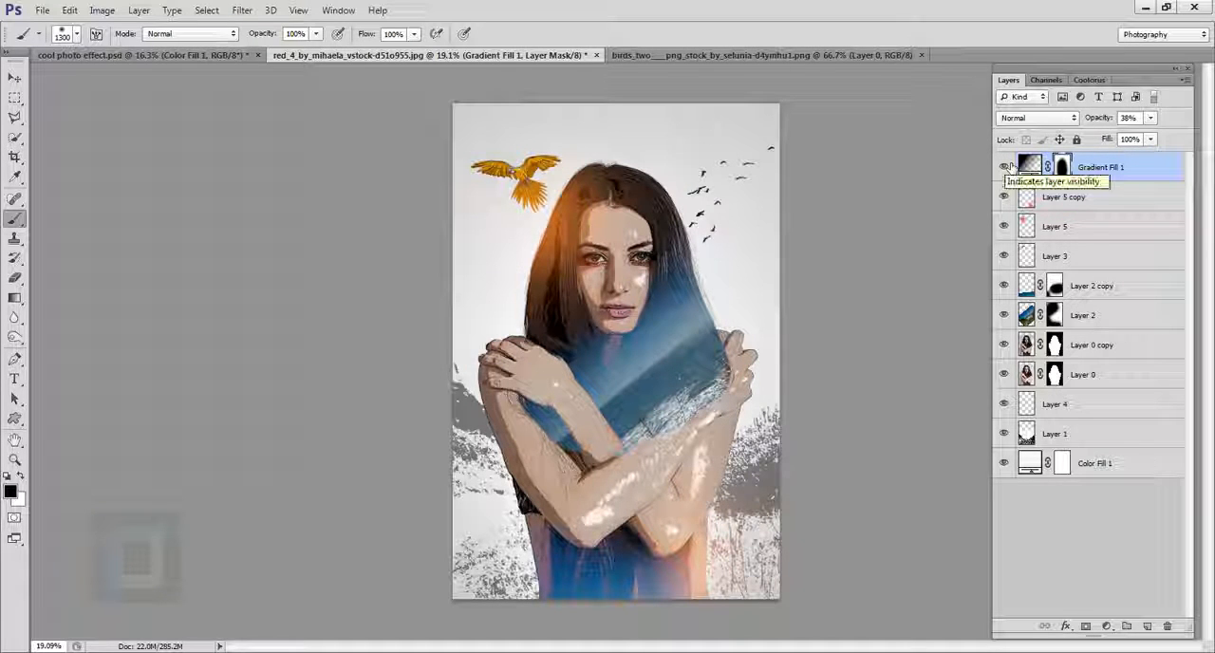
Step: Add a Brightness/Contrast adjustment layer above Gradient Fill 1 and set its contrast to 60
left_click(1106, 627)
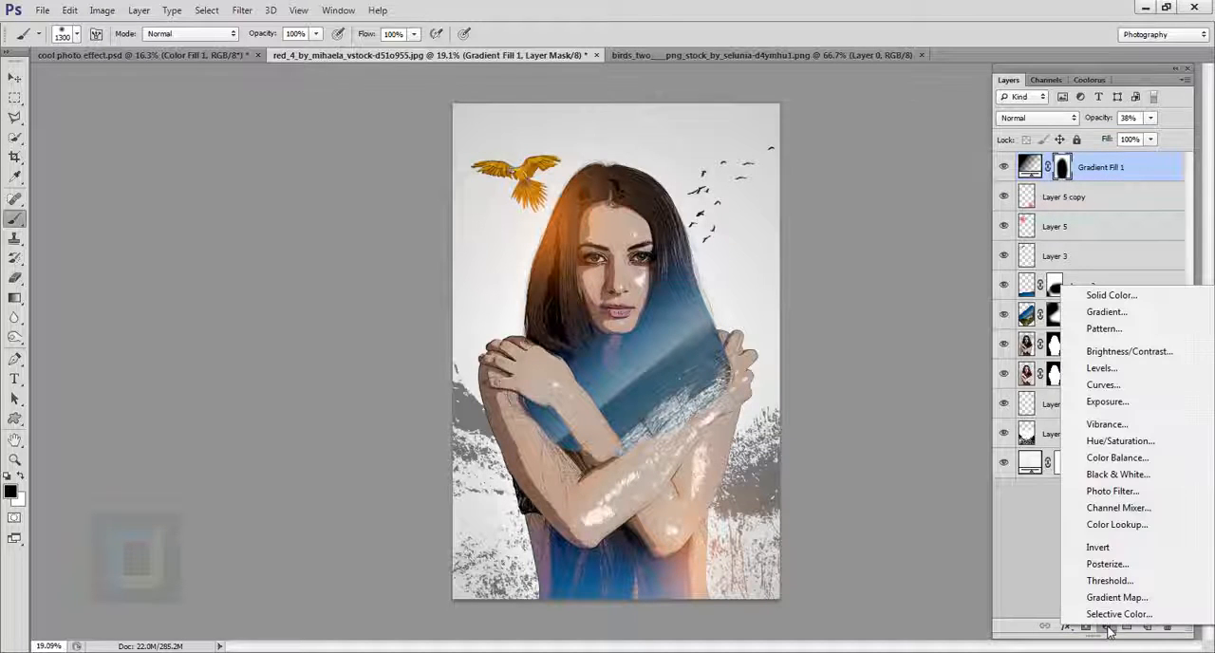
left_click(1124, 352)
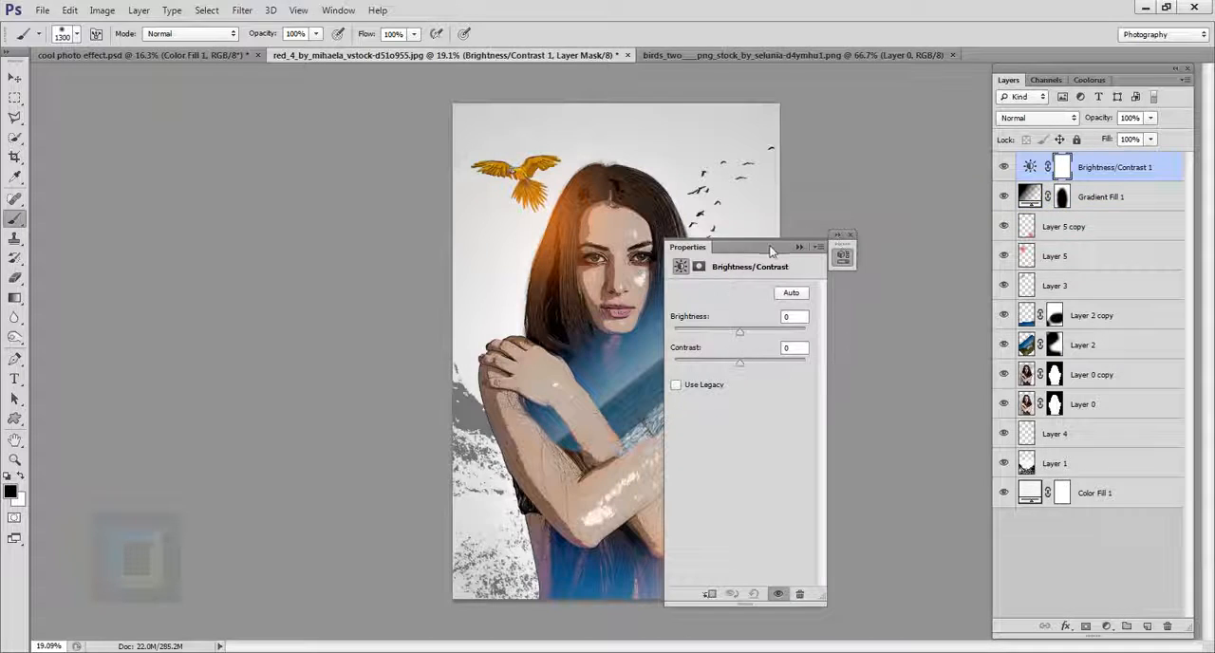
left_click_drag(760, 245, 887, 244)
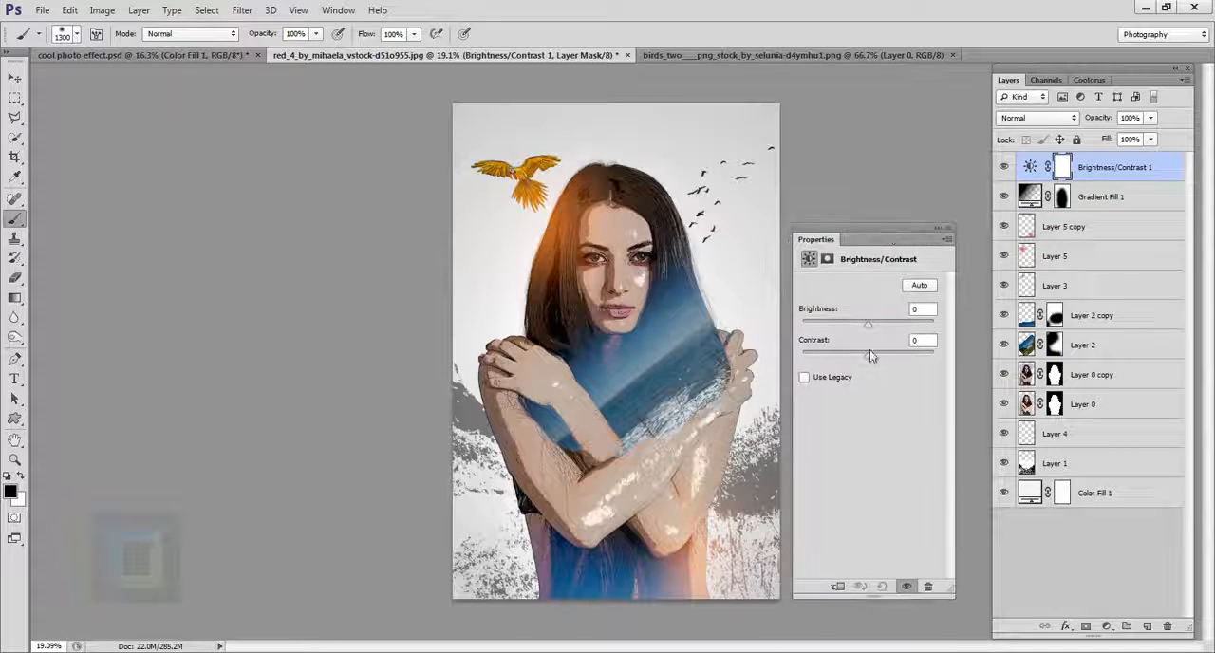
left_click_drag(868, 354, 955, 371)
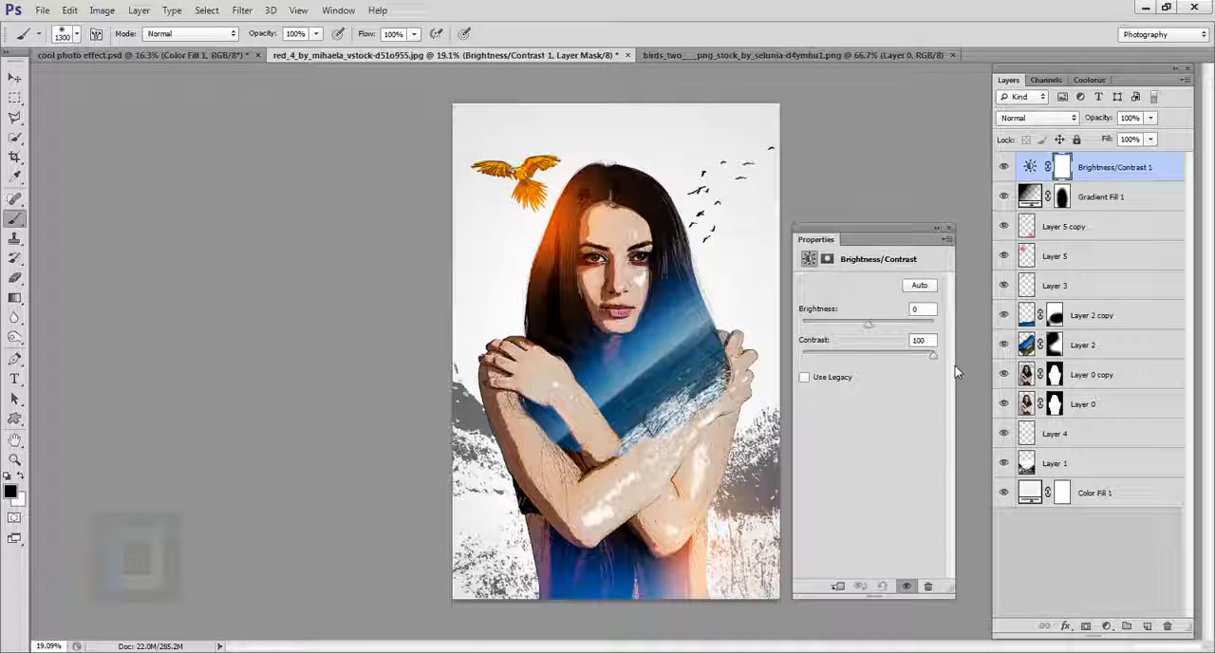
left_click_drag(935, 365, 907, 363)
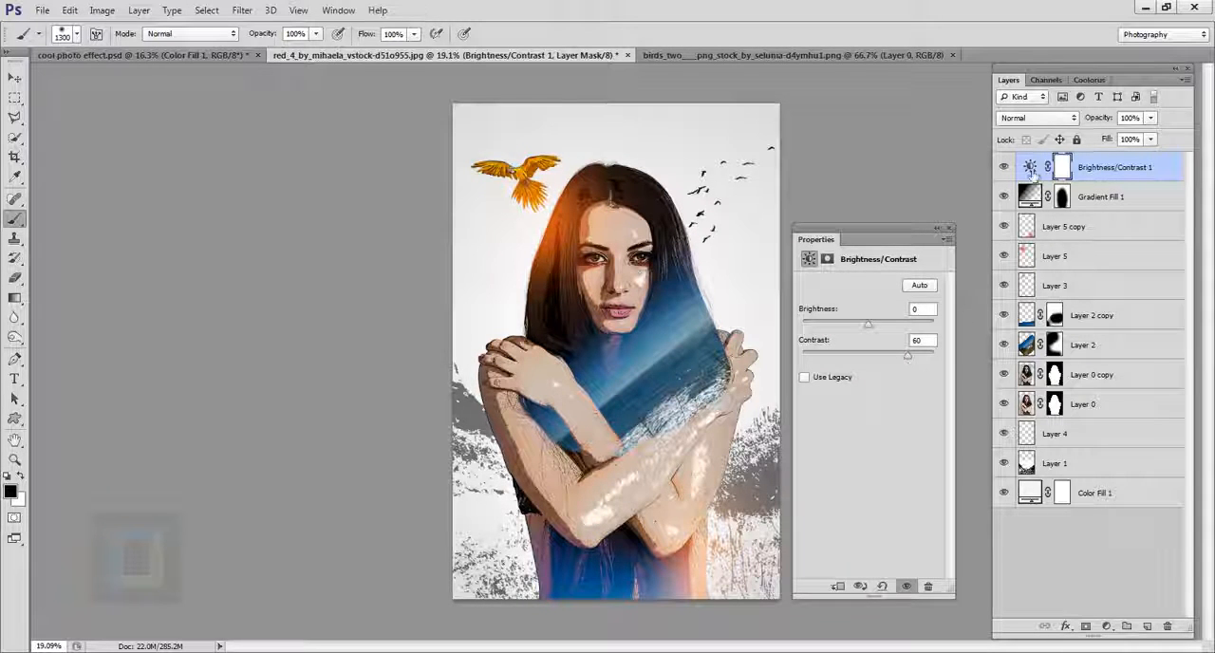
Step: Compare the image with and without the Brightness/Contrast adjustment, and fine-tune its contrast to 55
left_click(1007, 168)
left_click(1006, 168)
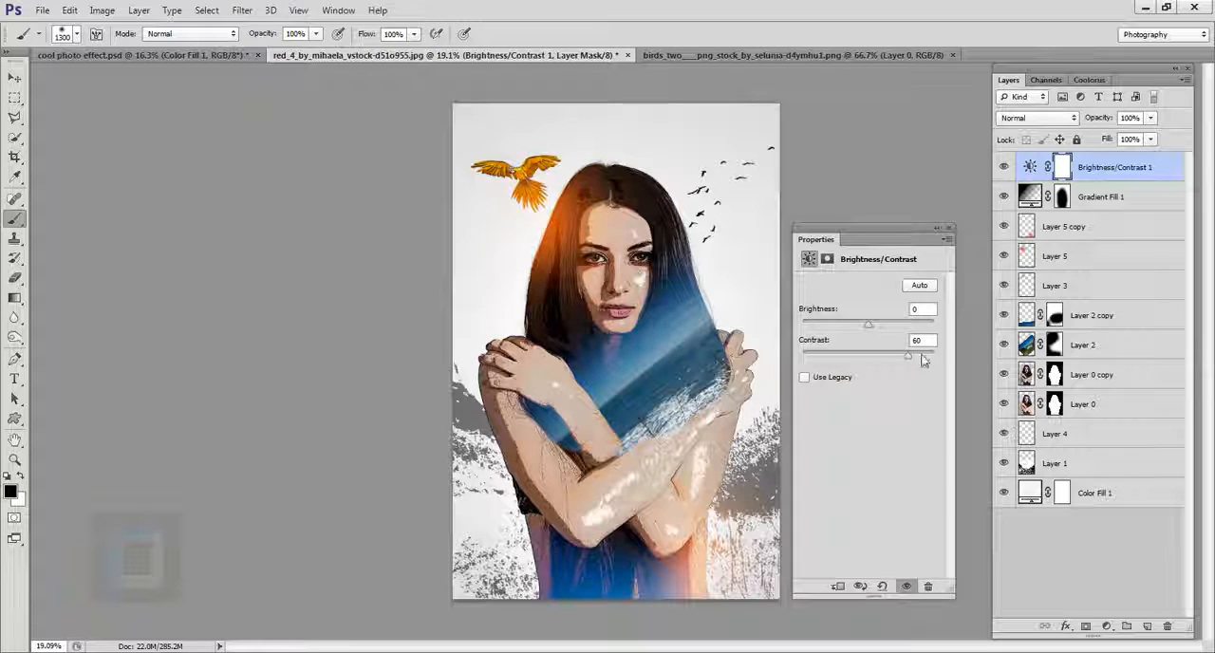
left_click_drag(911, 362, 912, 360)
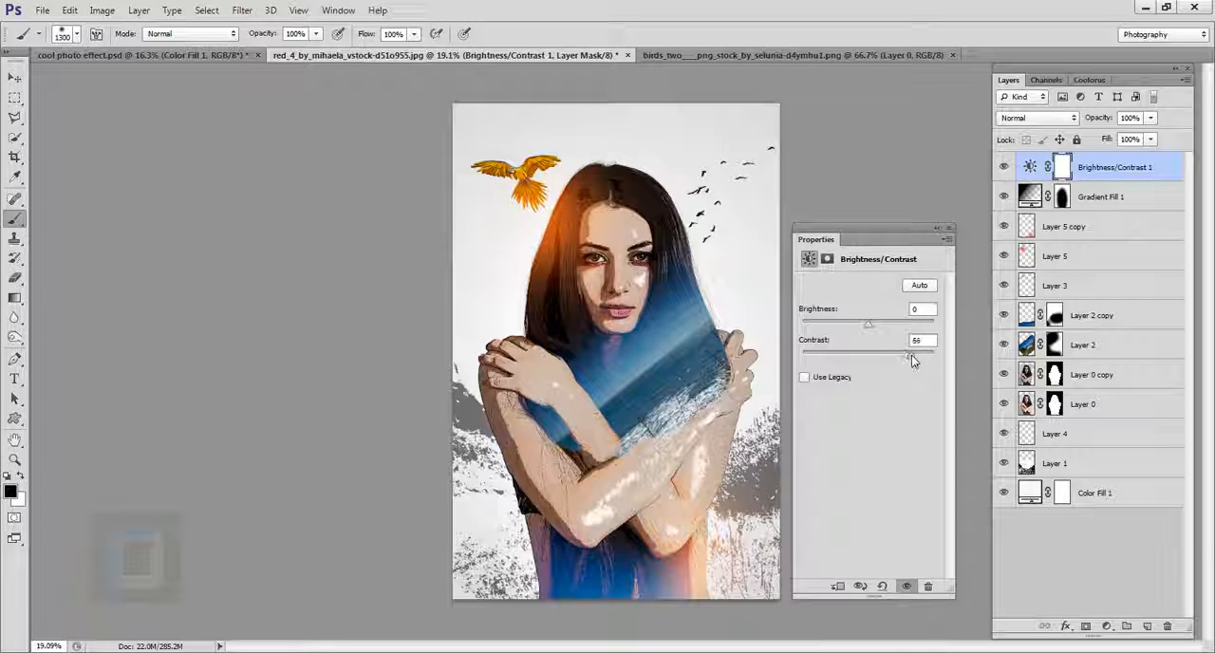
Step: Reduce the opacity of the Layer 5 glow to 89%
left_click(1080, 258)
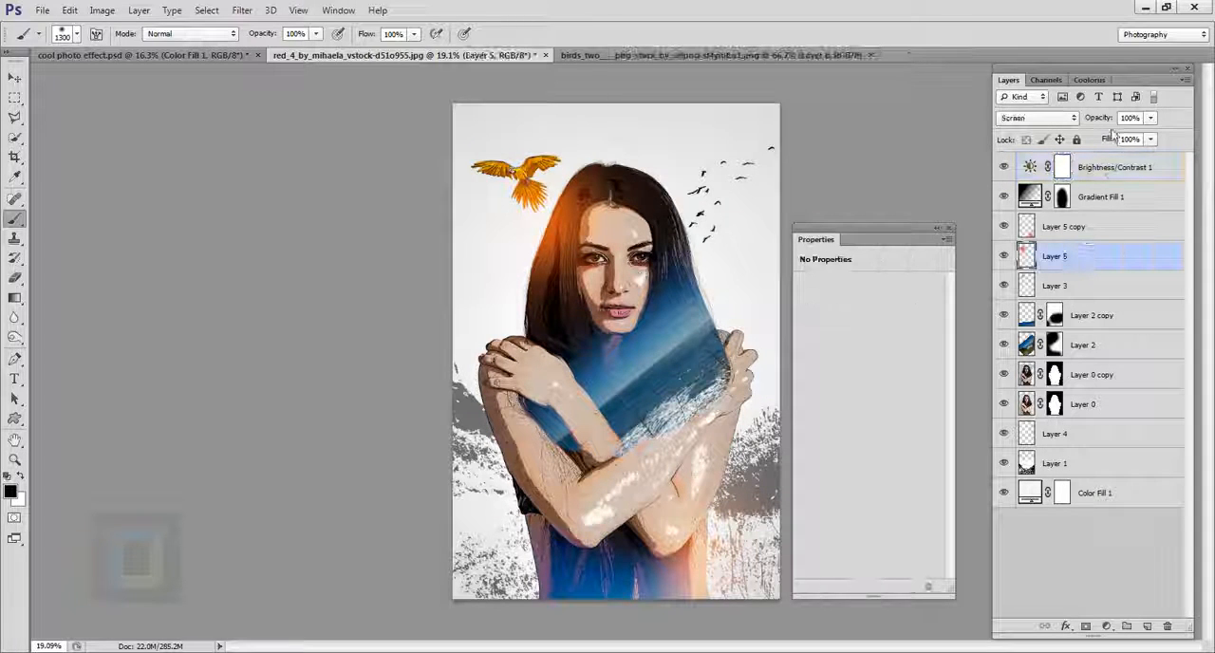
left_click_drag(1105, 124, 1099, 122)
left_click(940, 230)
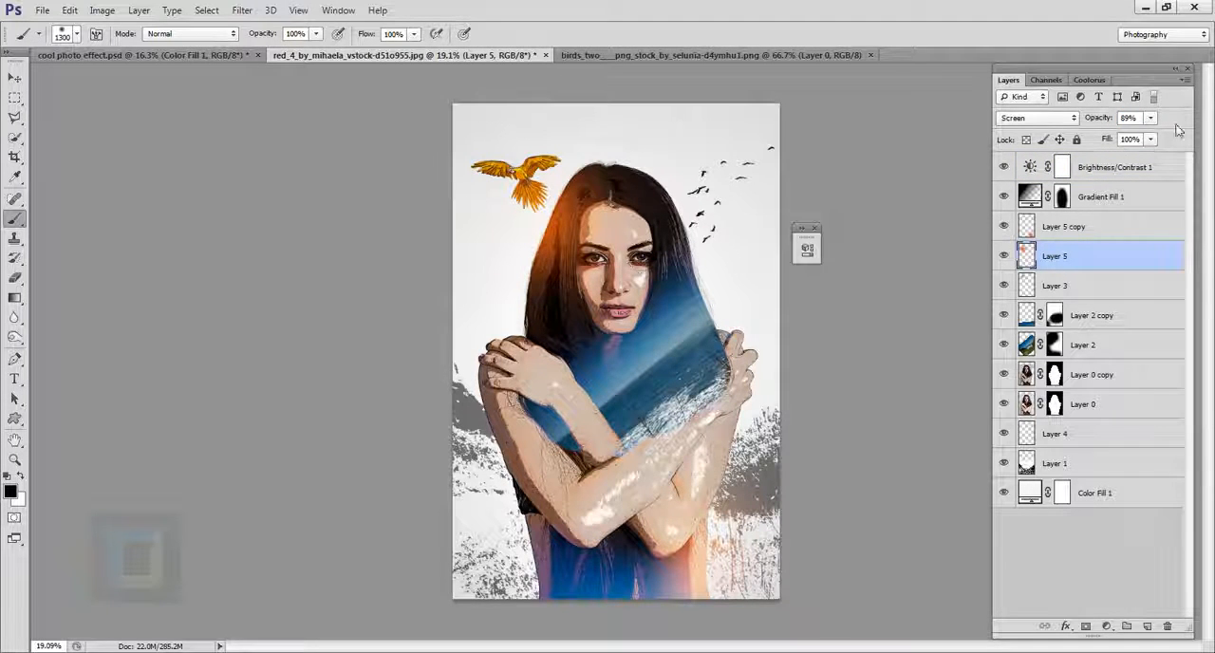
Step: Add a topmost Curves adjustment layer, setting the RGB black point's output to 12 and adding points at 189 to 207 and 74 to 86
left_click(1140, 167)
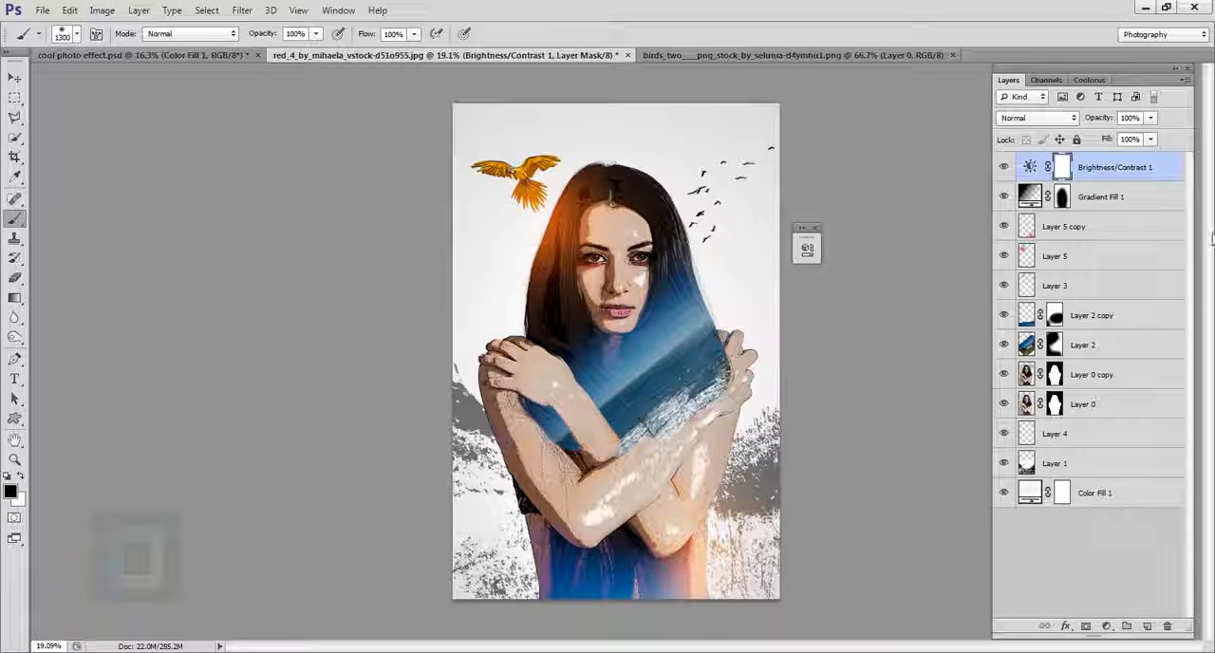
left_click(1106, 627)
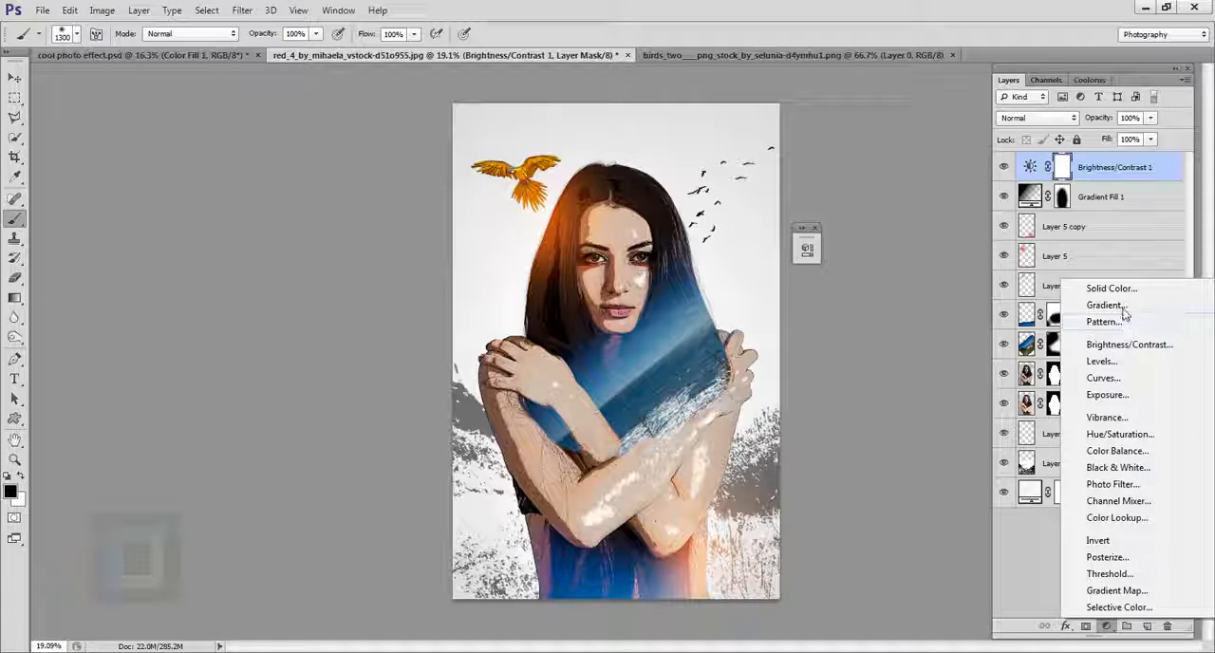
left_click(1123, 378)
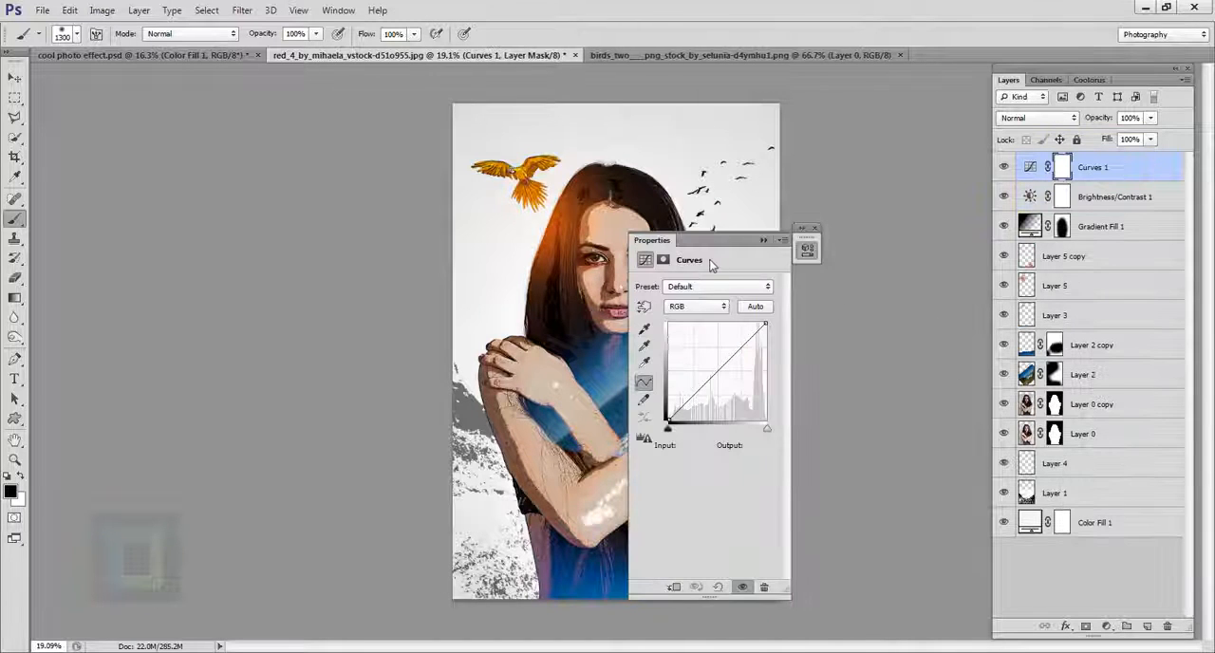
left_click_drag(709, 240, 905, 224)
left_click(874, 407)
left_click_drag(875, 409, 862, 407)
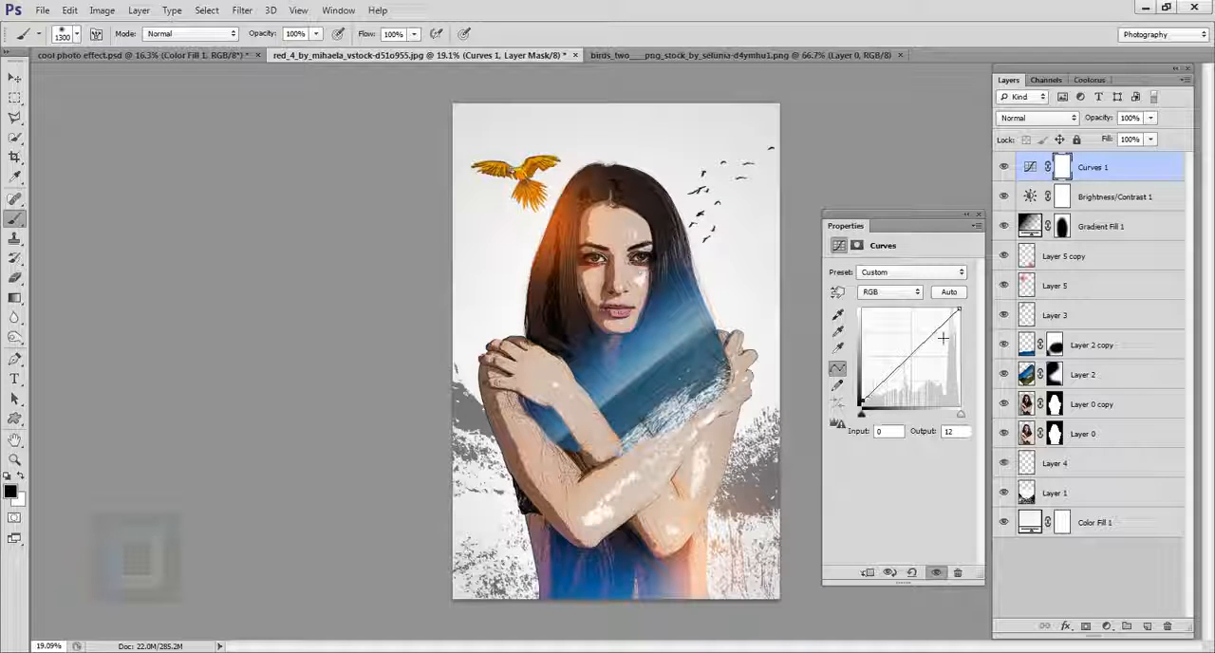
left_click_drag(938, 333, 940, 331)
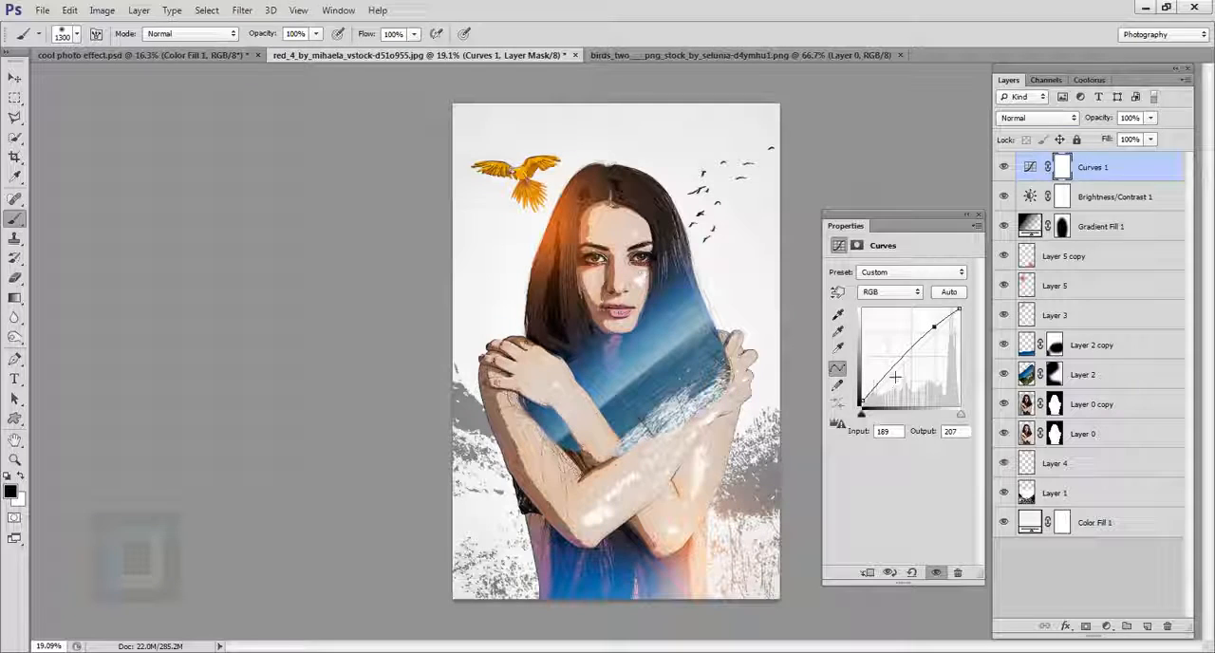
left_click_drag(896, 375, 896, 379)
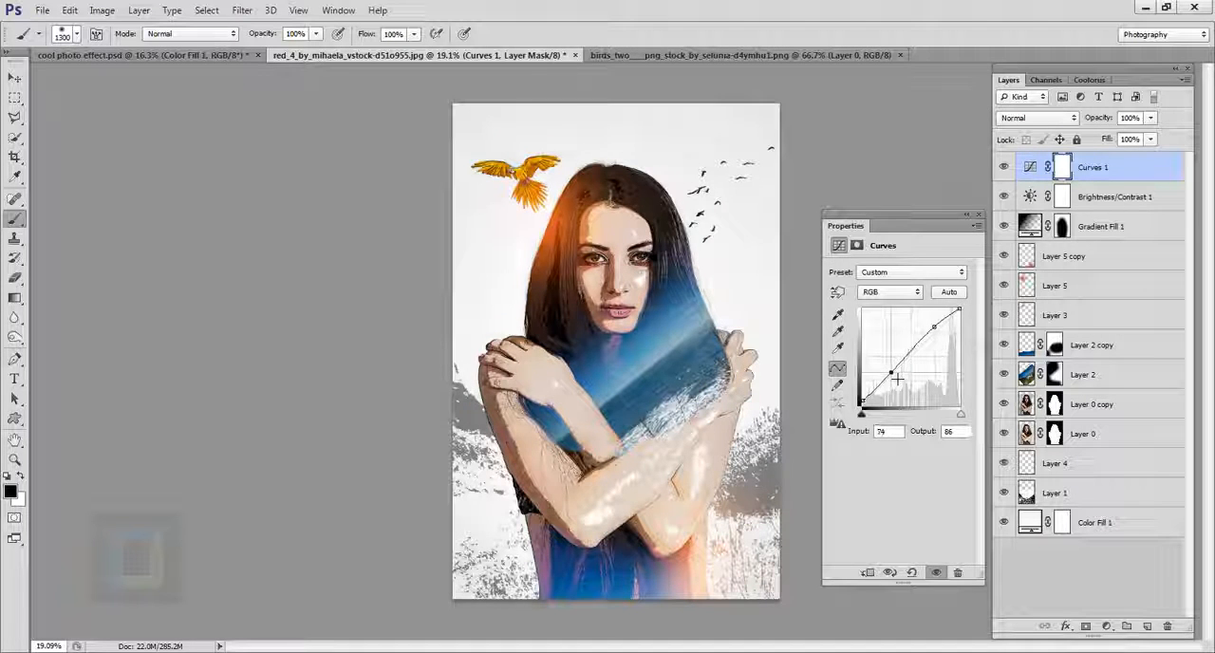
Step: Raise the black point's output of the Red curve to 16
left_click(889, 291)
left_click(883, 311)
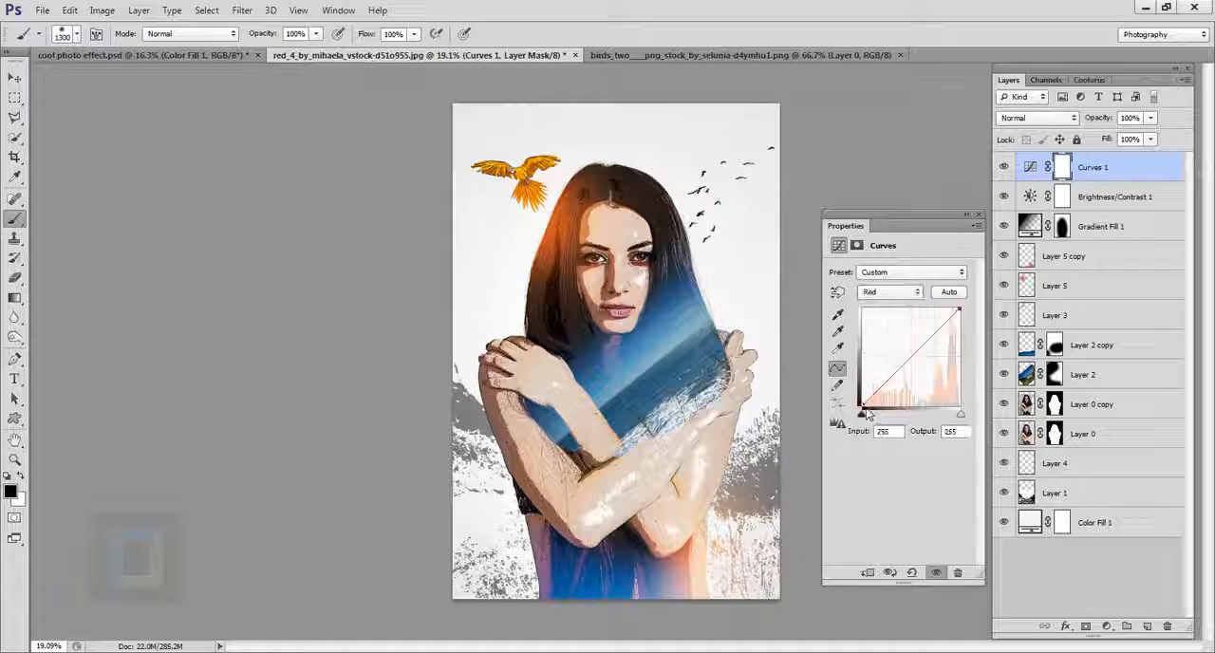
left_click_drag(863, 411, 864, 406)
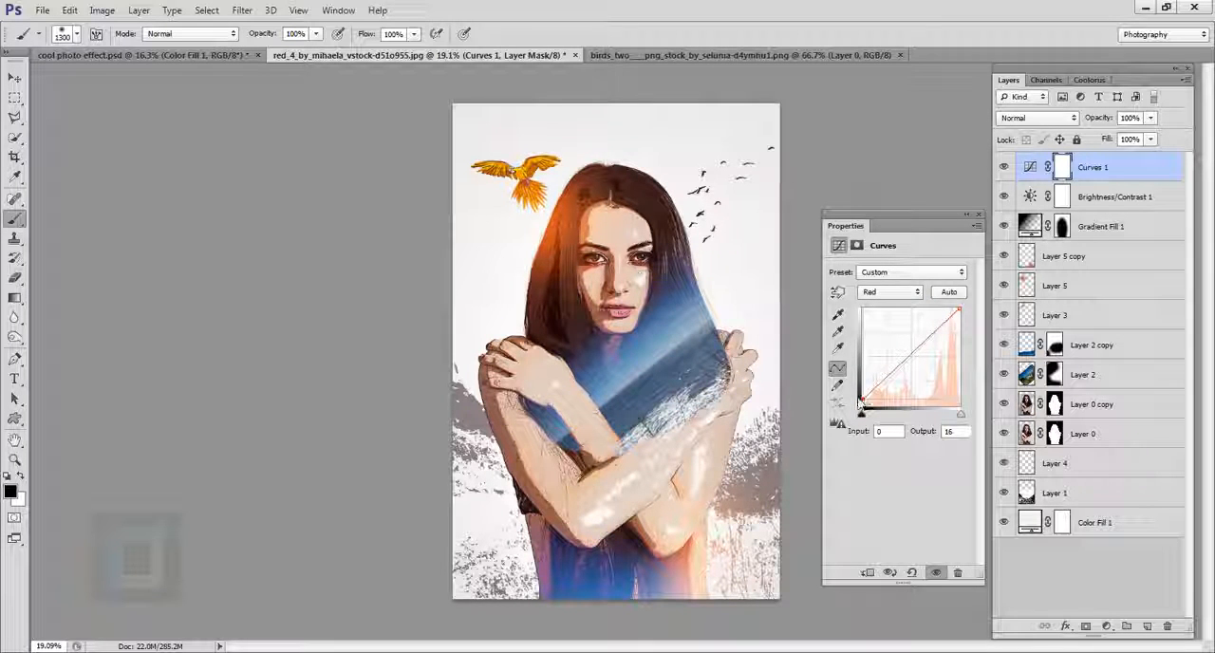
Step: Set the Blue curve's black point output to 10 and white point output to 243, and compare the image with and without Curves 1
left_click(890, 291)
left_click(890, 350)
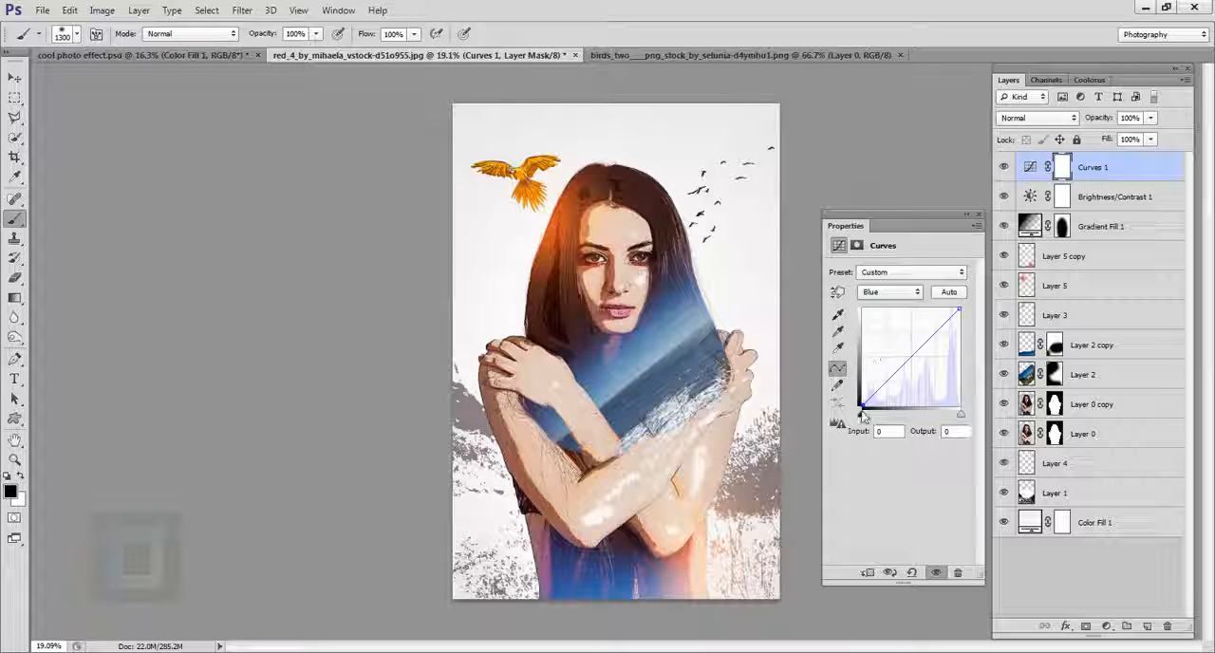
left_click_drag(866, 414, 864, 413)
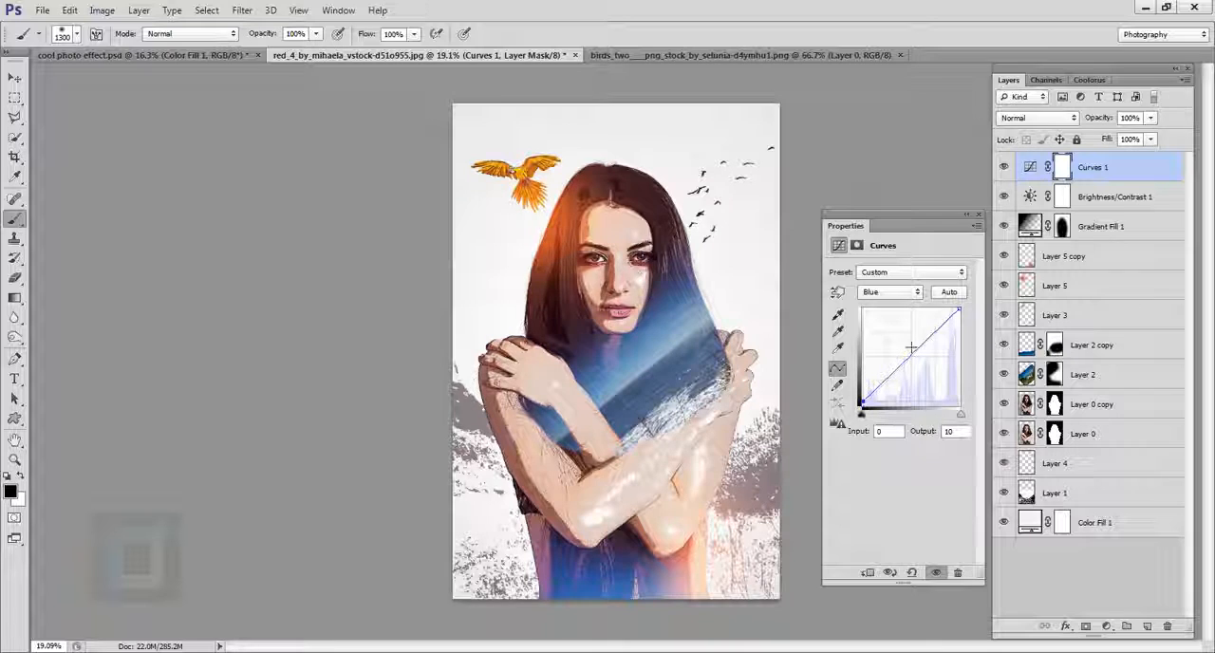
left_click_drag(959, 311, 973, 322)
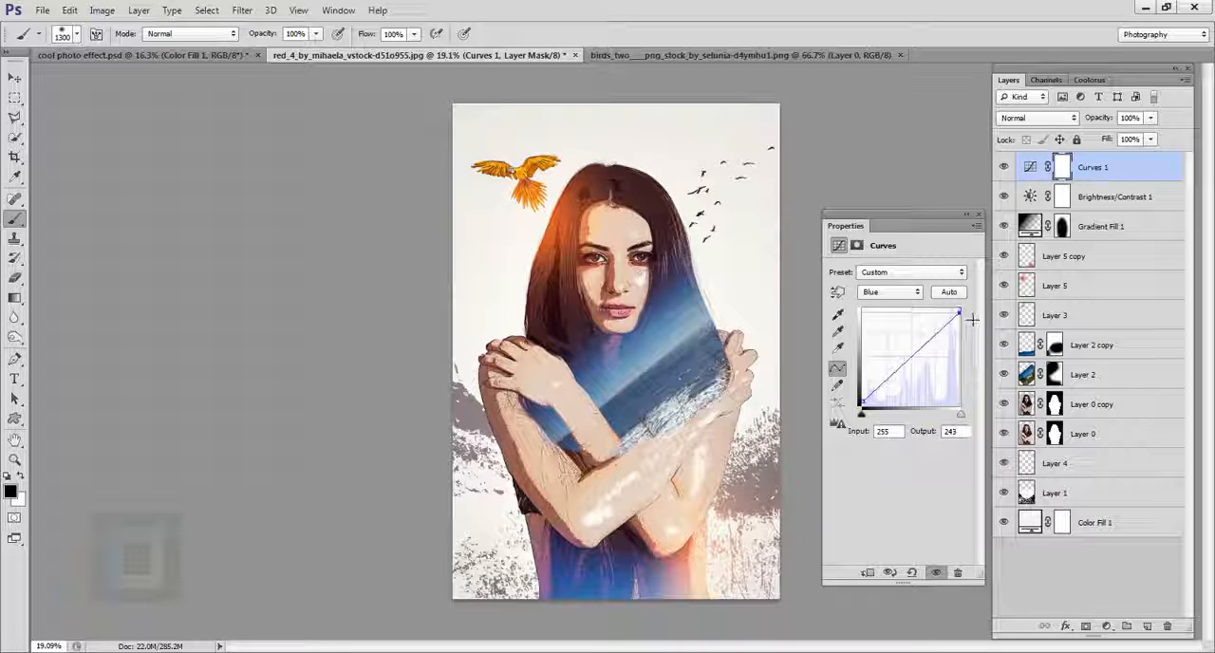
left_click(1011, 169)
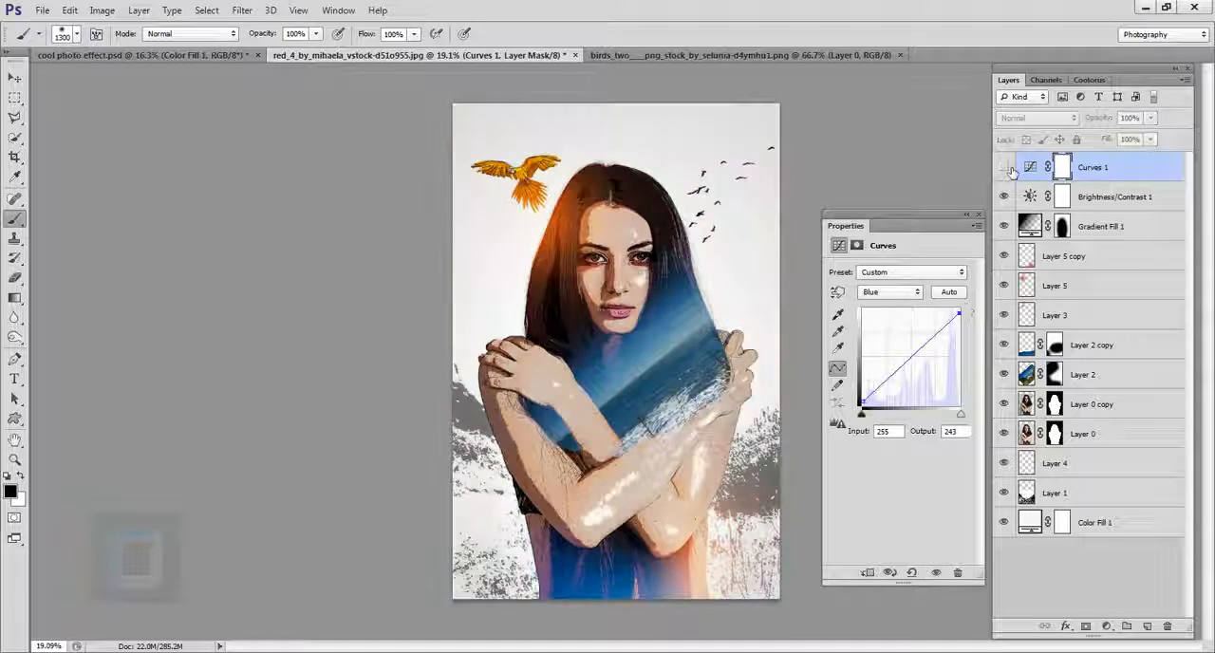
left_click(1011, 169)
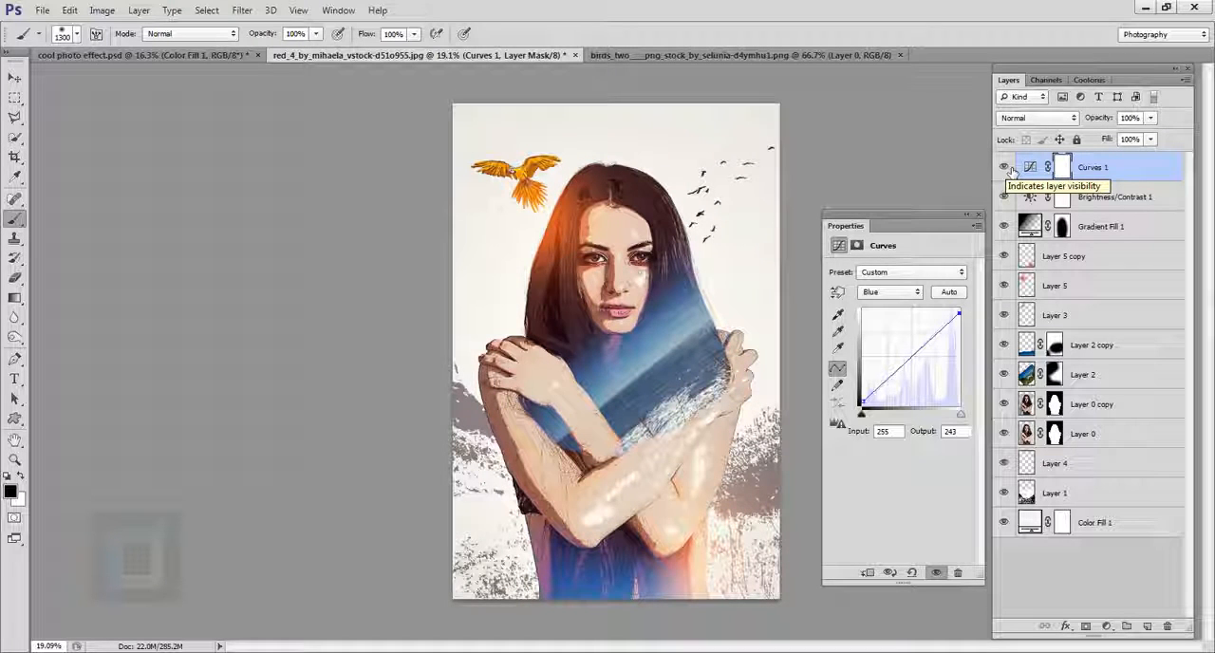
left_click(1162, 171)
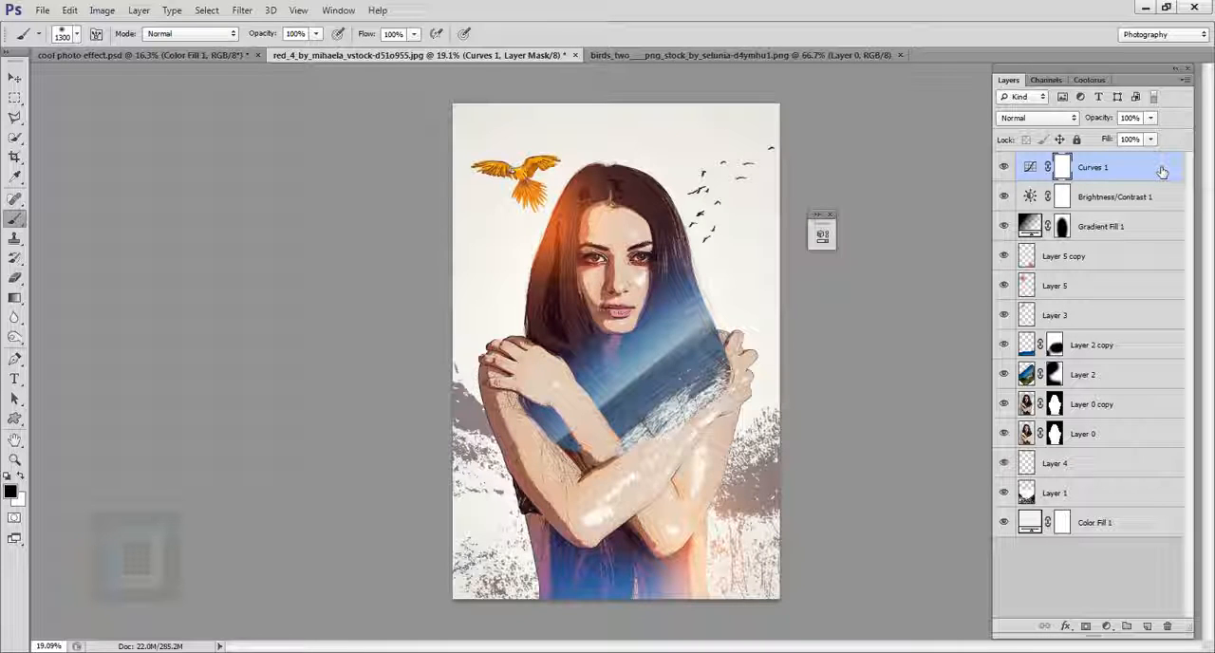
Step: Reopen the Brightness/Contrast 1 adjustment and set its brightness to 3
double_click(1033, 197)
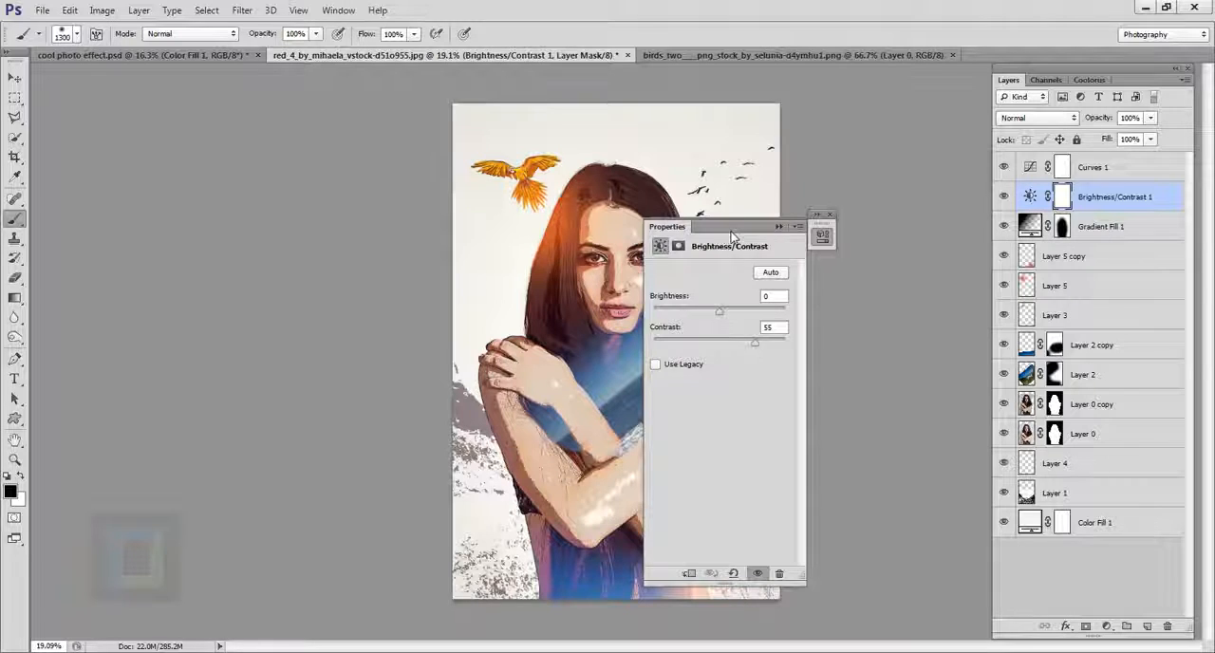
left_click_drag(725, 234, 890, 217)
left_click_drag(884, 299, 889, 299)
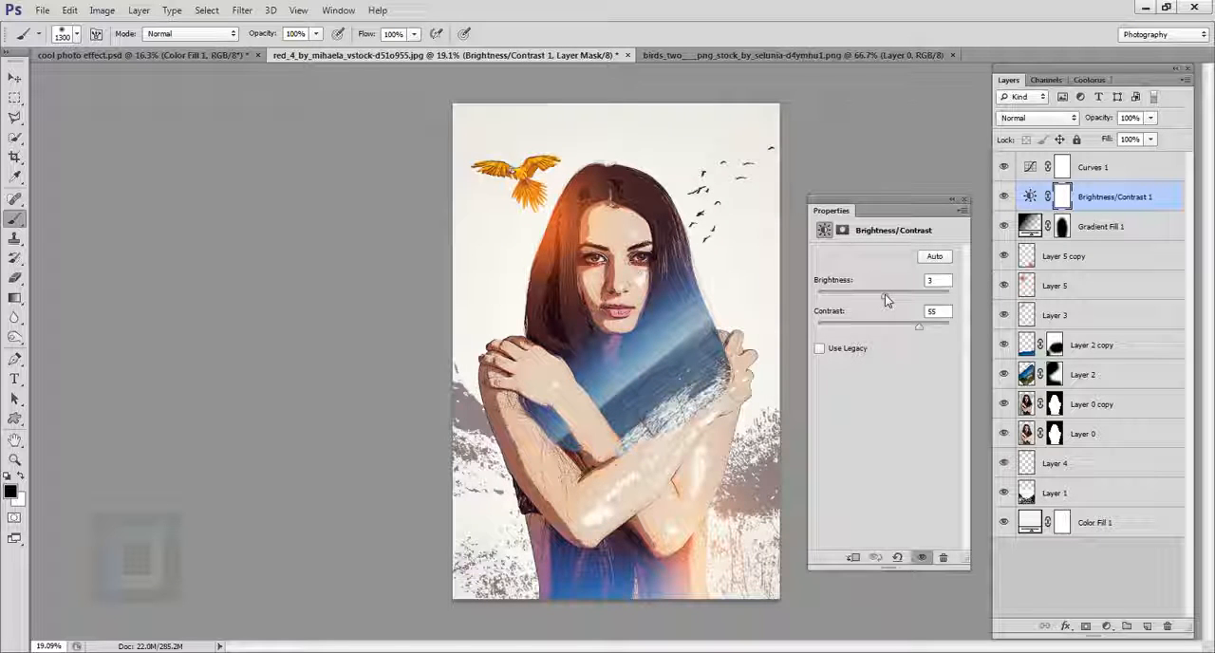
left_click(951, 200)
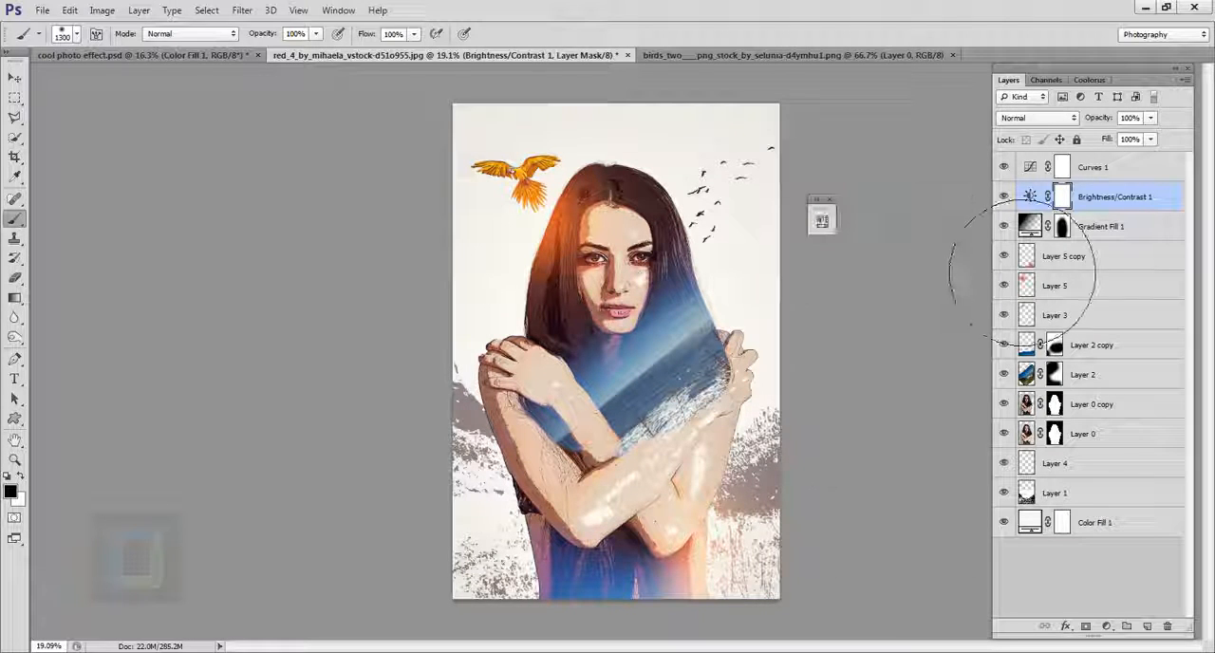